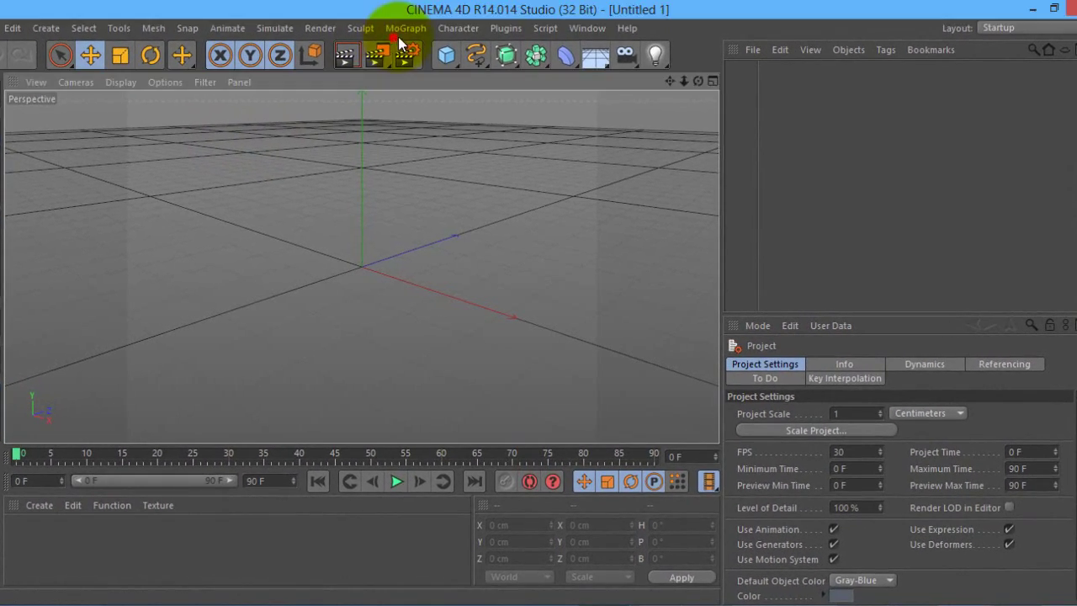
Step: Browse the MoGraph and plugins menus and orbit the view around the floor grid and origin
click(400, 31)
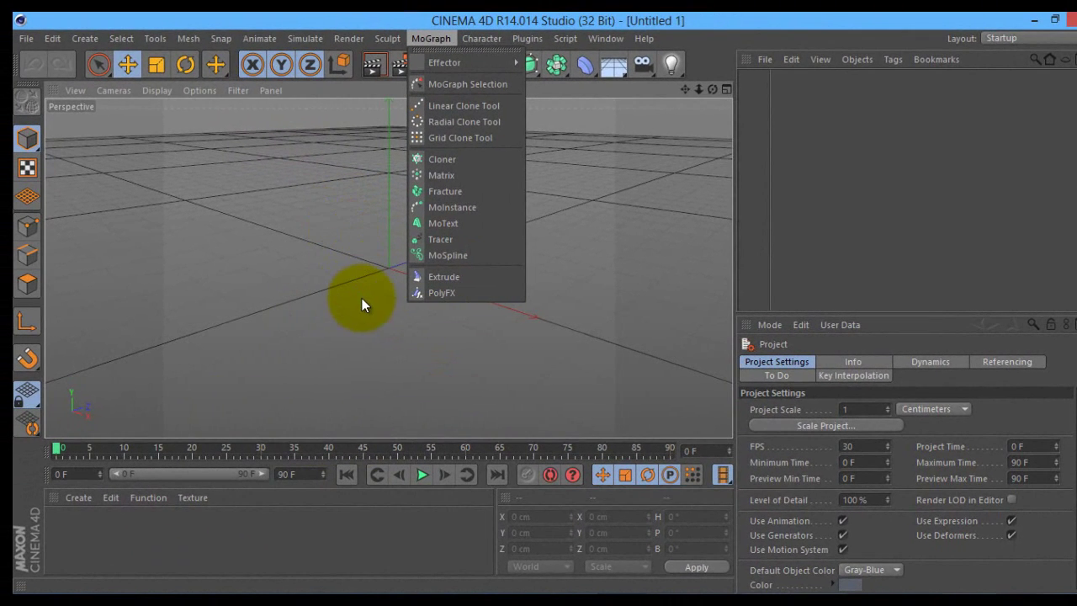
click(361, 301)
mouse_move(364, 300)
alt+mouse_down()
mouse_move(550, 244)
mouse_move(538, 252)
alt+mouse_up()
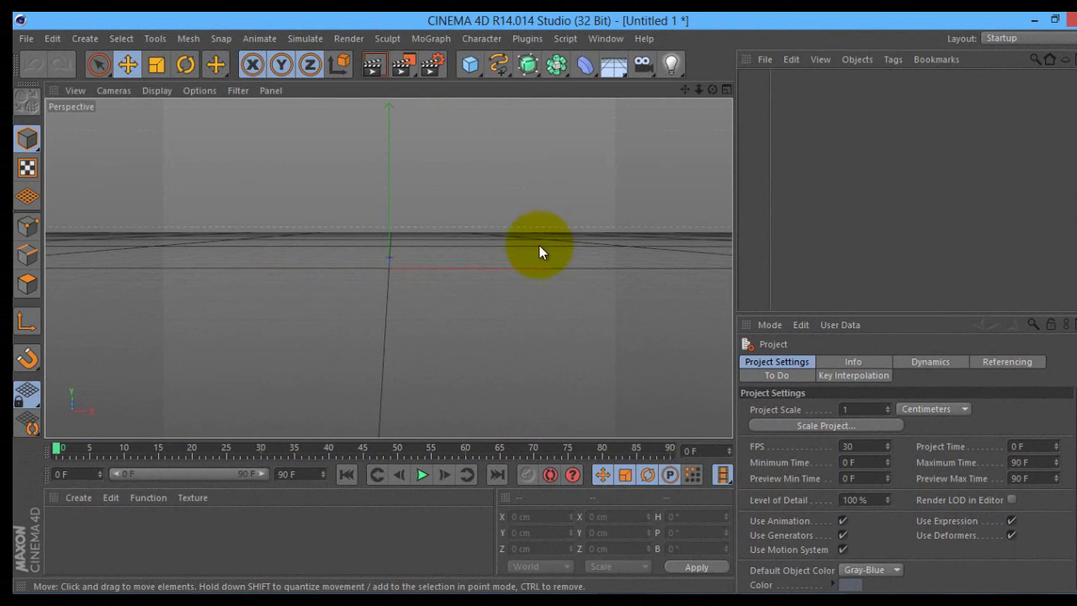
mouse_move(70, 449)
mouse_down()
mouse_move(265, 446)
mouse_move(12, 464)
mouse_move(61, 428)
mouse_up()
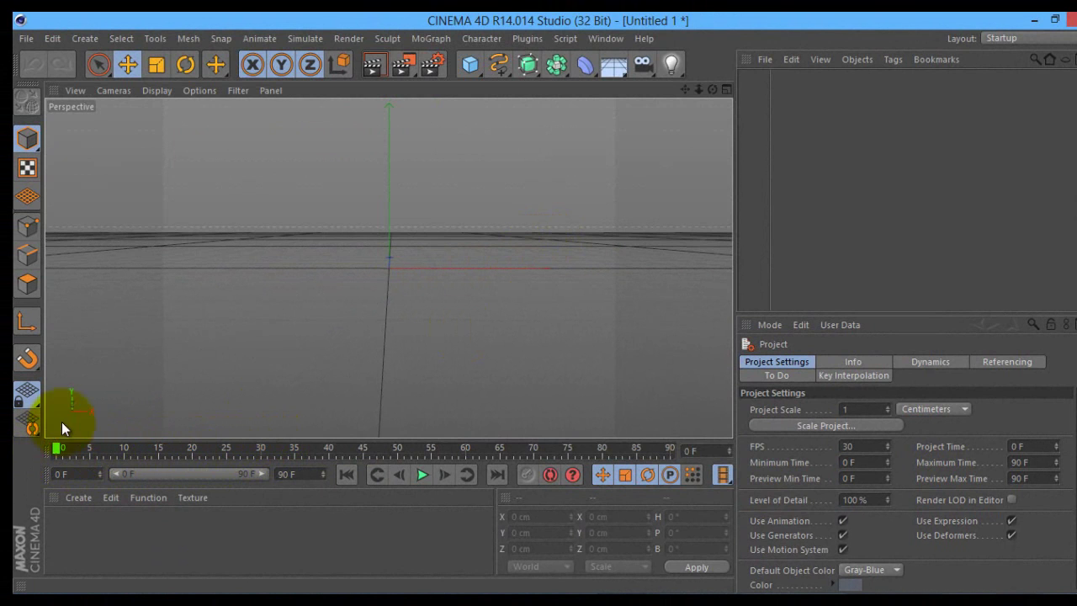
mouse_move(300, 331)
alt+mouse_down()
mouse_move(193, 356)
mouse_move(346, 387)
mouse_move(309, 339)
mouse_move(220, 356)
mouse_move(146, 346)
mouse_move(293, 320)
mouse_move(317, 364)
mouse_move(279, 355)
mouse_move(304, 383)
mouse_move(300, 365)
alt+mouse_up()
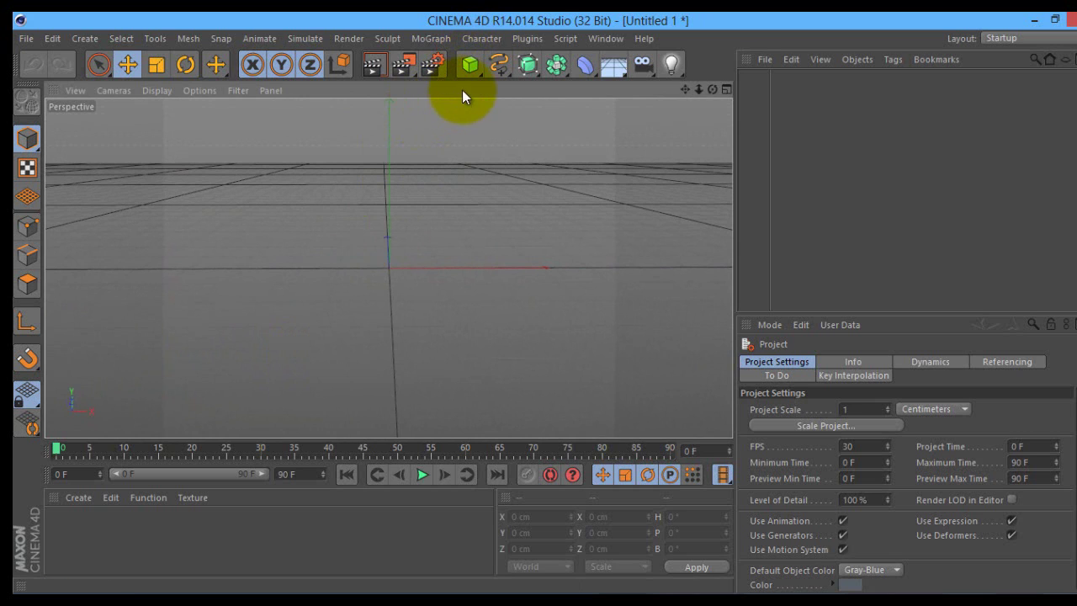
click(534, 40)
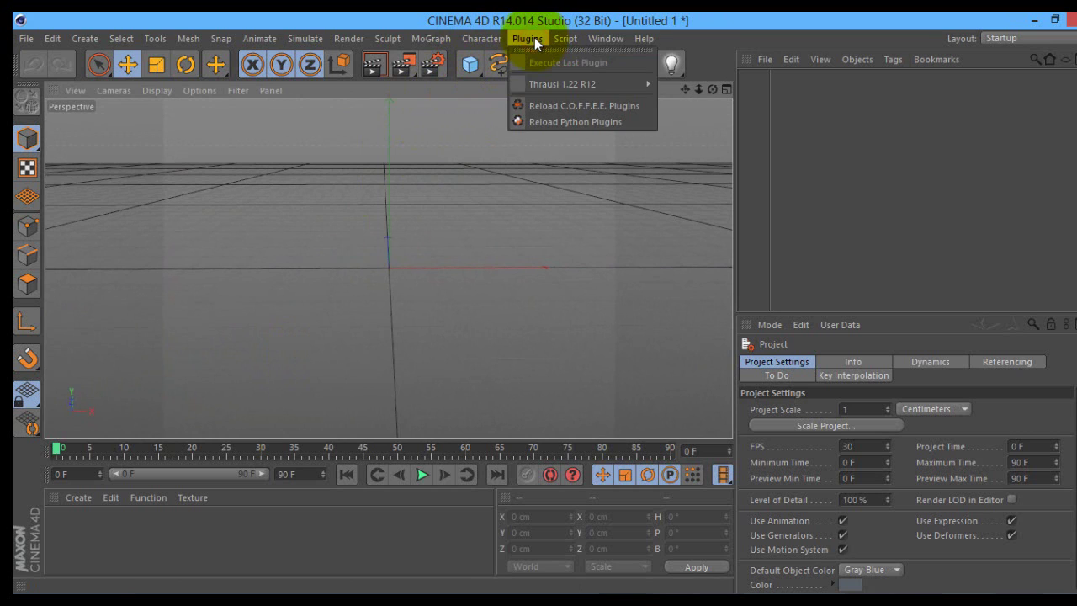
click(534, 39)
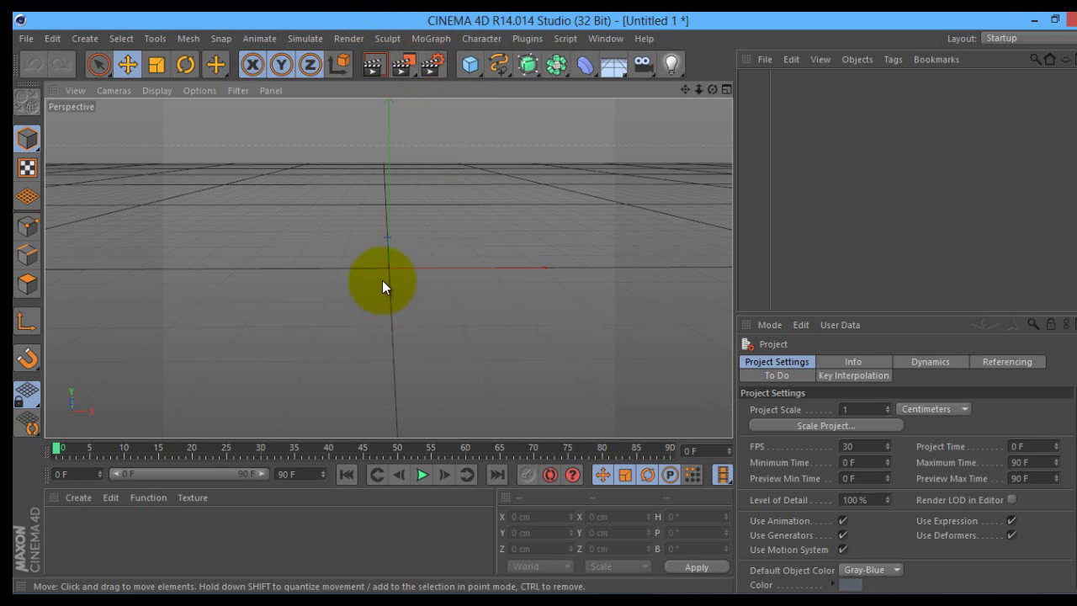
click(522, 43)
click(522, 40)
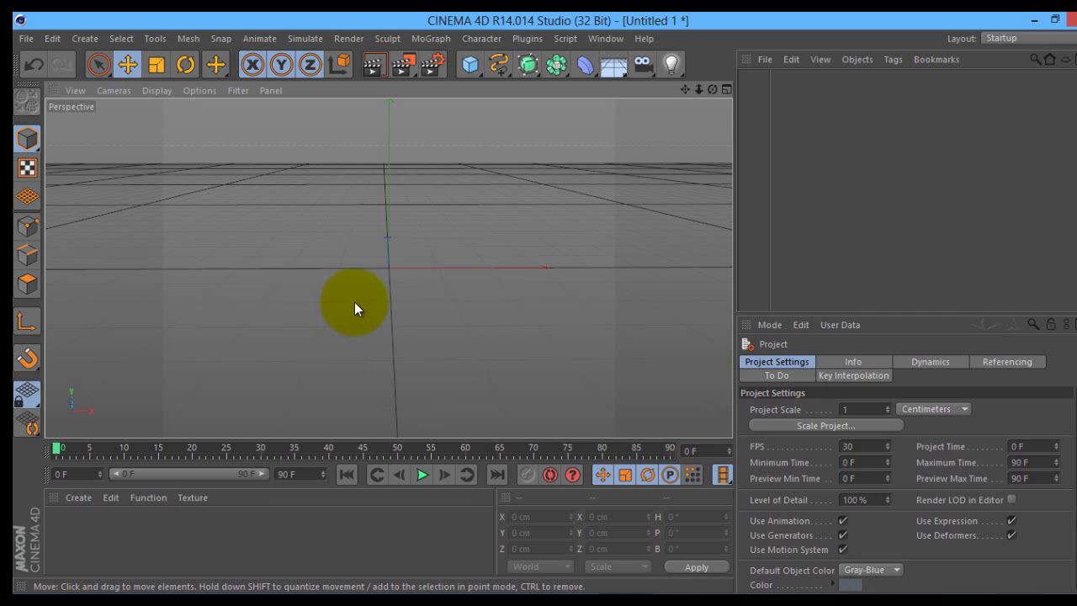
mouse_move(383, 307)
alt+mouse_down()
mouse_move(390, 284)
mouse_move(379, 291)
mouse_move(383, 309)
alt+mouse_up()
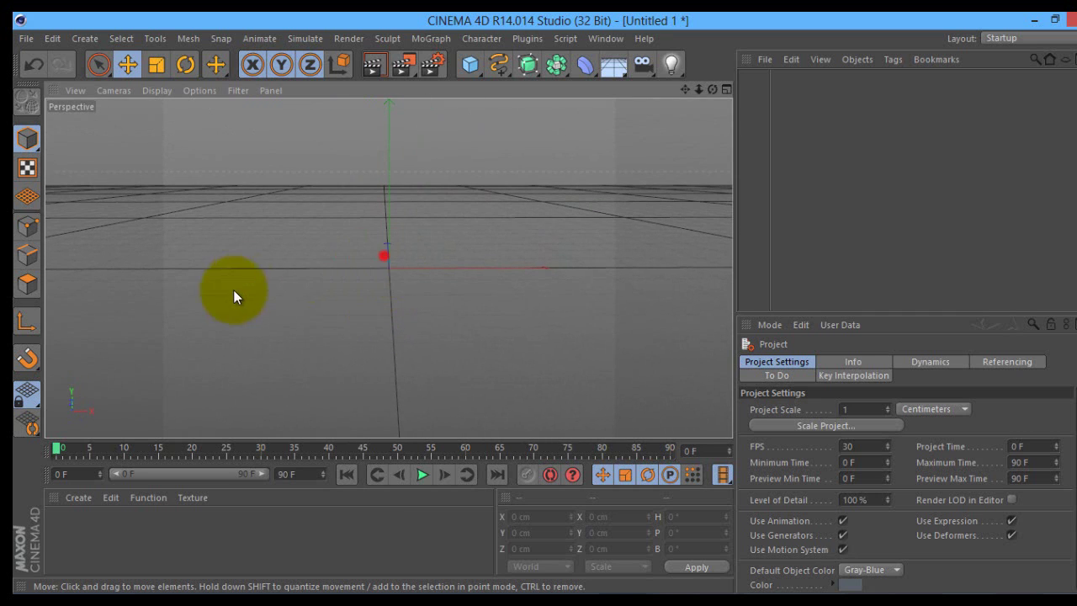
mouse_move(282, 334)
alt+mouse_down()
mouse_move(247, 341)
mouse_move(329, 333)
mouse_move(303, 353)
mouse_move(299, 338)
alt+mouse_up()
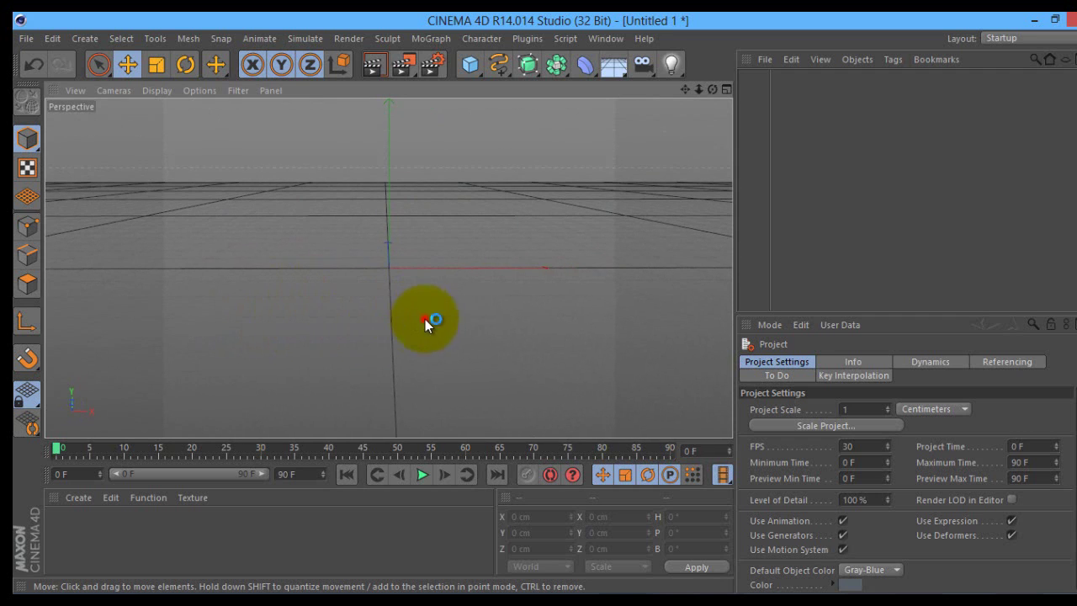
mouse_move(347, 325)
alt+mouse_down()
mouse_move(327, 331)
mouse_move(390, 332)
mouse_move(259, 288)
mouse_move(220, 422)
alt+mouse_up()
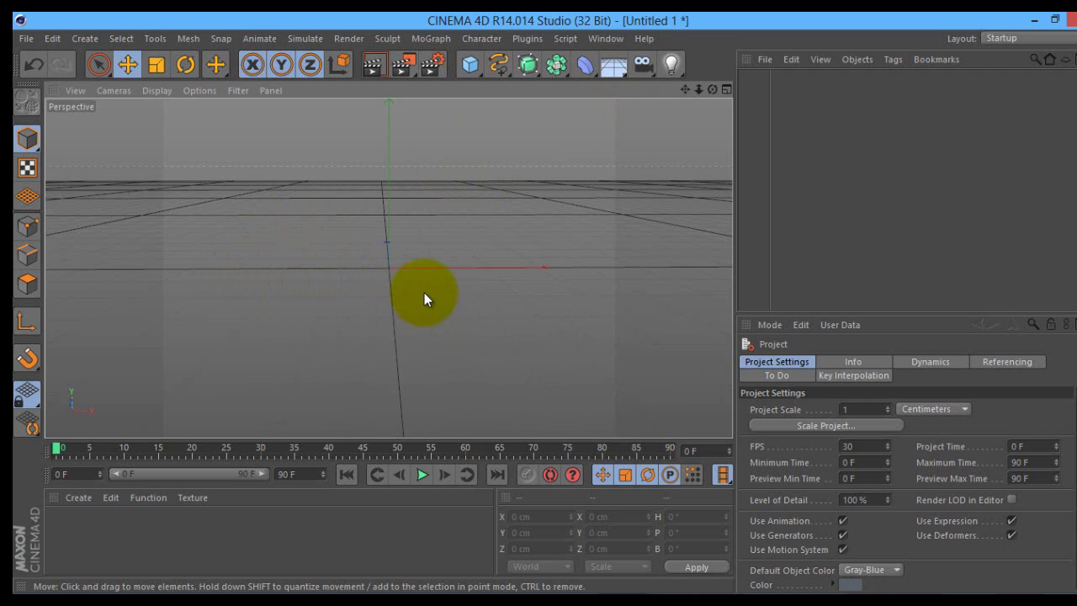
mouse_move(424, 293)
alt+mouse_down()
mouse_move(222, 265)
mouse_move(559, 288)
mouse_move(275, 233)
mouse_move(373, 325)
mouse_move(413, 313)
alt+mouse_up()
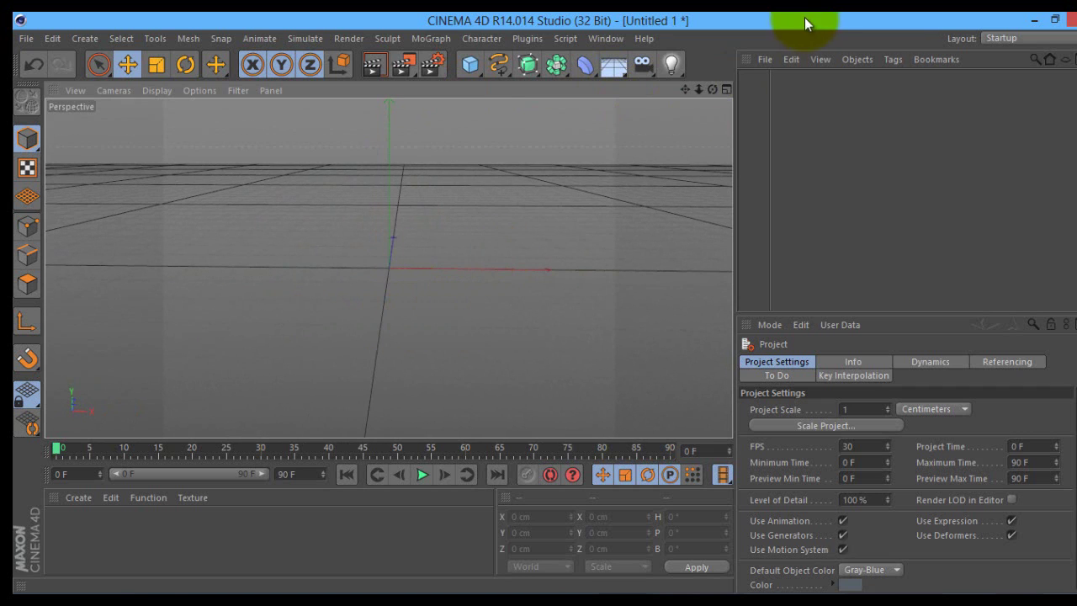
mouse_move(712, 89)
mouse_down()
mouse_move(553, 310)
mouse_move(590, 300)
mouse_move(554, 317)
mouse_move(559, 302)
mouse_up()
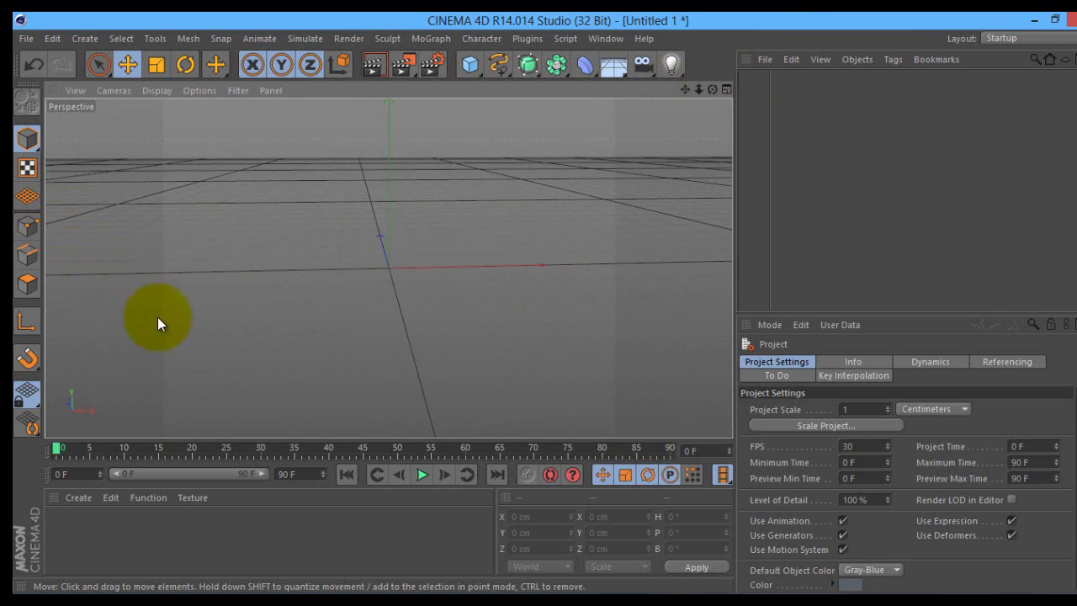
mouse_move(434, 324)
alt+mouse_down()
mouse_move(371, 320)
mouse_move(241, 268)
mouse_move(543, 220)
mouse_move(279, 416)
mouse_move(357, 292)
mouse_move(526, 275)
mouse_move(460, 283)
alt+mouse_up()
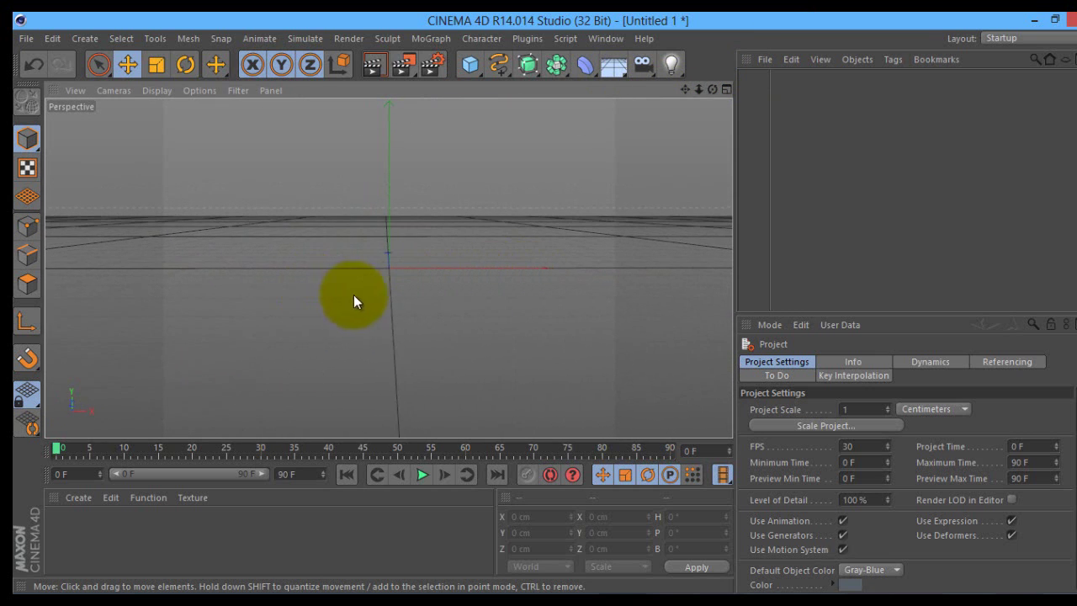
mouse_move(354, 296)
alt+mouse_down()
mouse_move(415, 242)
mouse_move(369, 276)
mouse_move(379, 271)
mouse_move(192, 247)
mouse_move(203, 243)
alt+mouse_up()
alt+drag(563, 160, 555, 174)
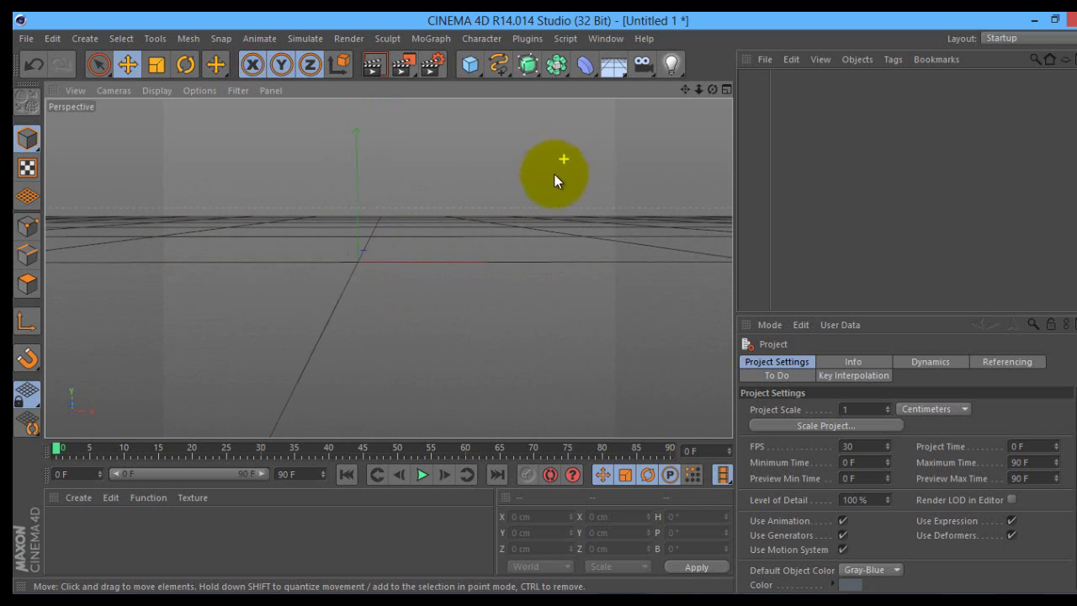
alt+drag(185, 216, 485, 280)
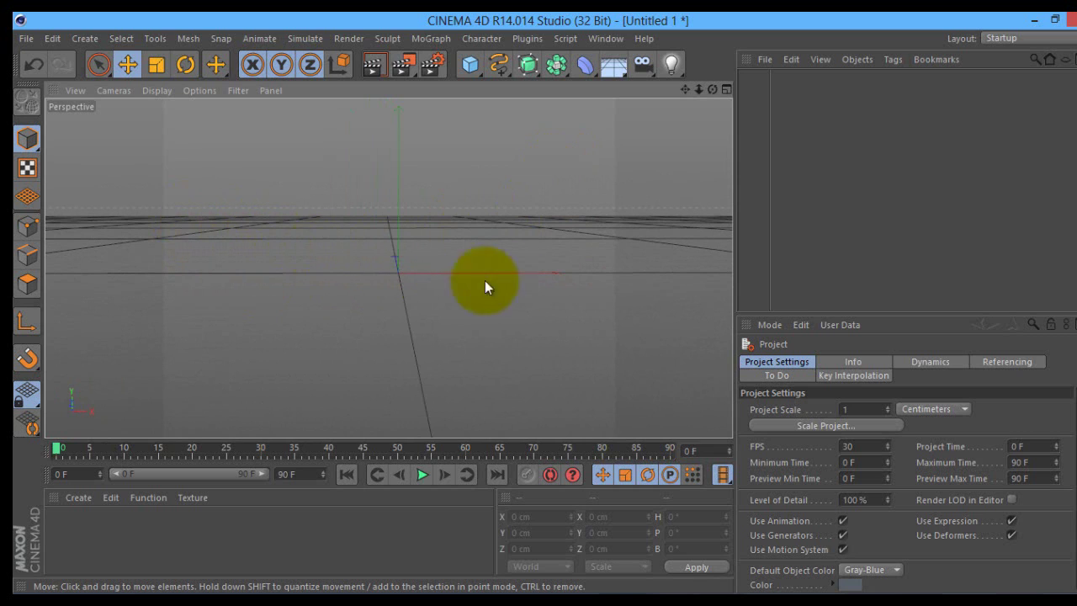
Step: Add a MoText object showing the default word 'Text' at the origin
click(25, 39)
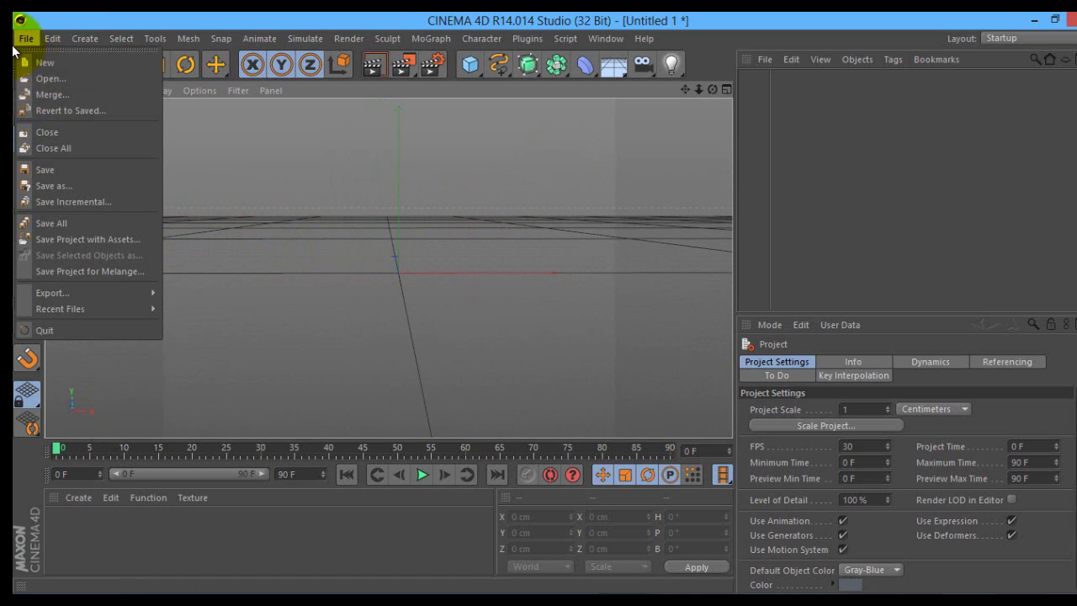
click(25, 40)
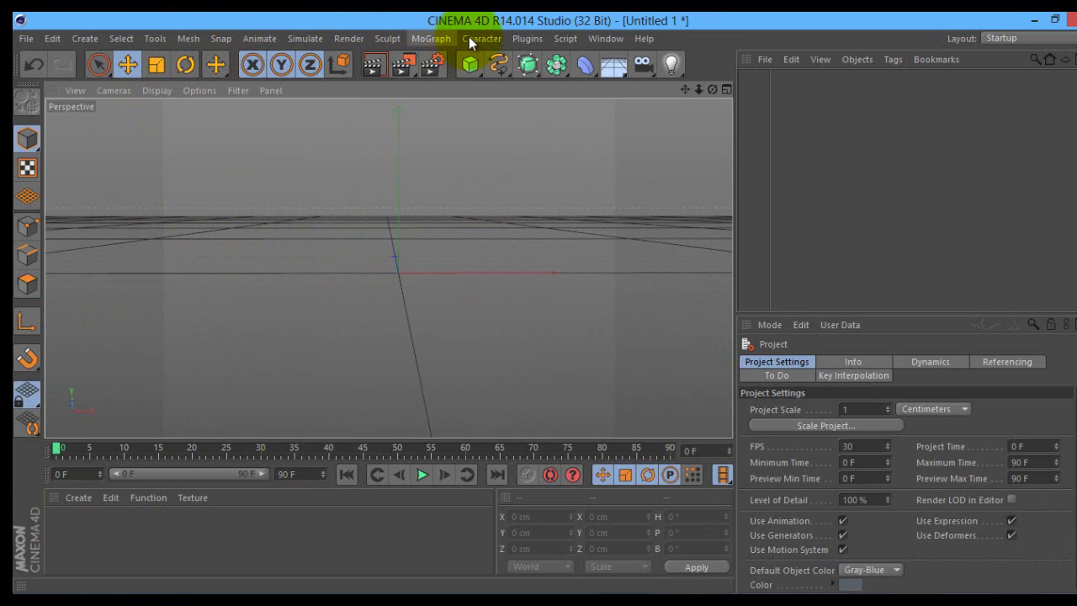
click(417, 43)
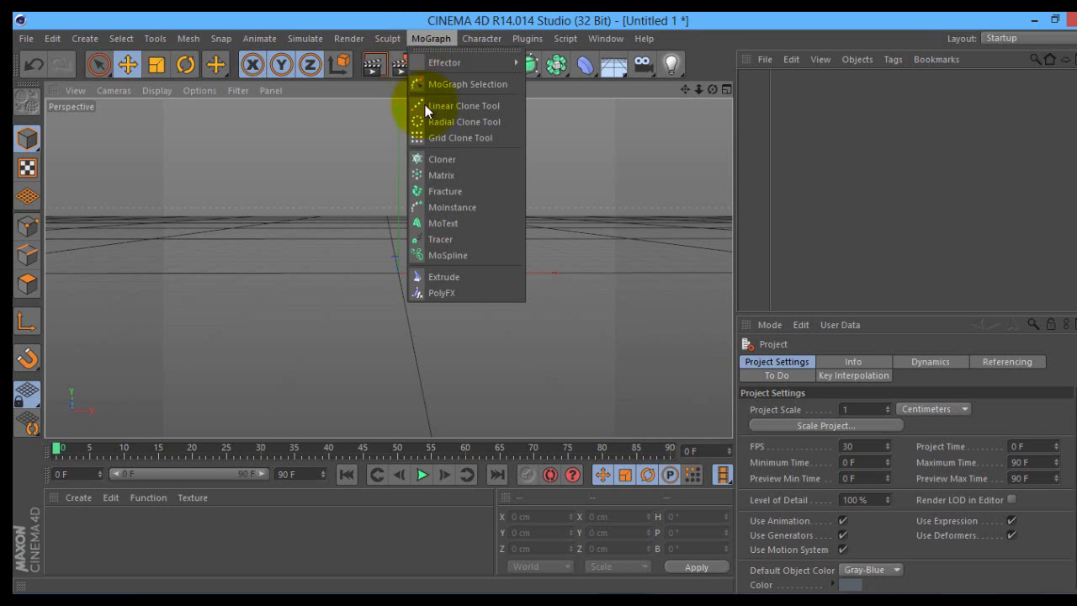
click(438, 226)
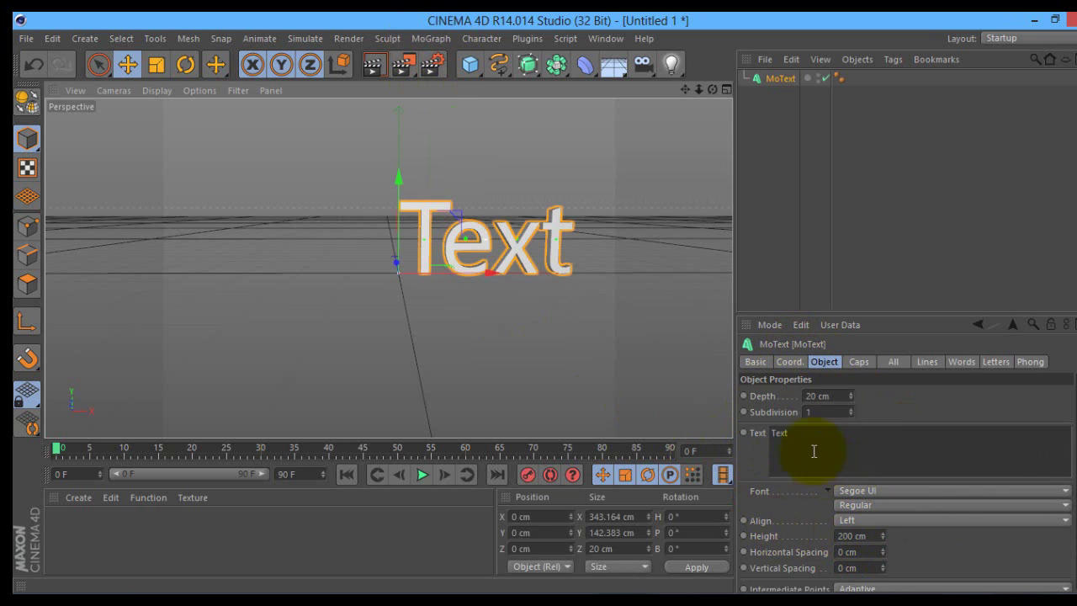
Step: Replace the MoText's default word 'Text' with 'itayPC_Gaming'
click(812, 440)
double_click(782, 439)
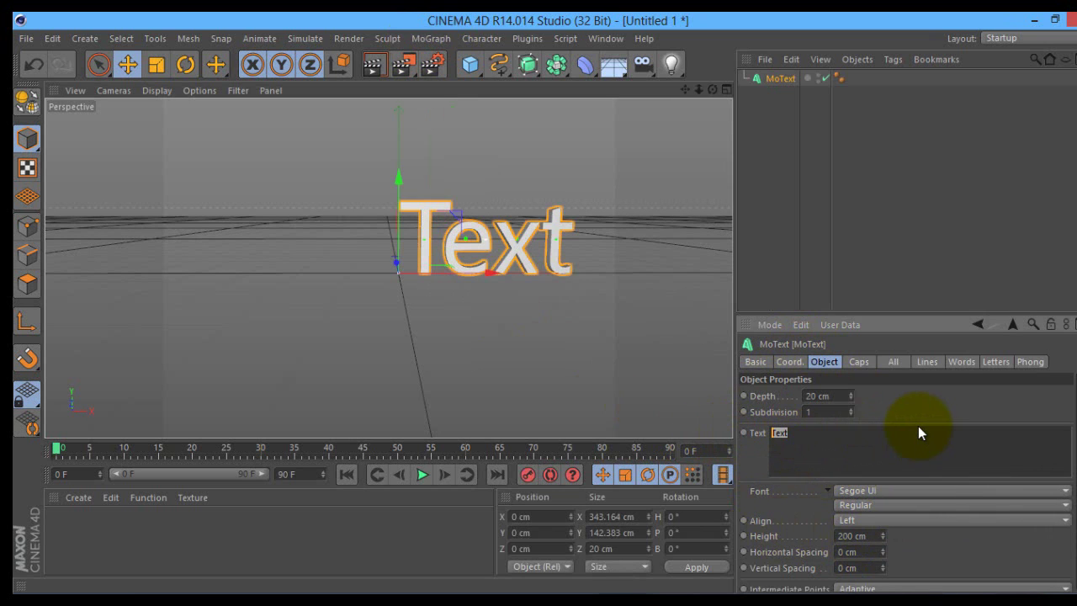
key(BackSpace)
text(itay)
text(PC_G)
text(aming)
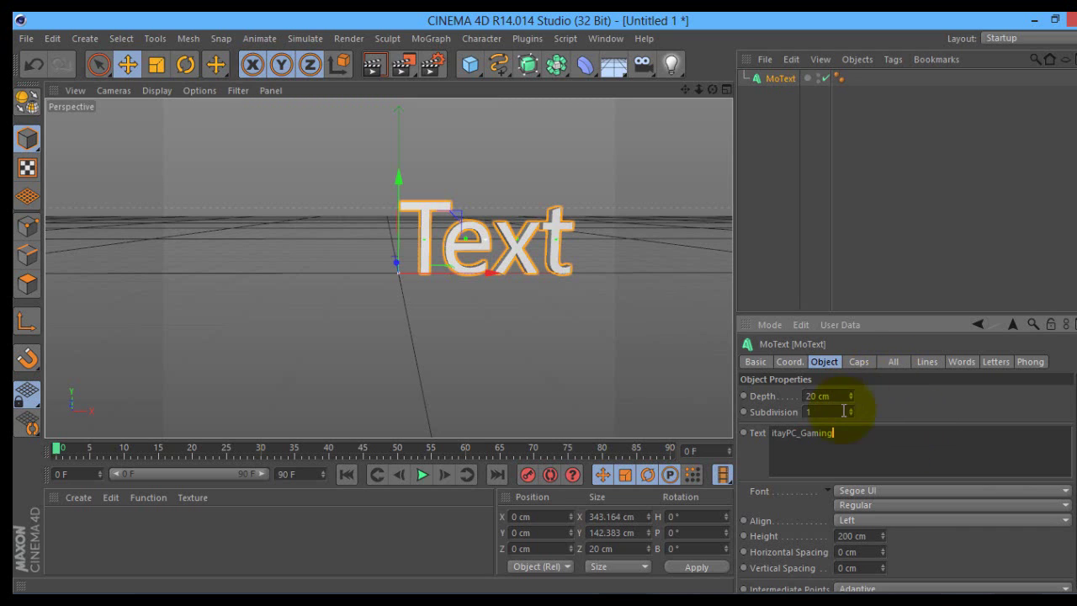
Step: Raise the text's extrusion depth to 50 cm, after briefly setting 20 cm
click(818, 397)
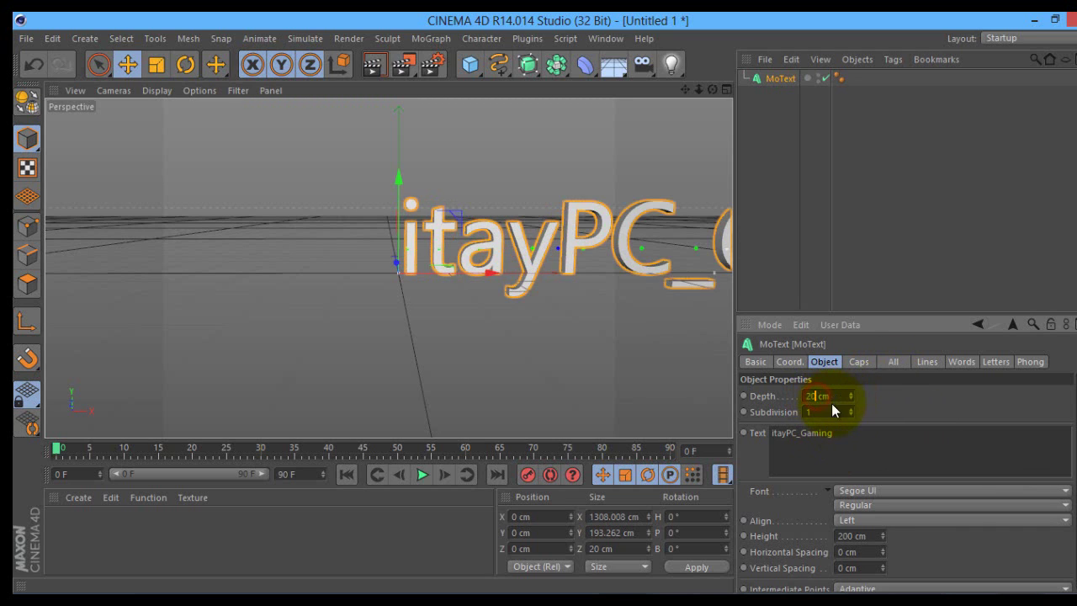
key(BackSpace)
key(BackSpace)
text(5)
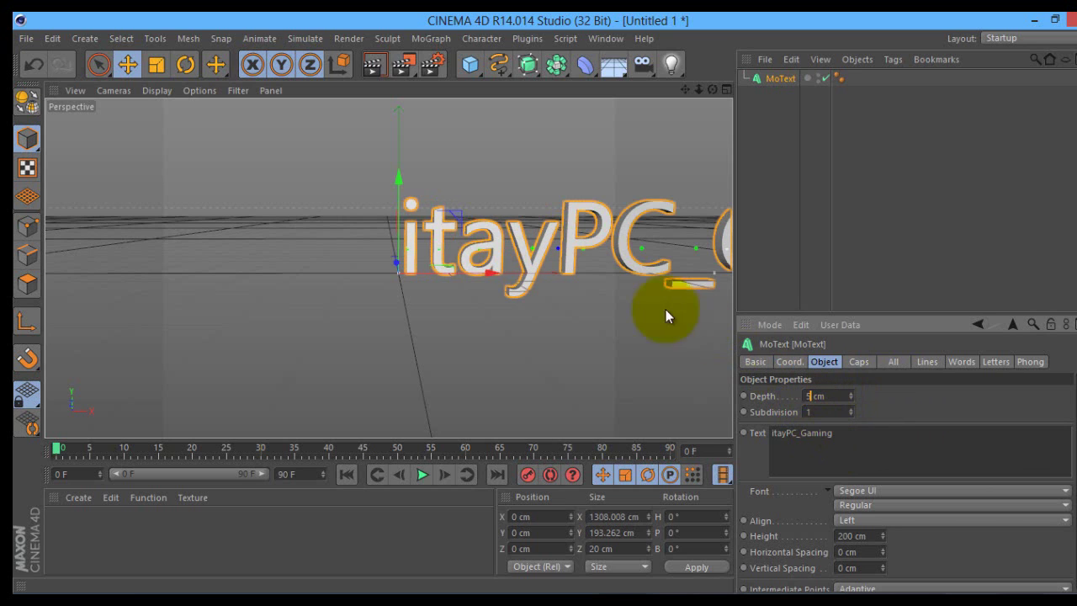
key(BackSpace)
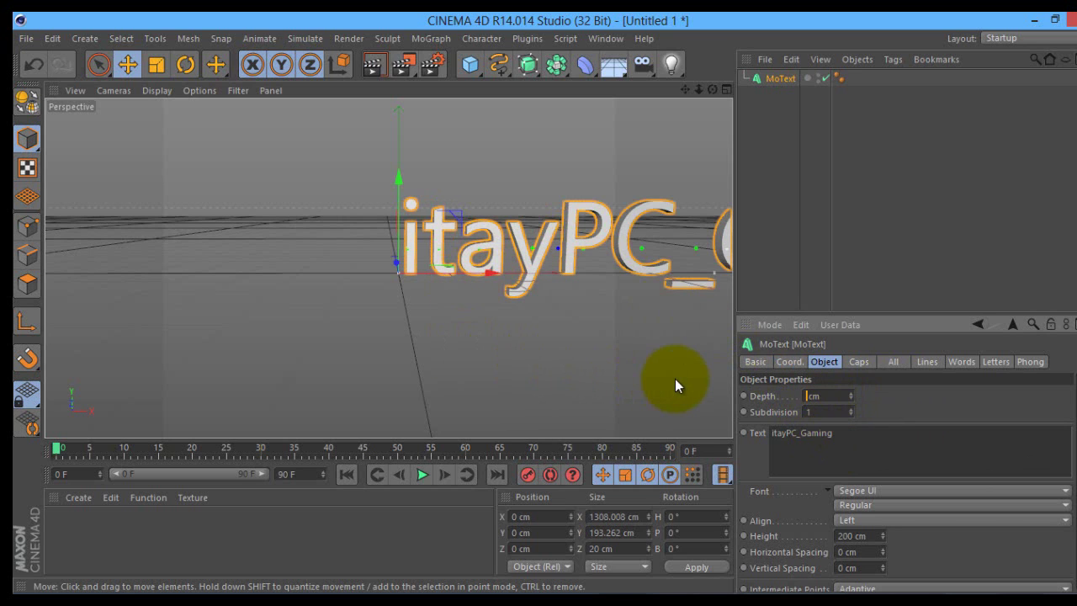
text(20)
key(Return)
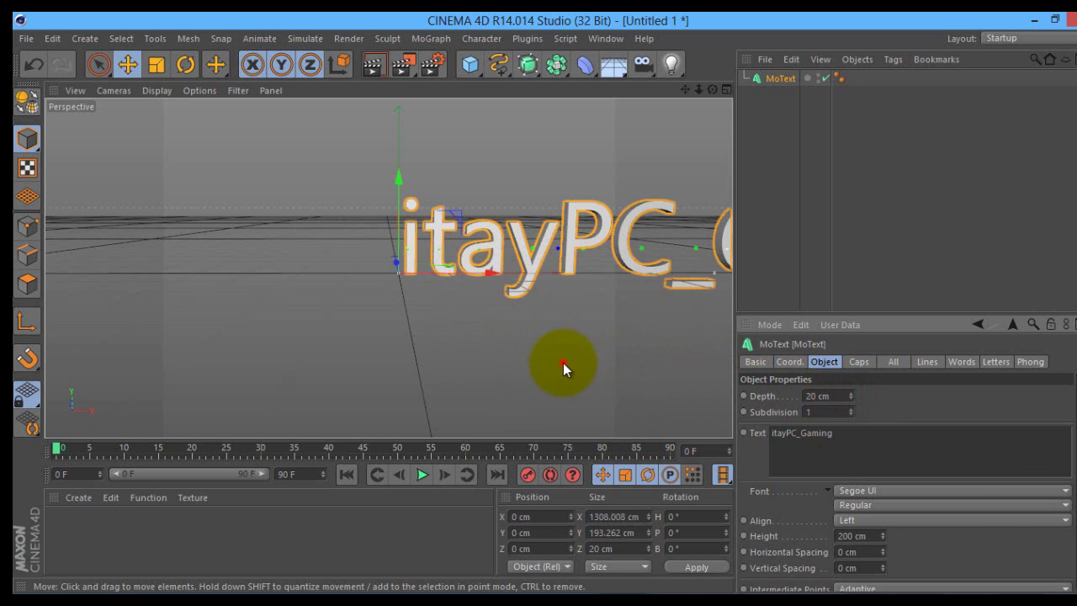
mouse_move(563, 362)
alt+mouse_down()
mouse_move(314, 439)
mouse_move(559, 303)
mouse_move(576, 353)
alt+mouse_up()
click(815, 396)
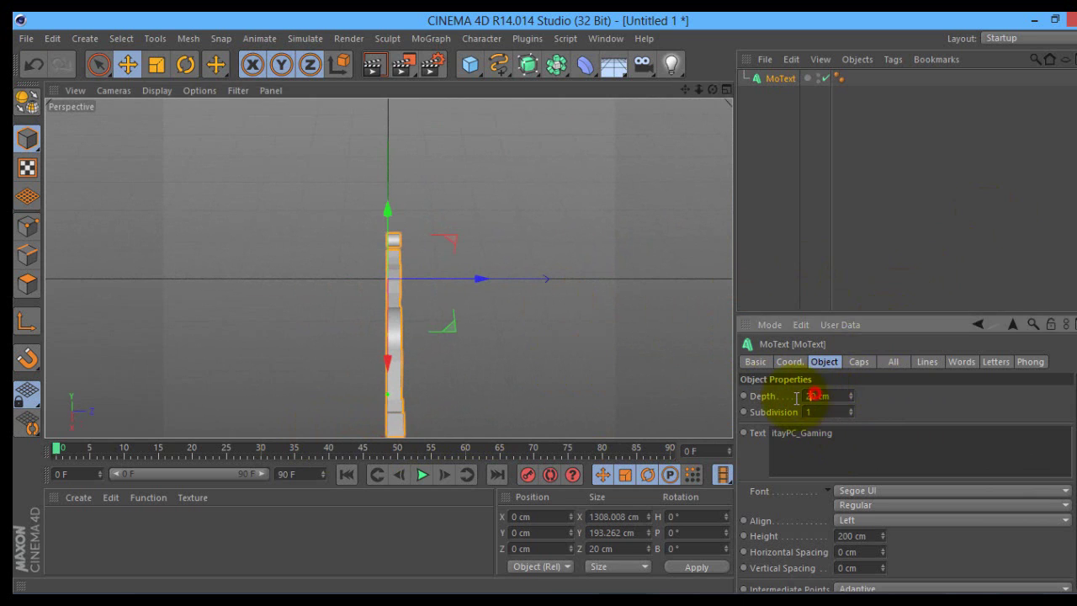
text(50)
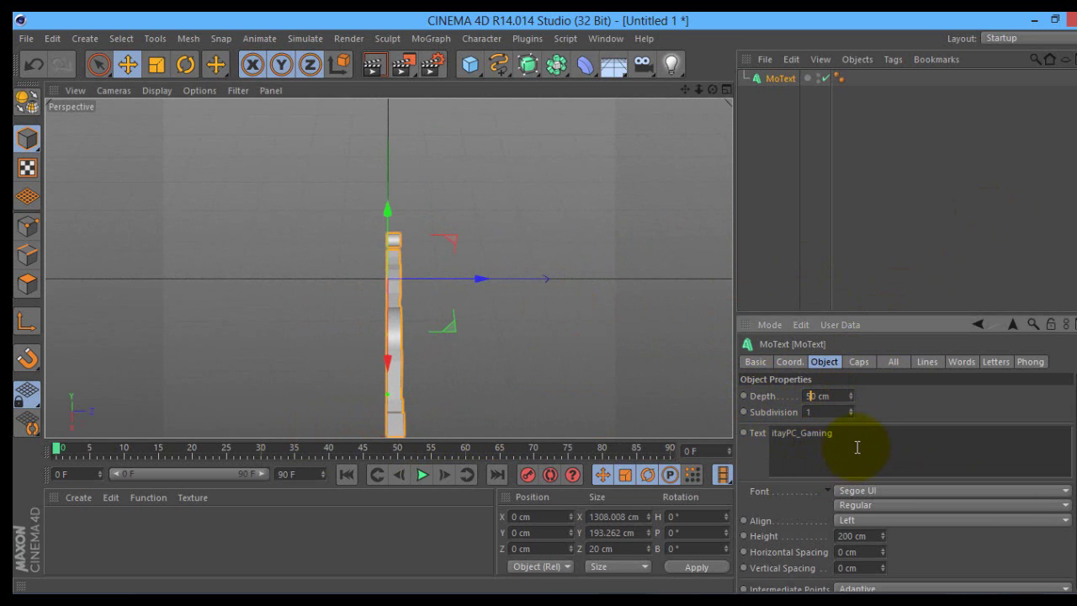
click(857, 443)
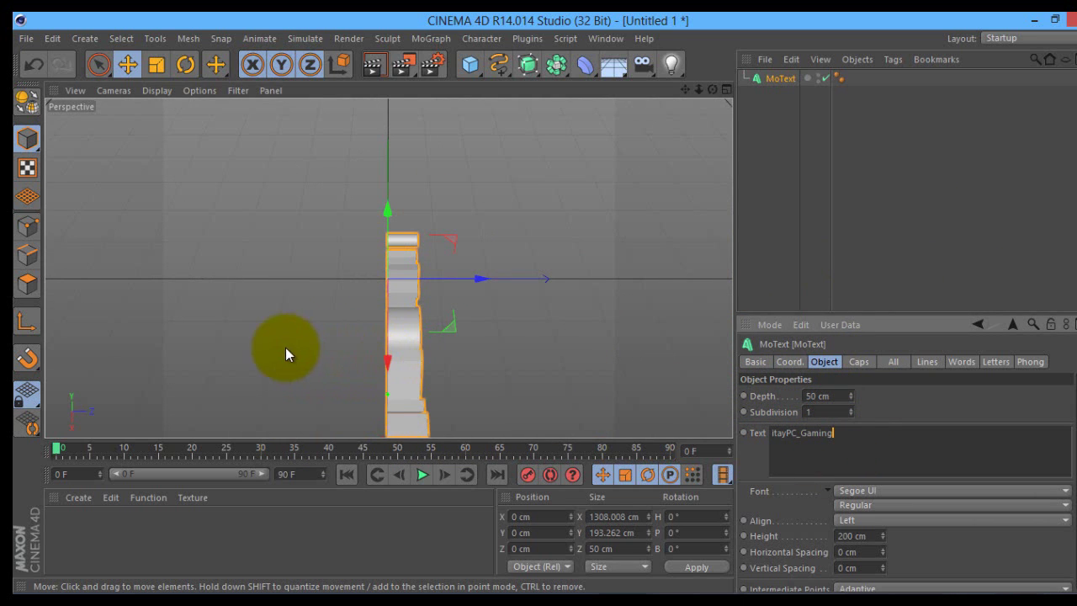
mouse_move(285, 348)
alt+mouse_down()
mouse_move(222, 369)
mouse_move(421, 315)
mouse_move(483, 251)
alt+mouse_up()
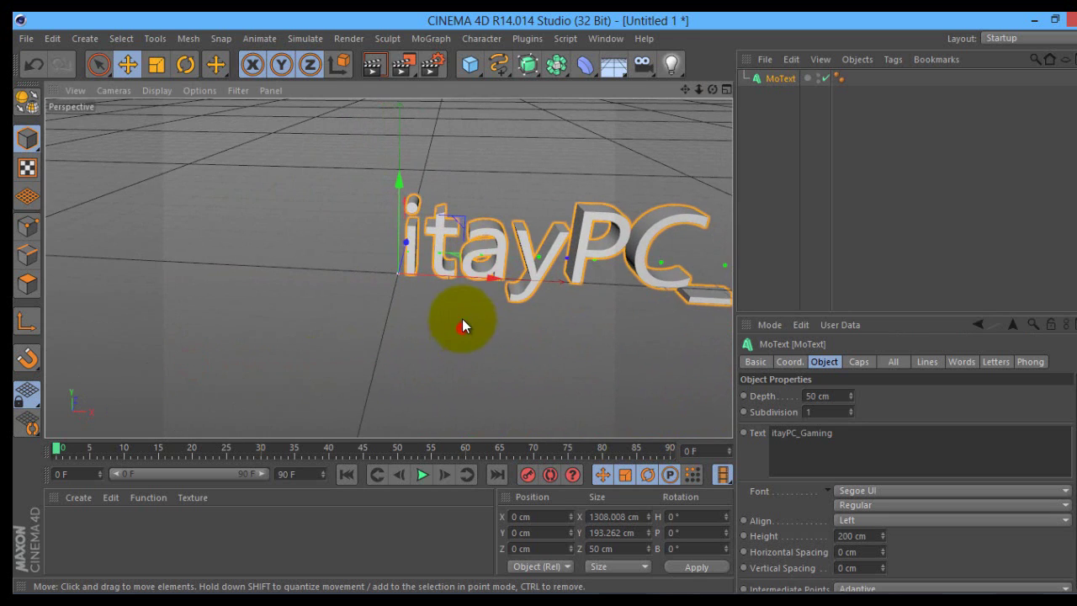
alt+drag(462, 320, 458, 283)
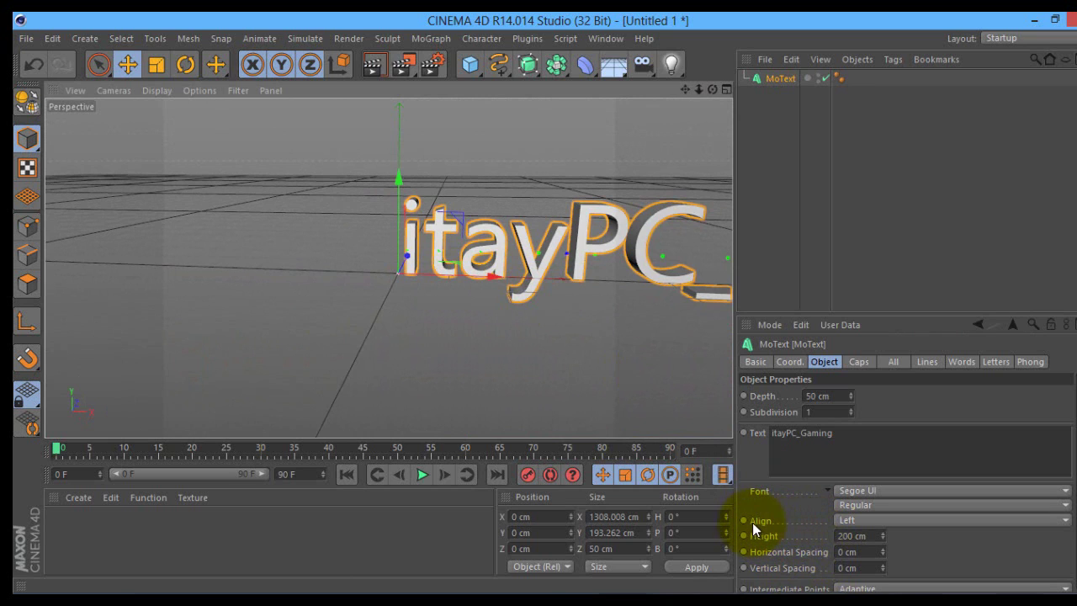
Step: Set the text alignment to Middle so the word centres on its origin
click(844, 522)
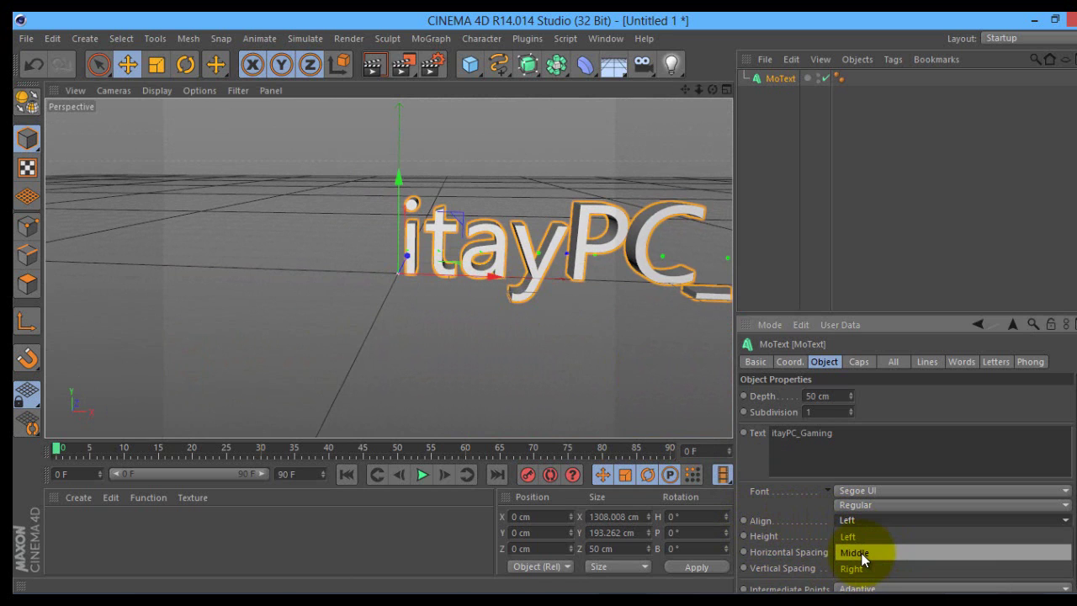
click(854, 553)
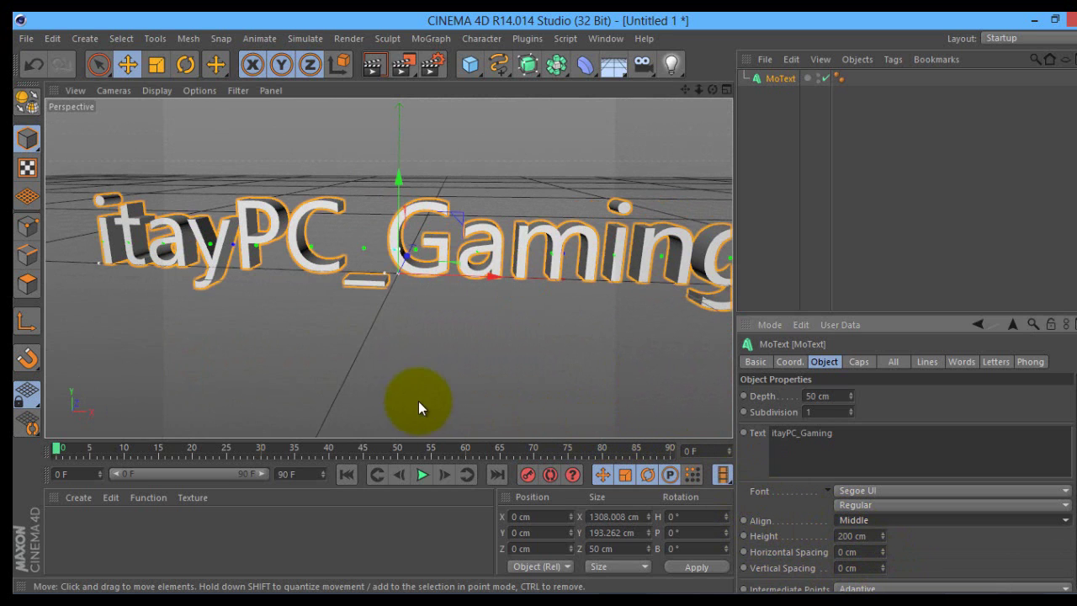
mouse_move(177, 375)
alt+mouse_down()
mouse_move(285, 371)
mouse_move(247, 358)
alt+mouse_up()
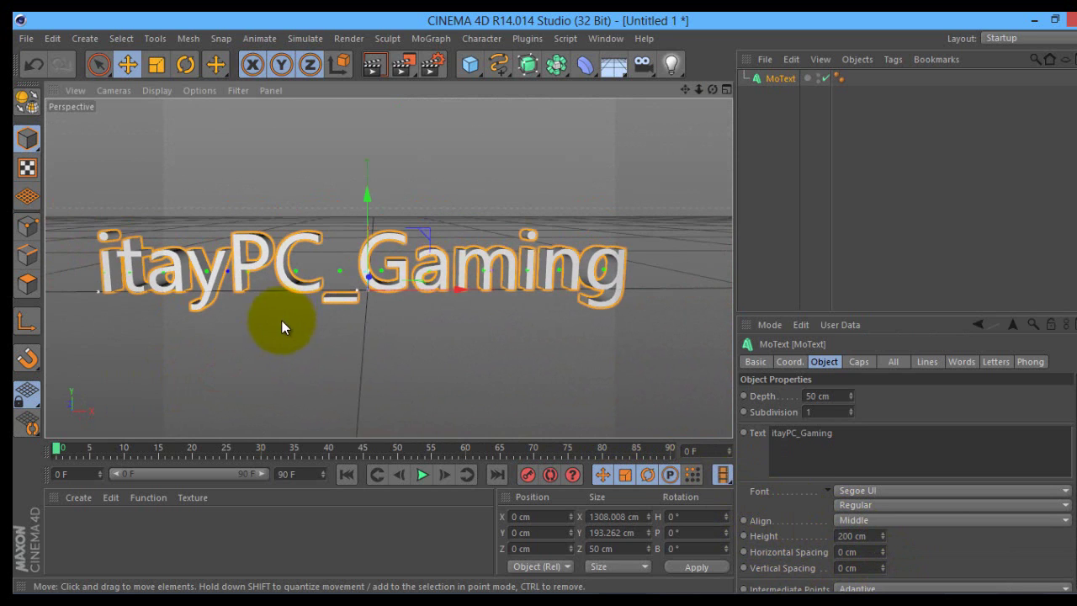
alt+drag(281, 320, 73, 264)
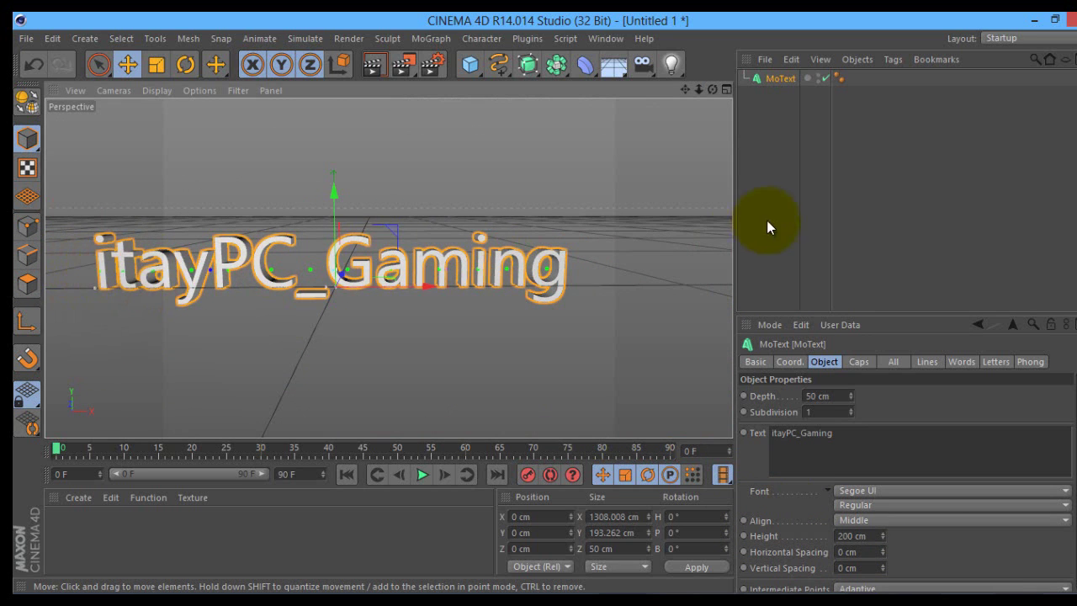
alt+drag(767, 220, 650, 201)
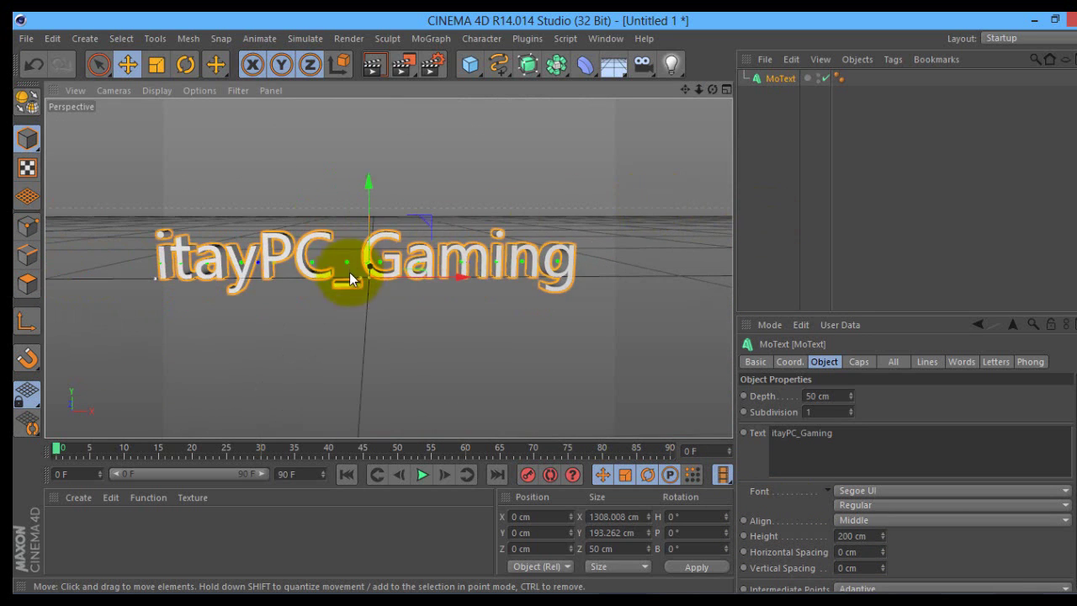
mouse_move(471, 255)
mouse_down()
mouse_move(503, 266)
mouse_move(493, 262)
mouse_up()
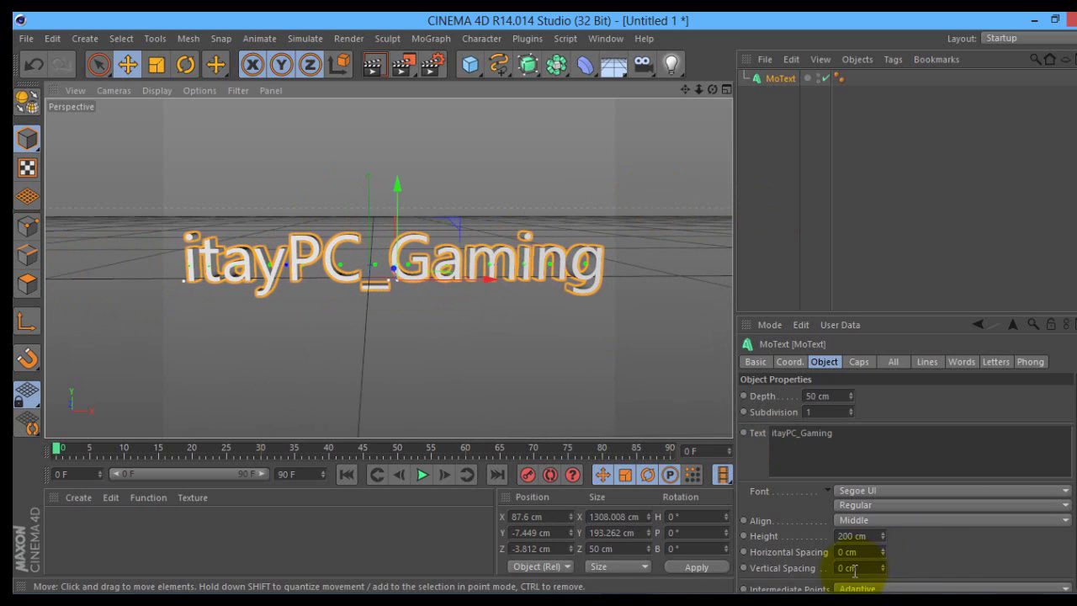
Step: Try a 250 cm text height, then set the height back to 200 cm
click(854, 536)
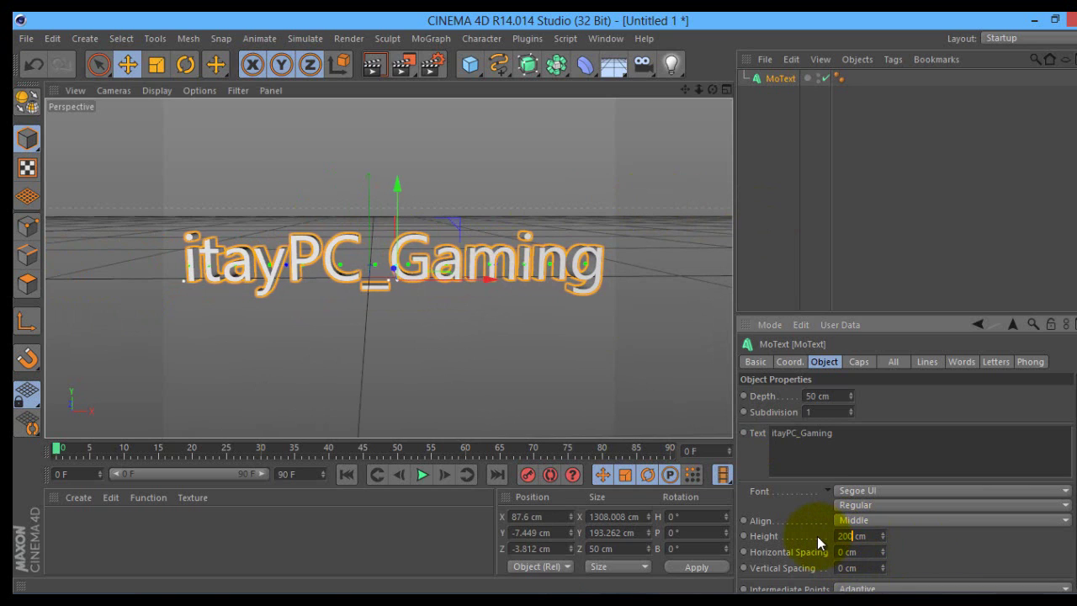
text(250)
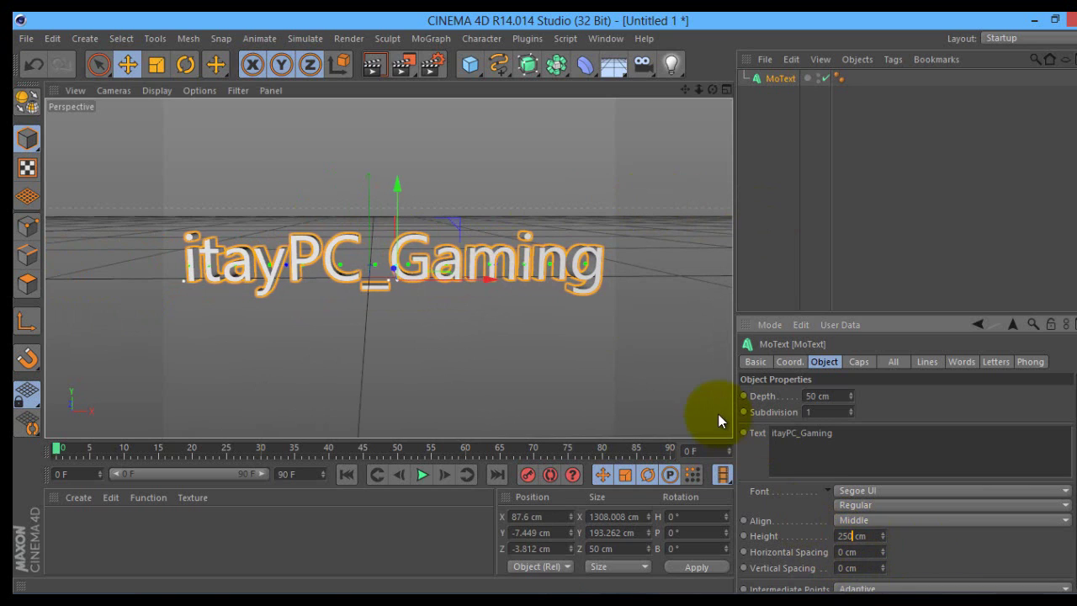
key(Return)
click(654, 384)
click(455, 282)
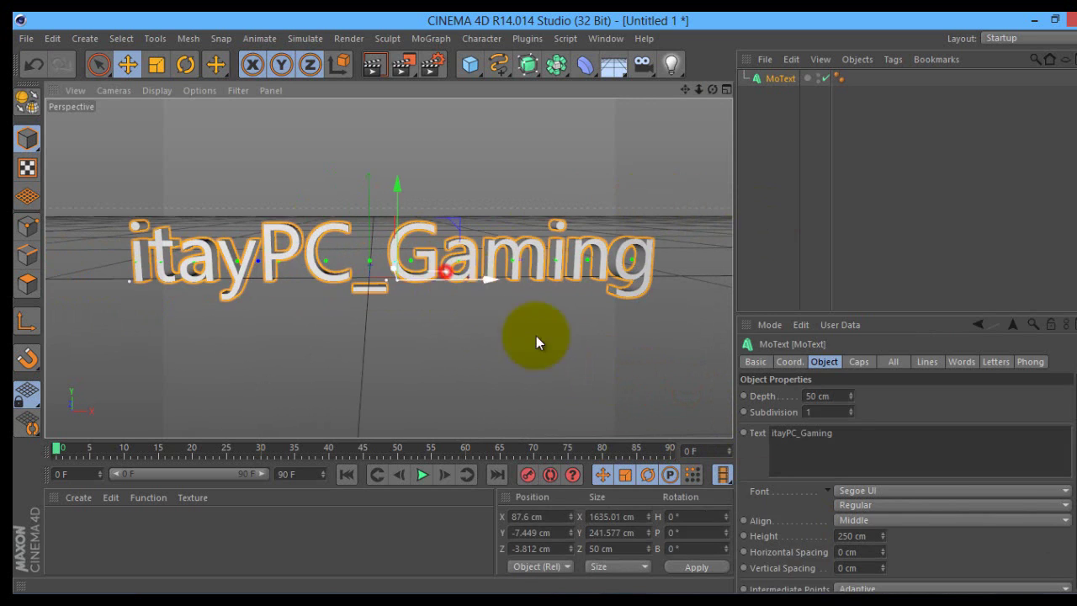
click(852, 536)
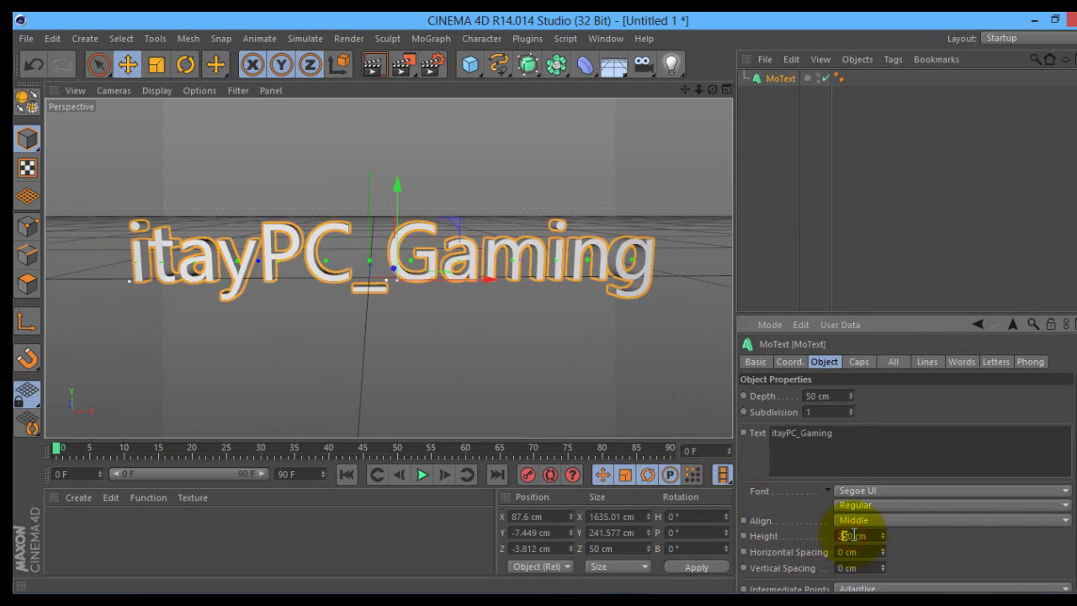
text(0)
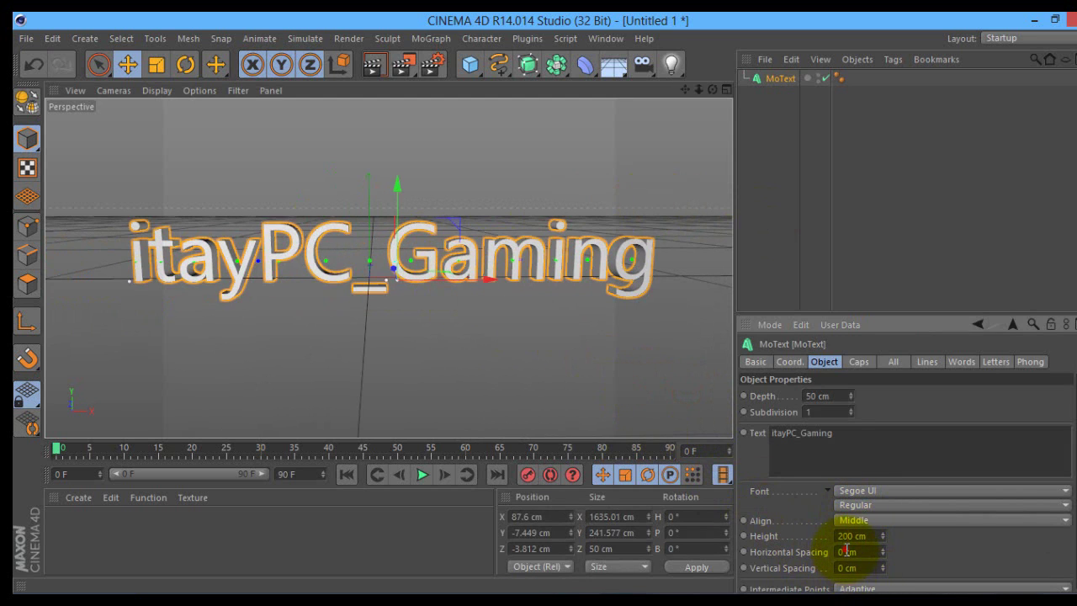
Step: Test the horizontal letter spacing from -1 cm, stepping it back toward 0 cm
click(847, 551)
text(-1)
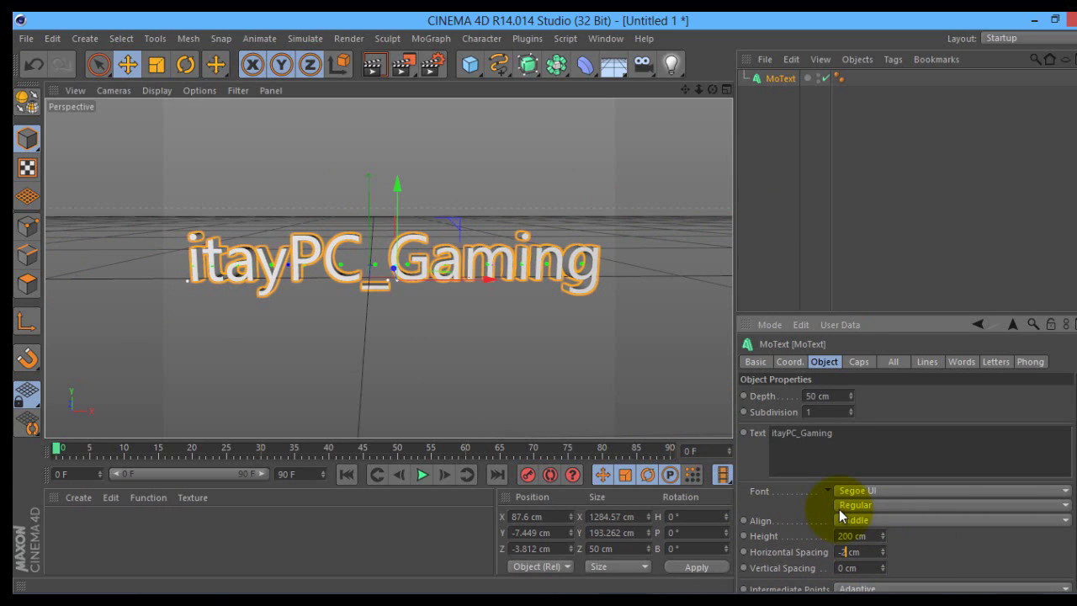
key(Down)
key(Down)
key(Down)
key(Down)
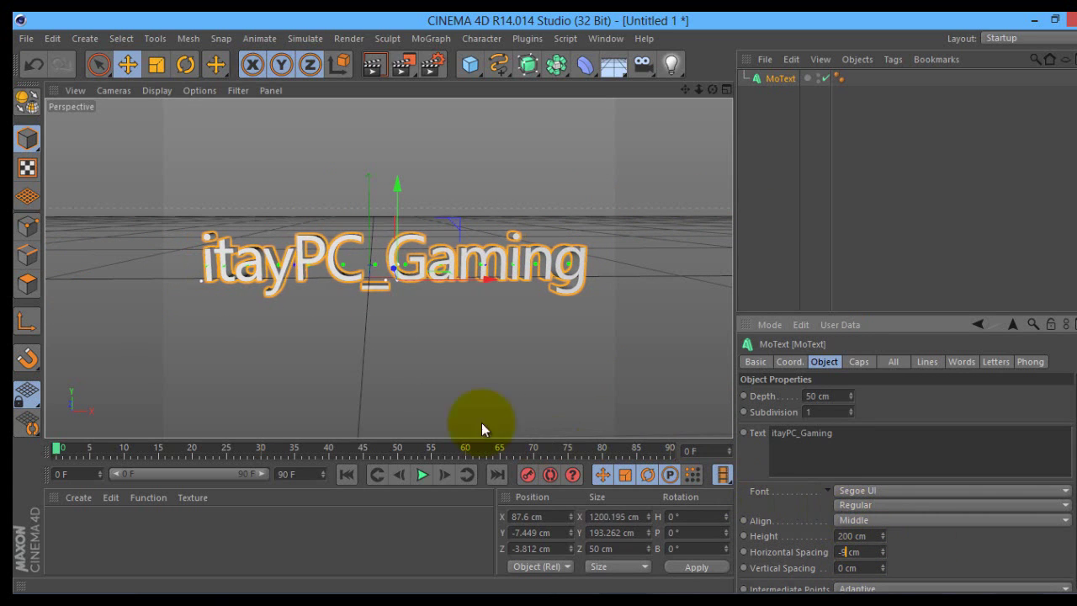
key(Up)
key(Up)
key(Up)
key(Up)
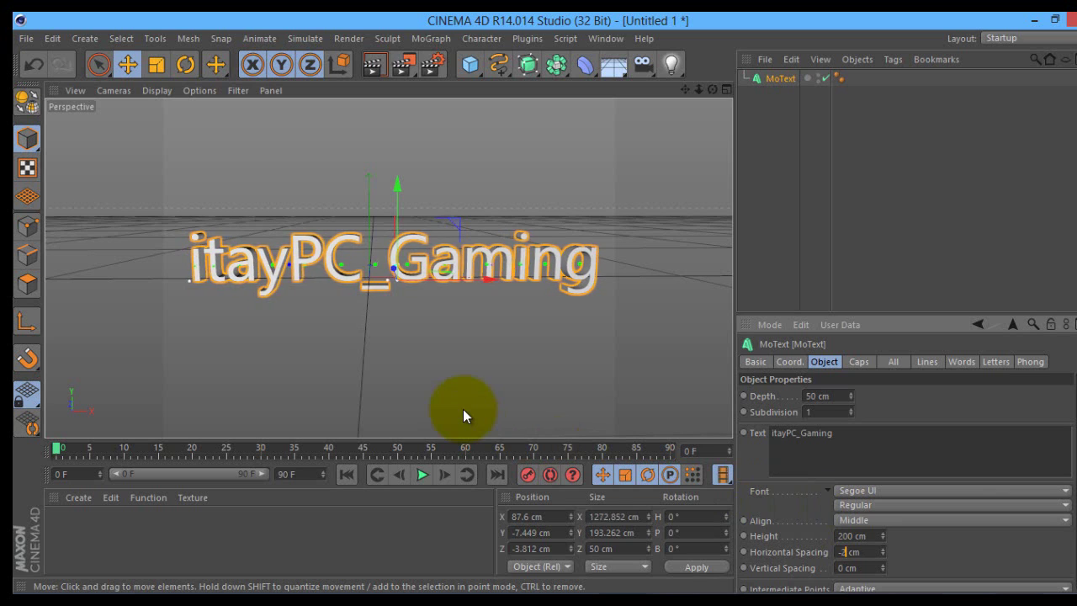
key(Up)
key(Up)
key(Up)
key(Up)
key(Up)
key(Up)
key(Up)
key(Up)
key(Up)
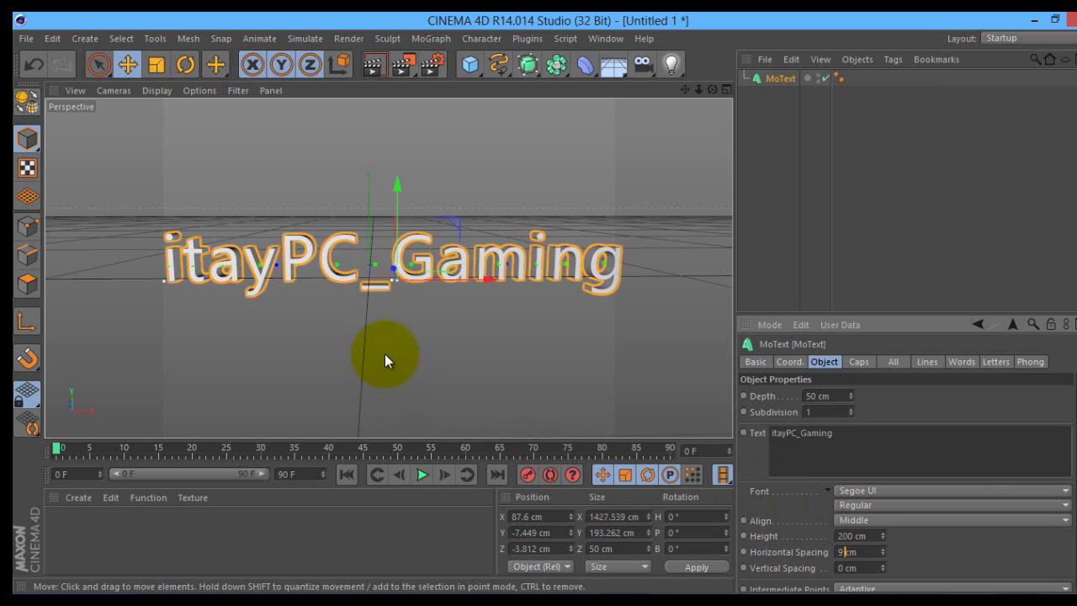
key(Down)
key(Down)
key(Down)
key(Down)
key(Down)
key(Down)
key(Down)
key(Down)
key(Down)
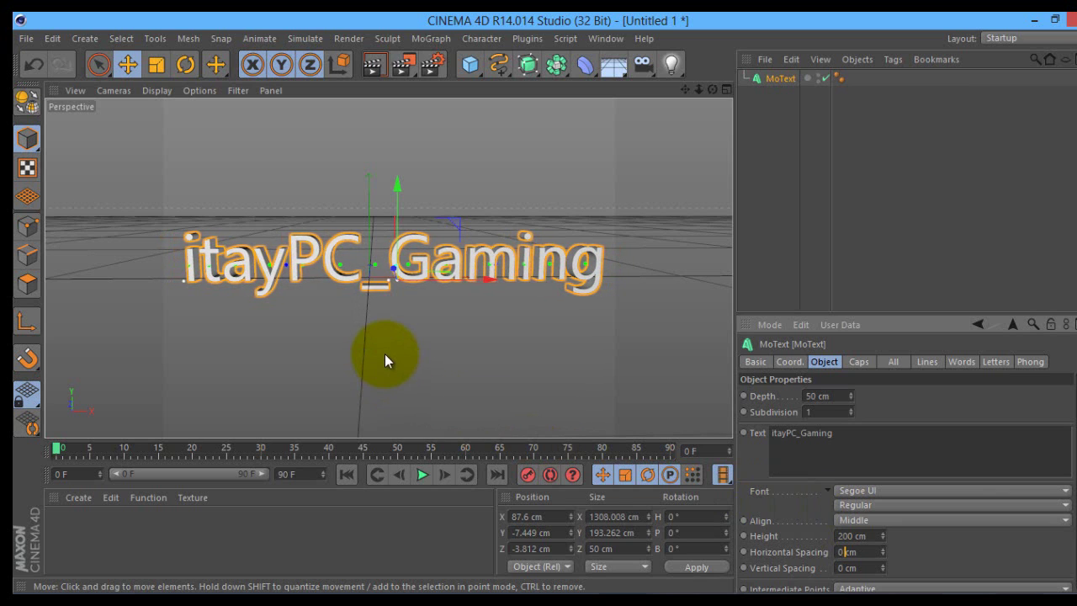
key(Down)
key(Down)
key(Down)
key(Down)
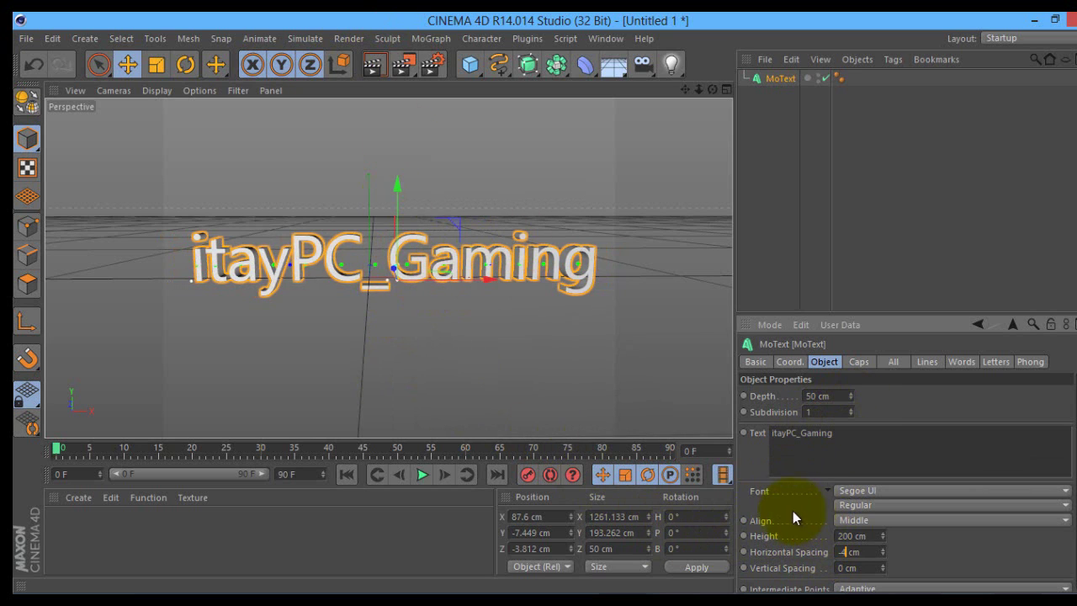
Step: Change the MoText font to Ravie
click(849, 490)
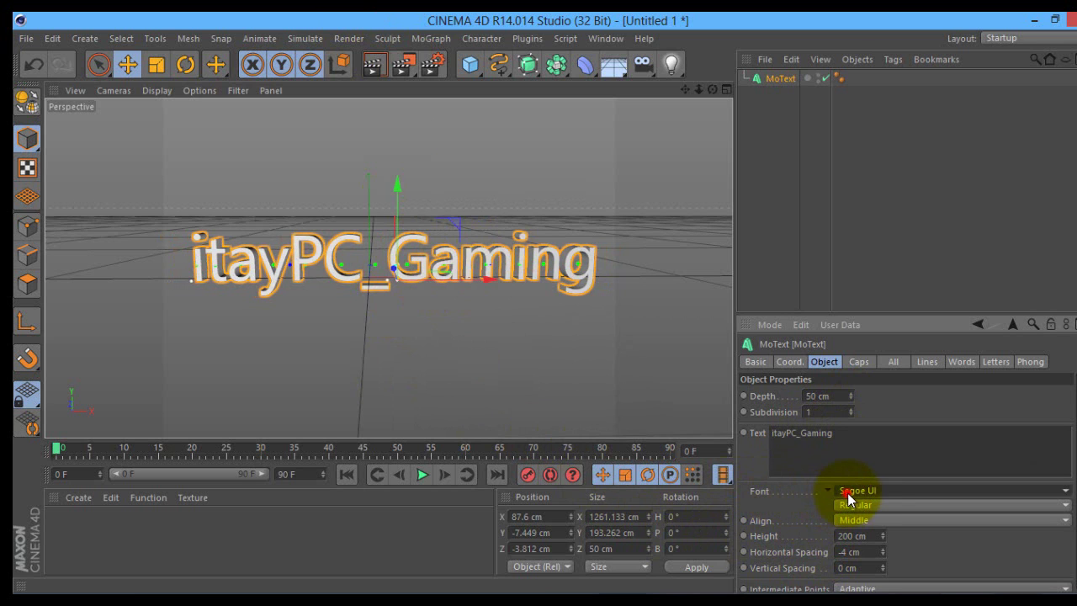
click(1066, 491)
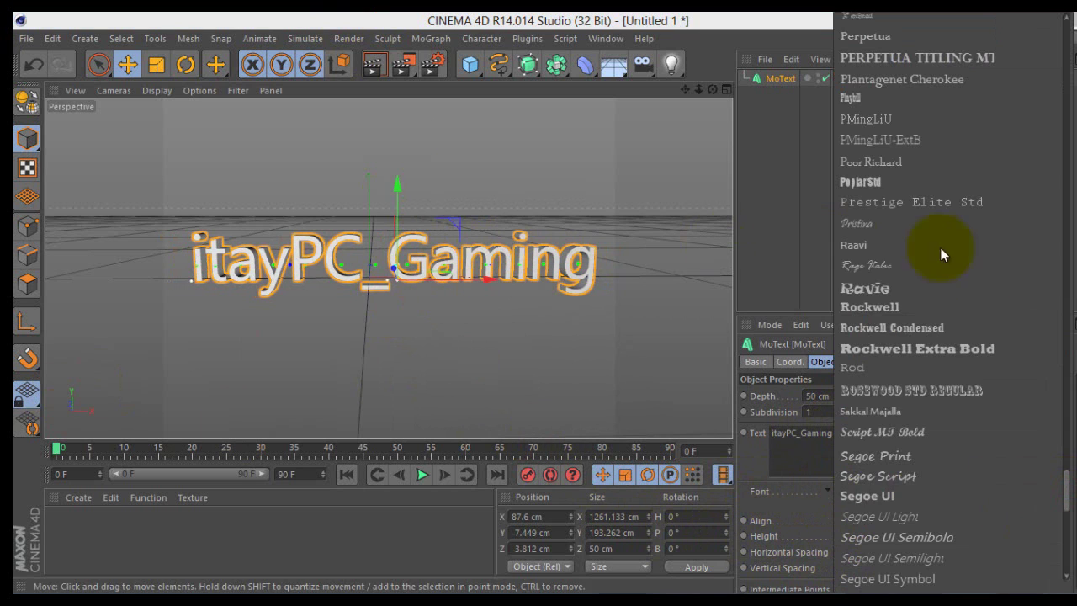
scroll(866, 370, down, 3)
scroll(870, 225, up, 2)
scroll(884, 146, up, 5)
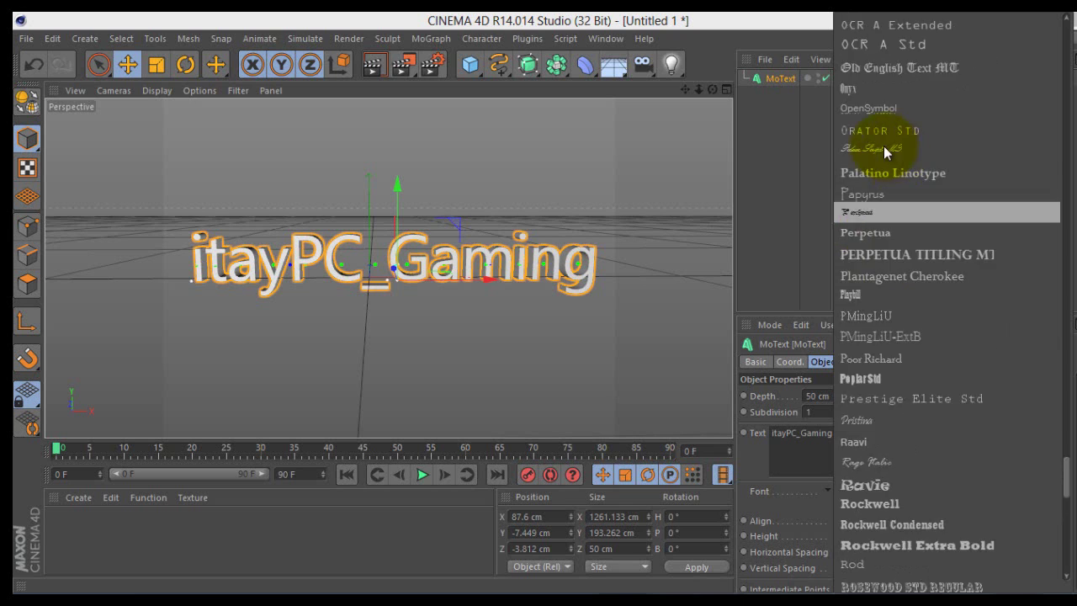
scroll(874, 487, up, 3)
scroll(894, 425, down, 2)
click(742, 311)
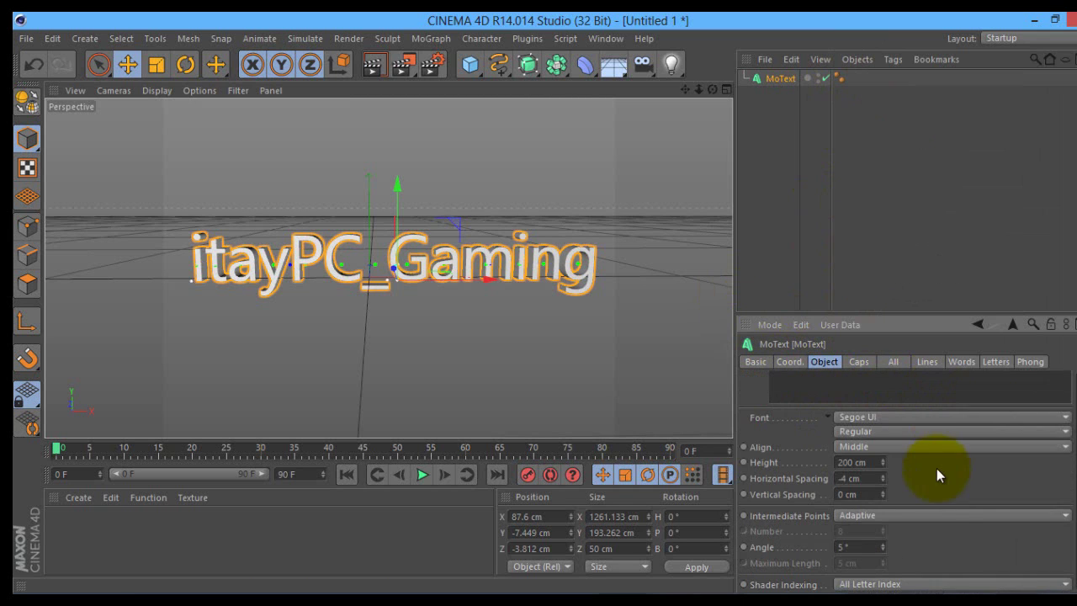
click(884, 490)
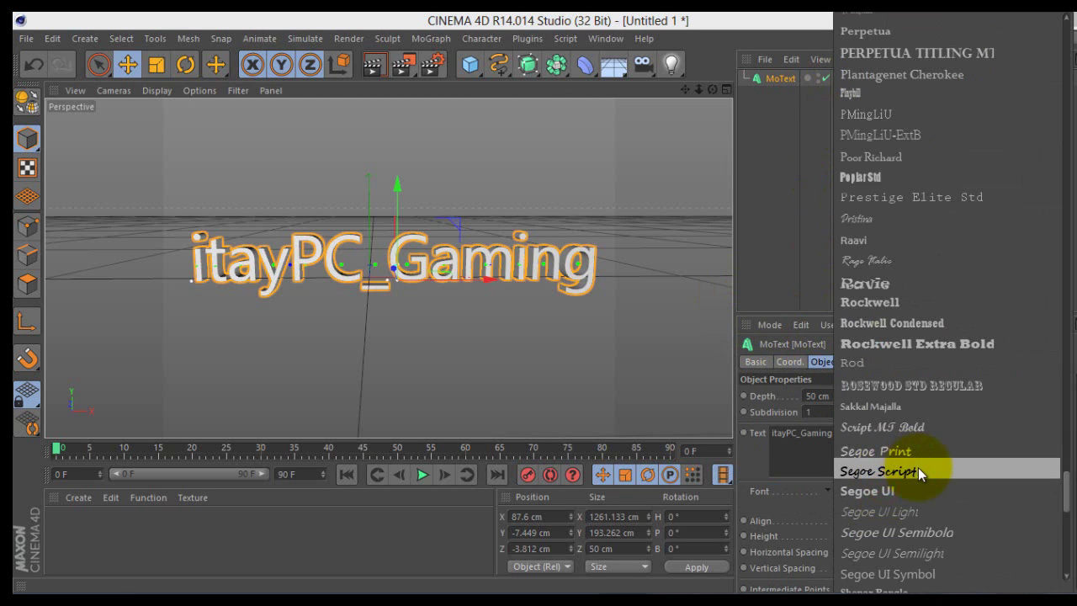
click(867, 283)
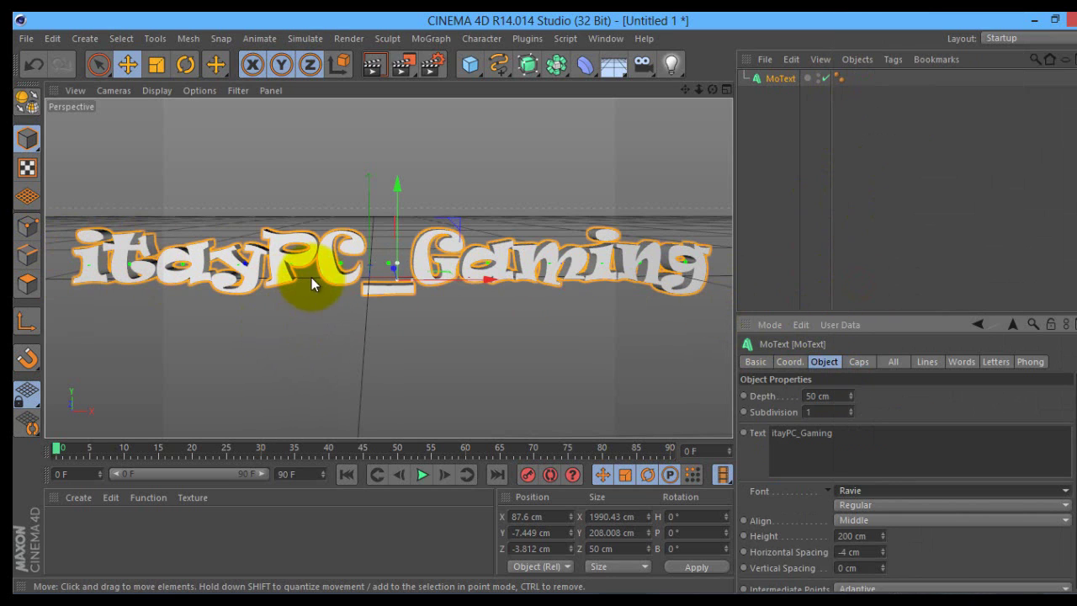
Step: Set the text height to 170 cm and shift the text to X 24.834 cm
drag(853, 536, 829, 535)
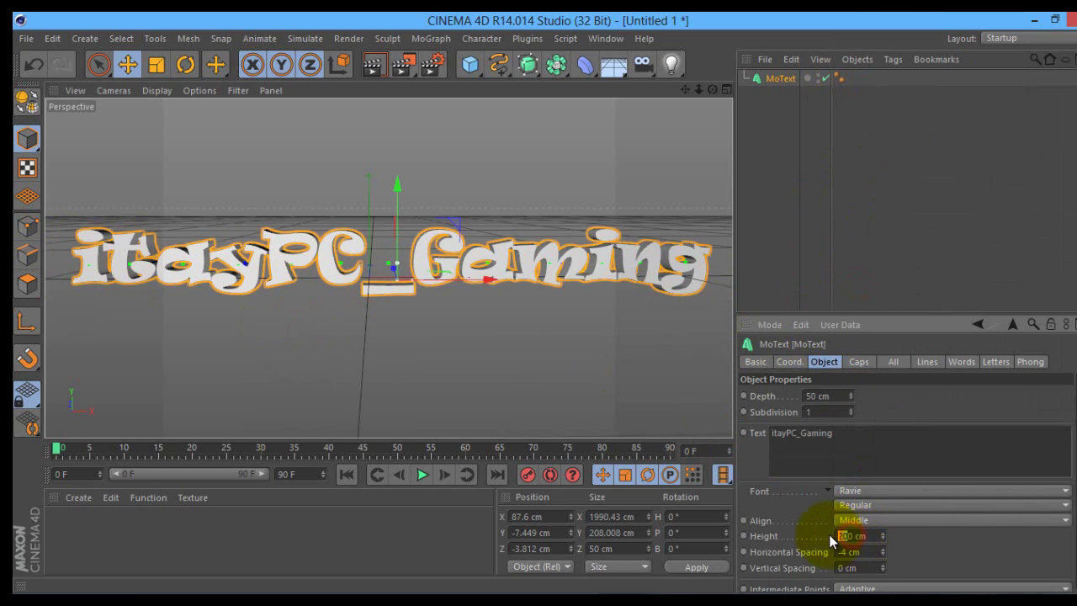
text(1)
text(7)
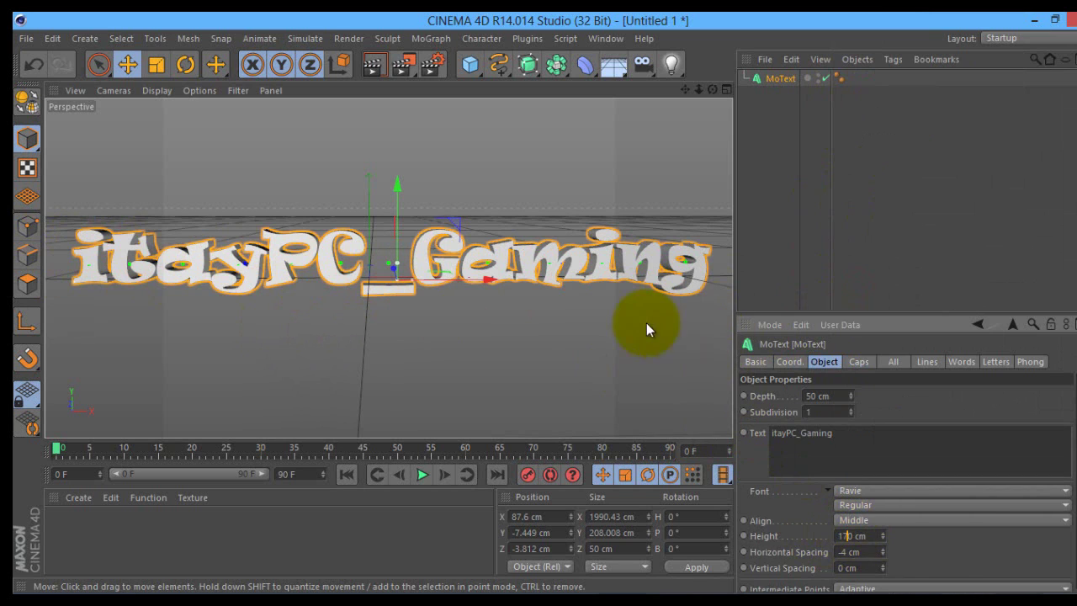
click(460, 268)
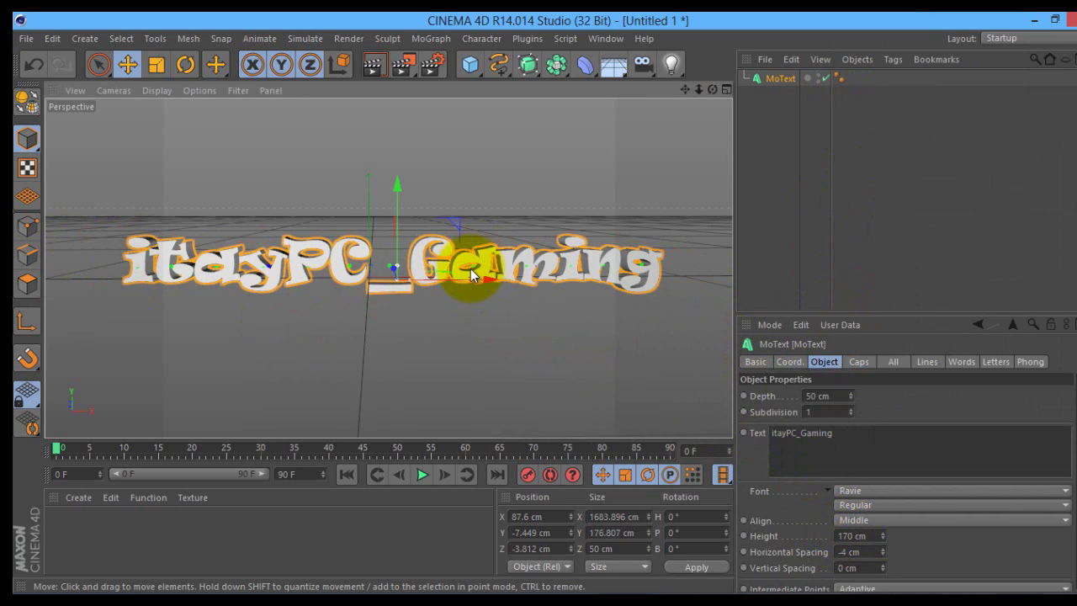
scroll(466, 273, down, 2)
scroll(466, 273, down, 1)
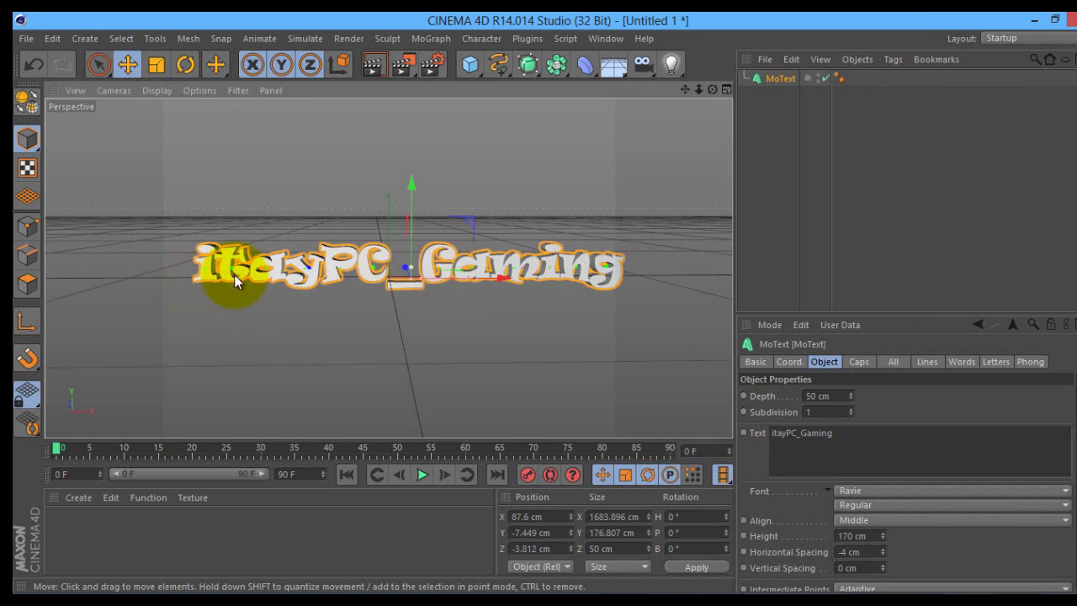
drag(273, 273, 257, 274)
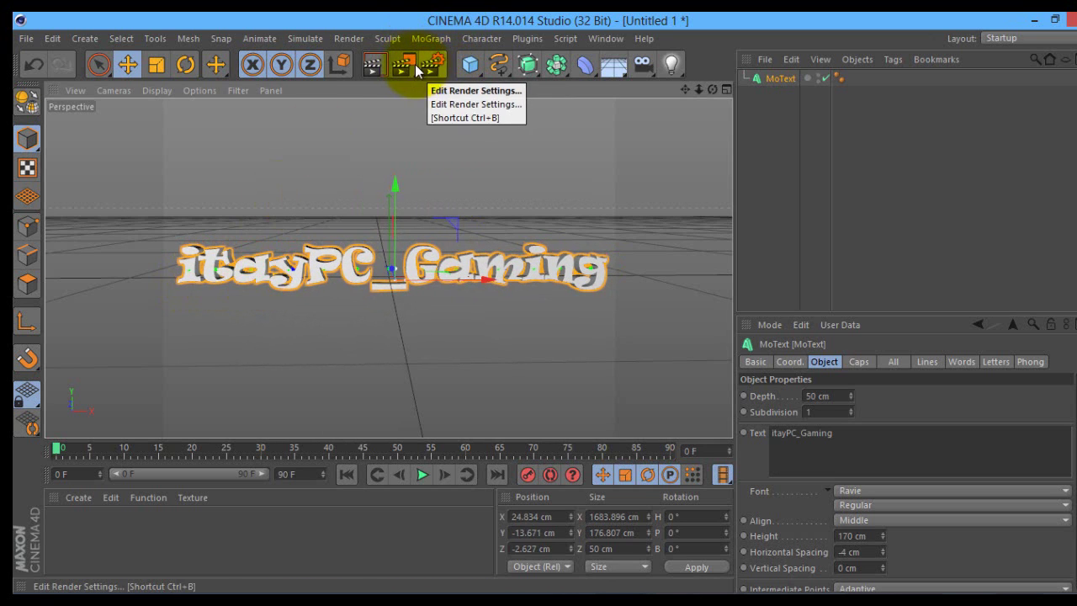
Step: Make an 800x600 test render of the text in the Picture Viewer, then close it
click(372, 65)
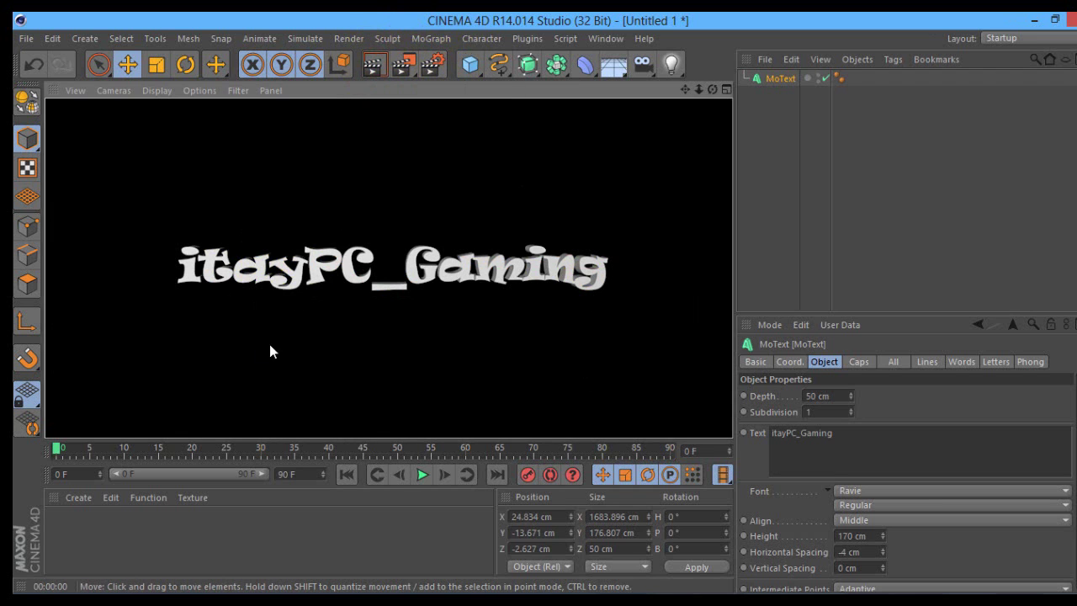
click(398, 68)
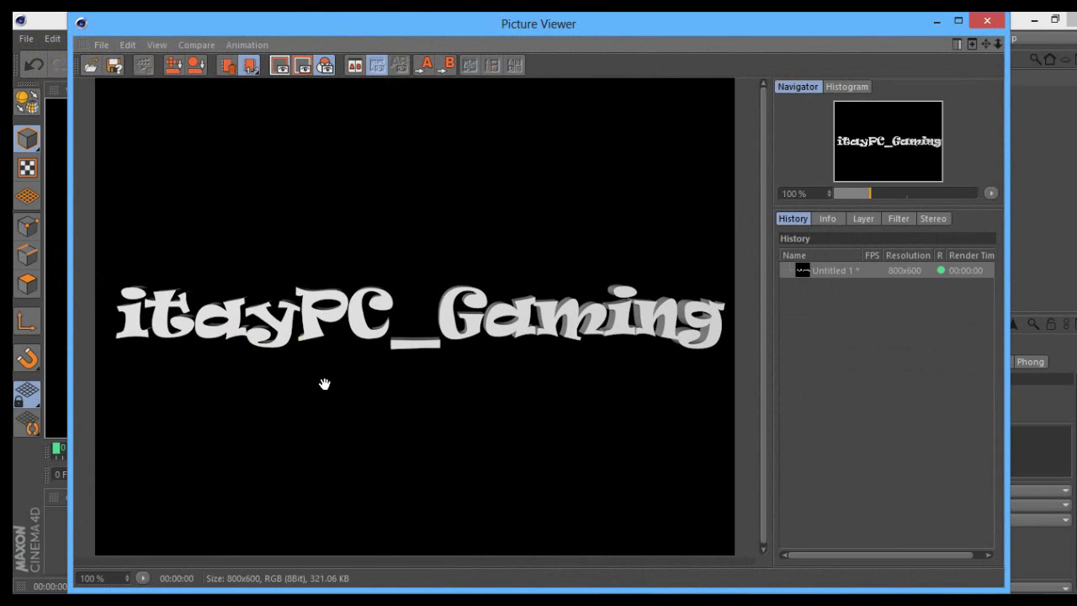
click(983, 26)
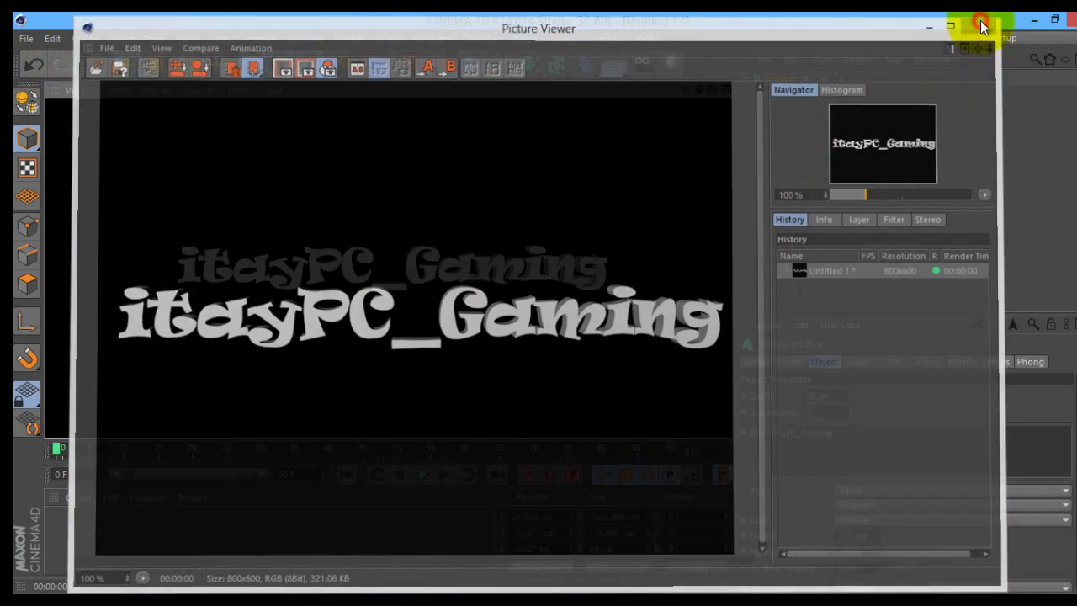
click(359, 246)
click(359, 247)
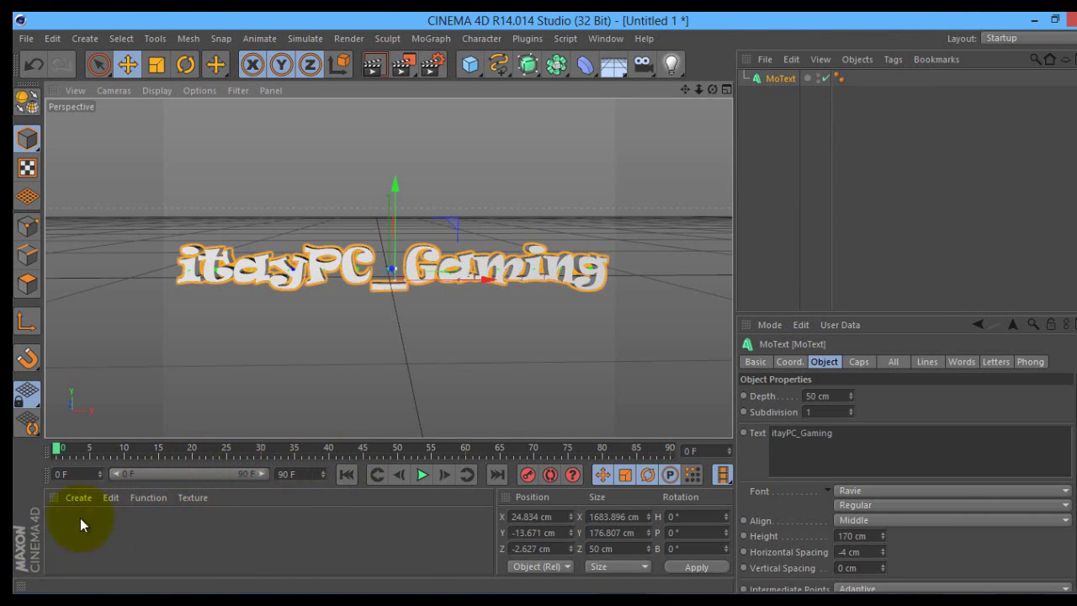
Step: Add the material Mat and give it the purple colour R 150, G 64, B 215
click(65, 543)
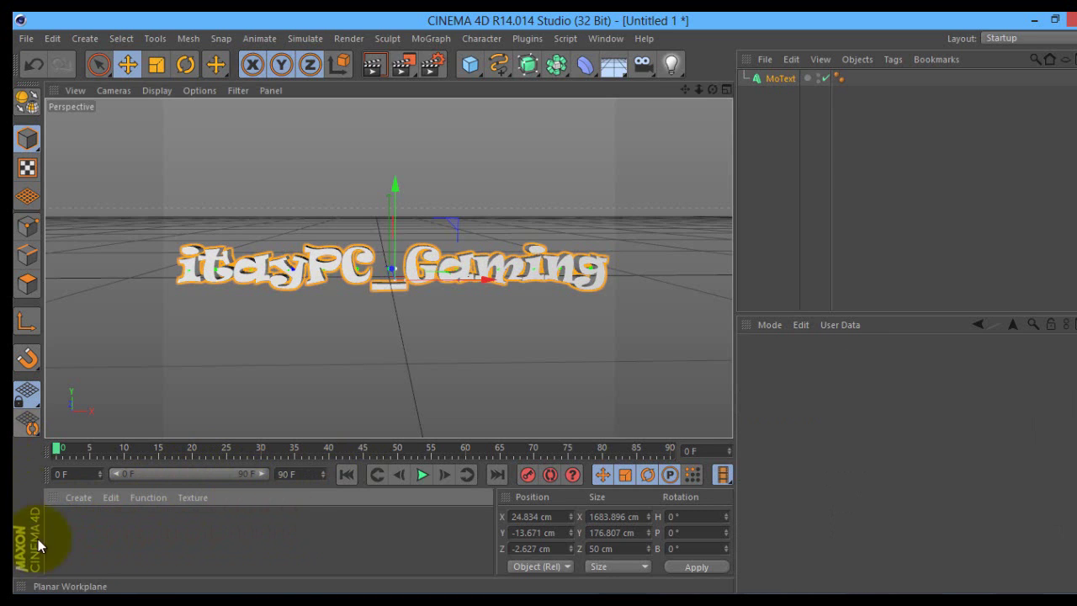
click(301, 251)
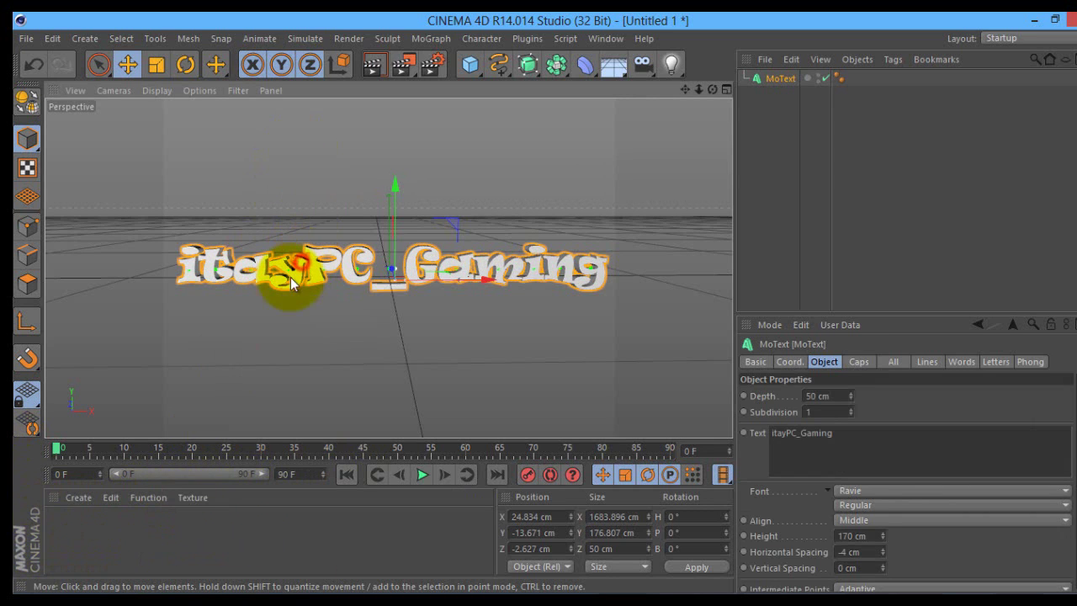
double_click(67, 534)
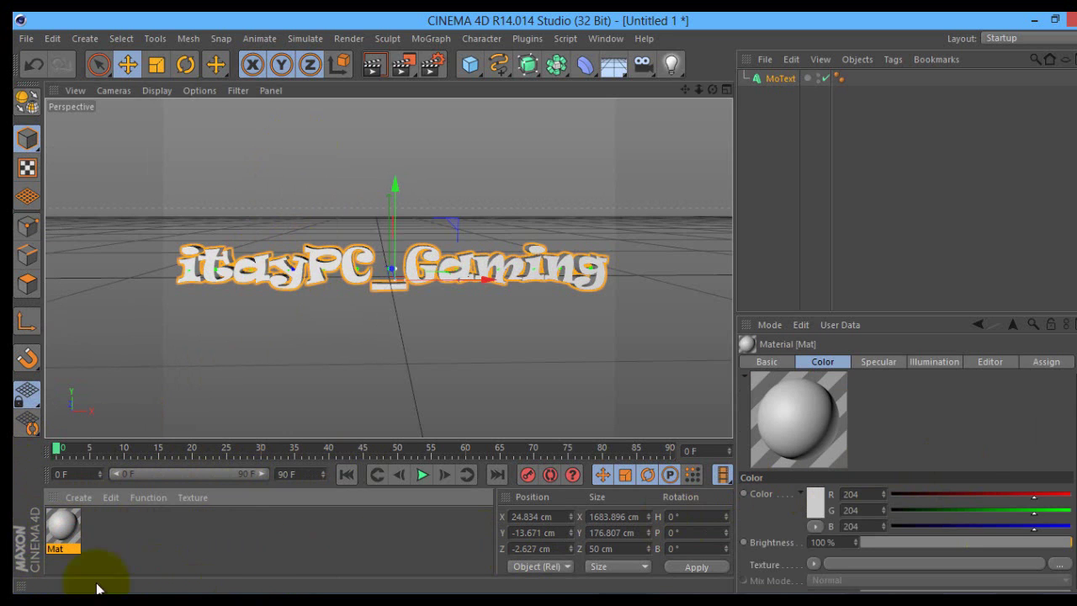
click(52, 528)
double_click(52, 528)
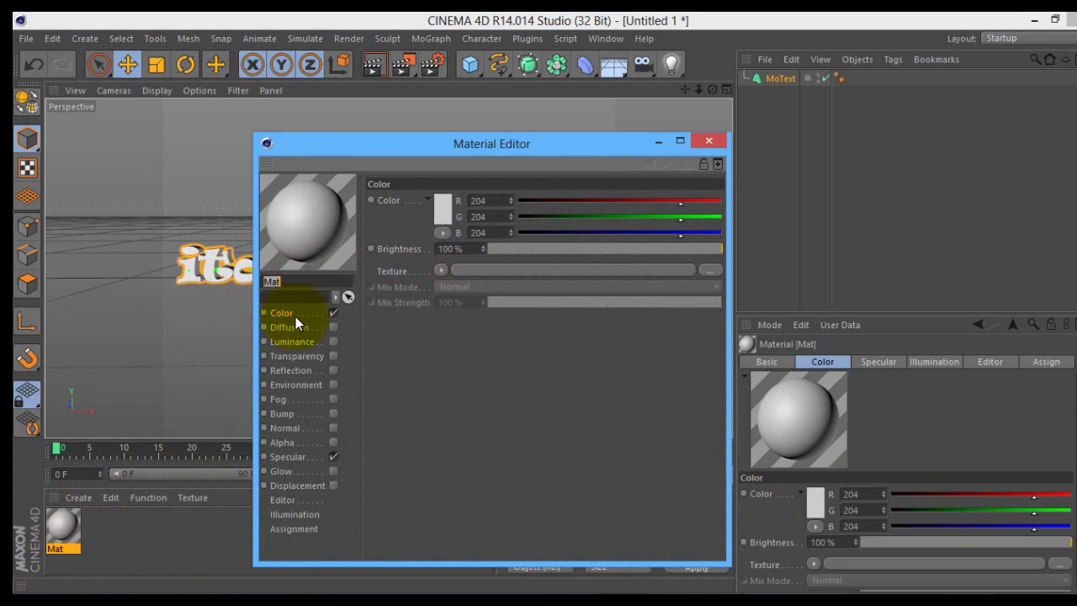
click(442, 218)
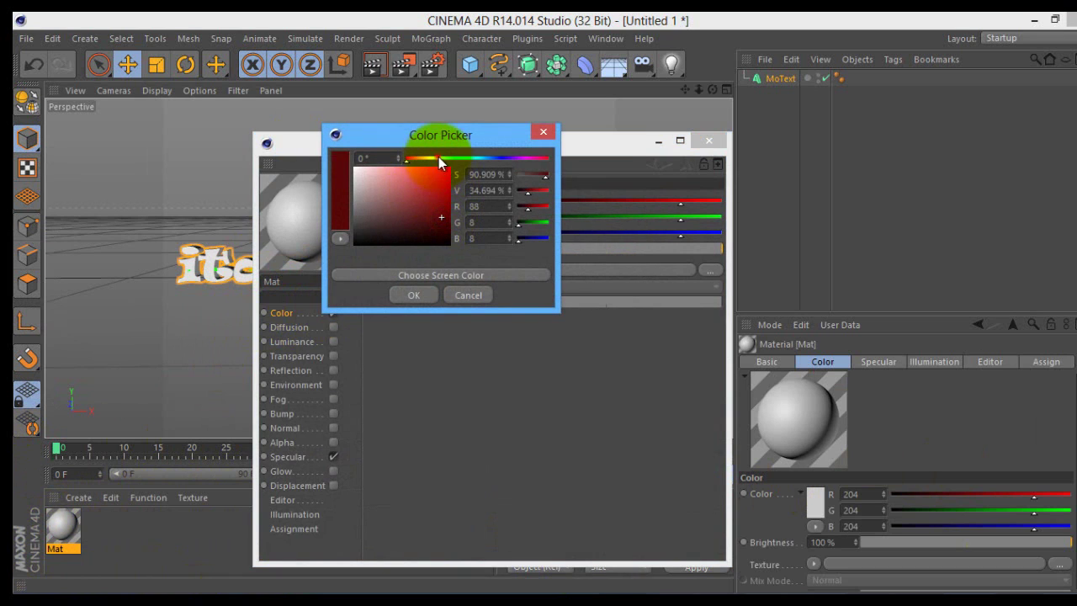
drag(438, 157, 515, 160)
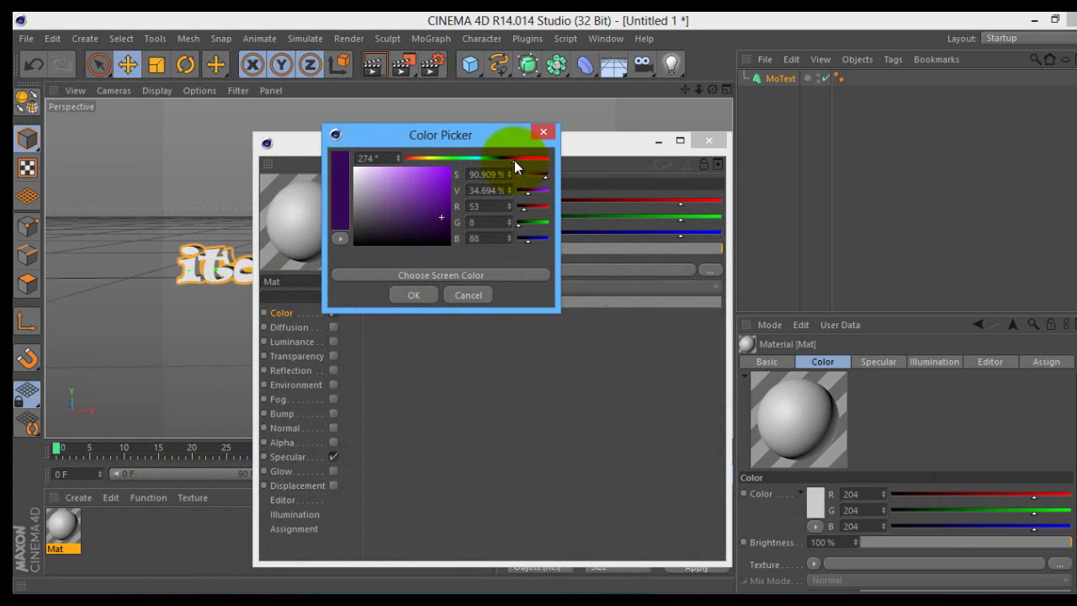
drag(409, 199, 415, 180)
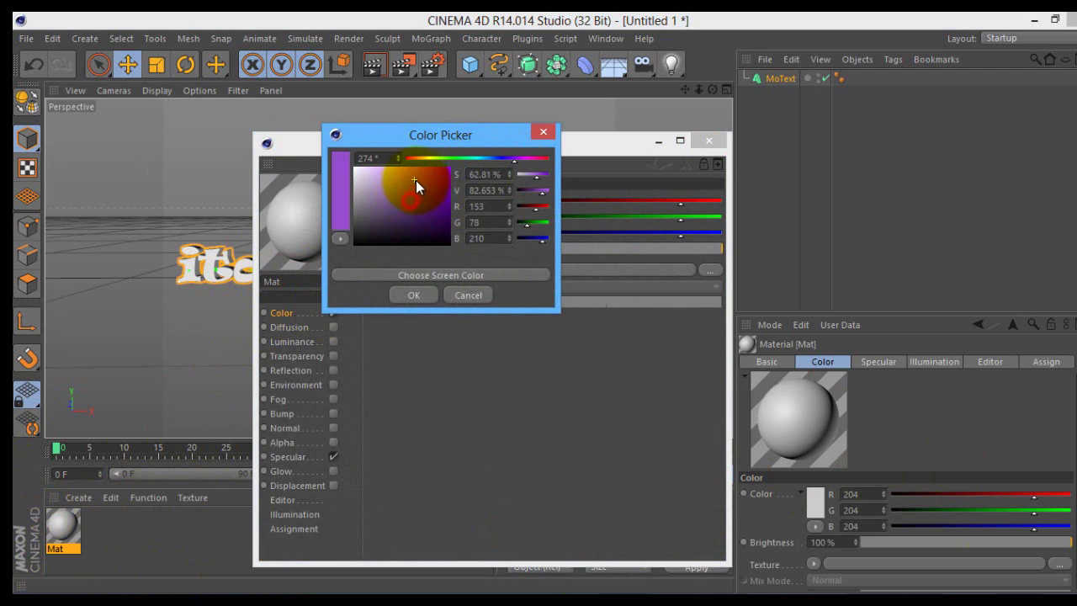
click(418, 294)
Step: Drag Mat onto the itayPC_Gaming text and check the purple lettering in a Picture Viewer render
click(710, 140)
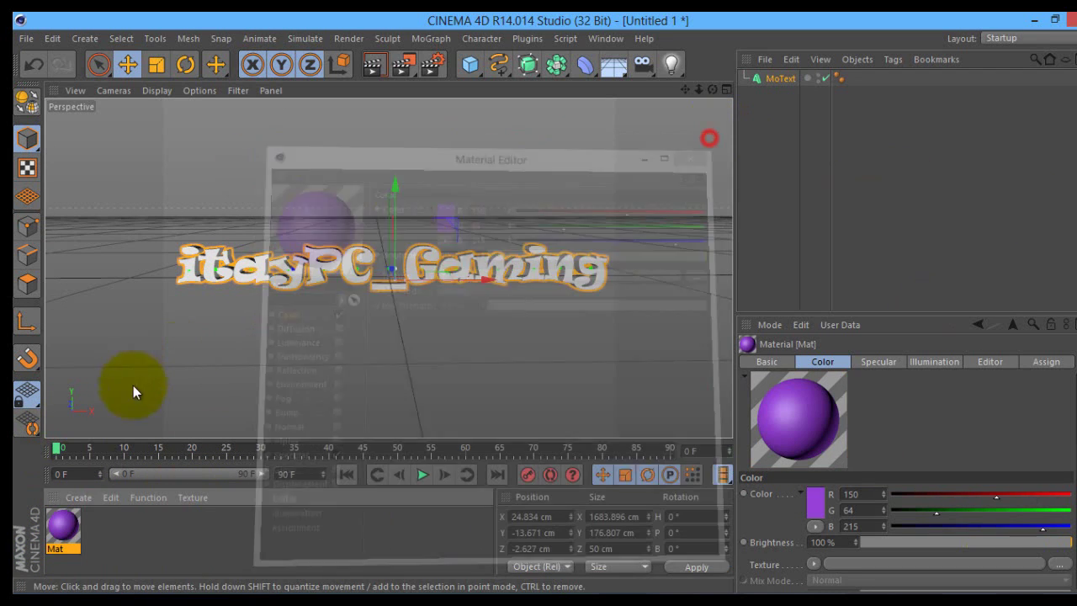
drag(63, 526, 353, 278)
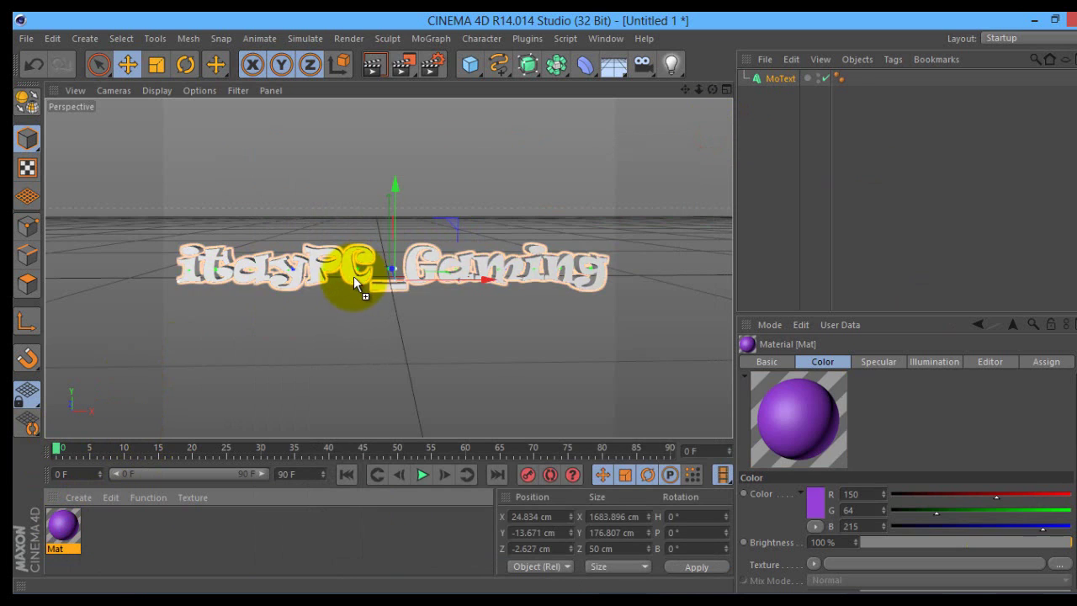
click(397, 65)
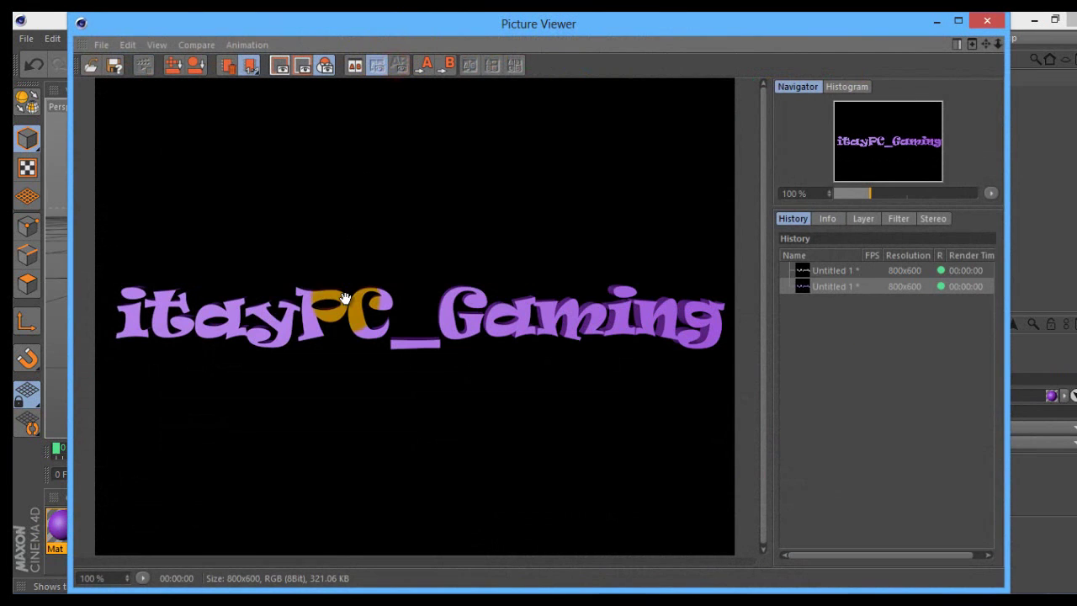
click(984, 20)
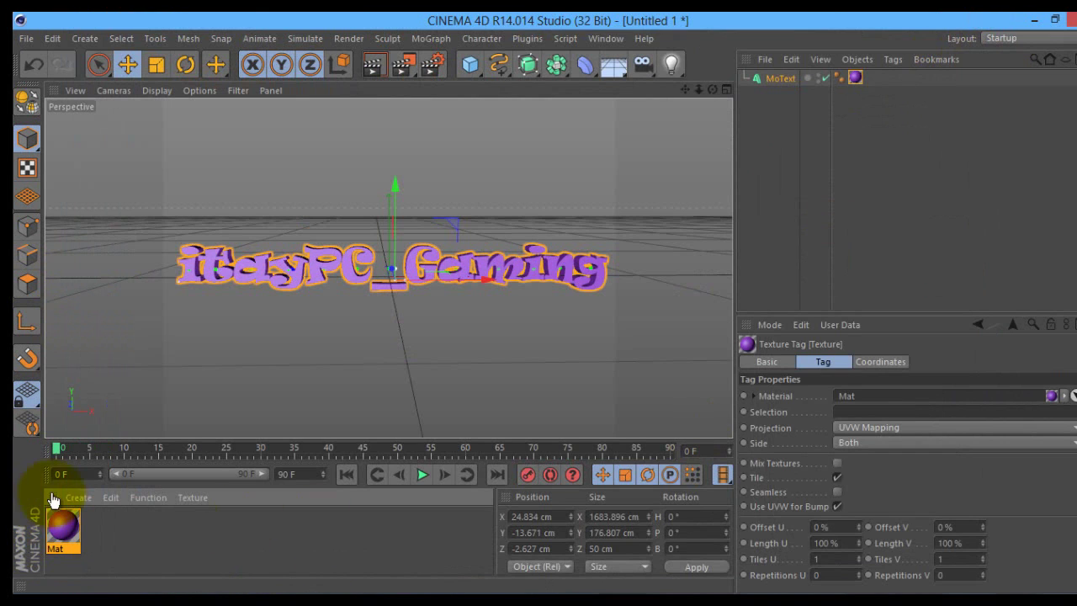
Step: Turn on Mat's Glow channel with Inner Strength 115 %, Outer Strength 508 % and Random 10
double_click(68, 524)
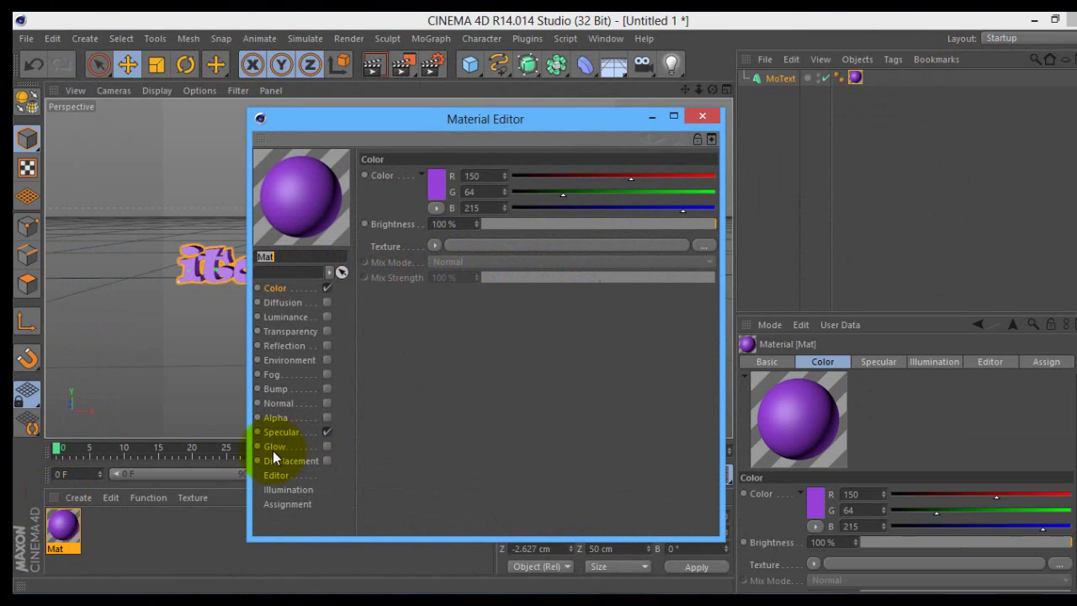
click(275, 450)
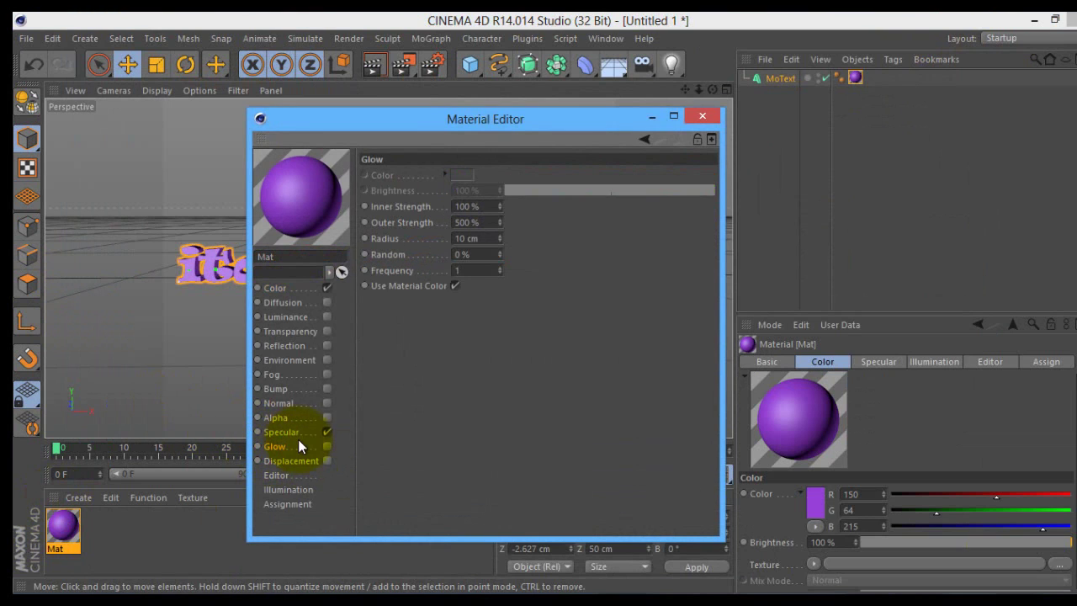
click(324, 447)
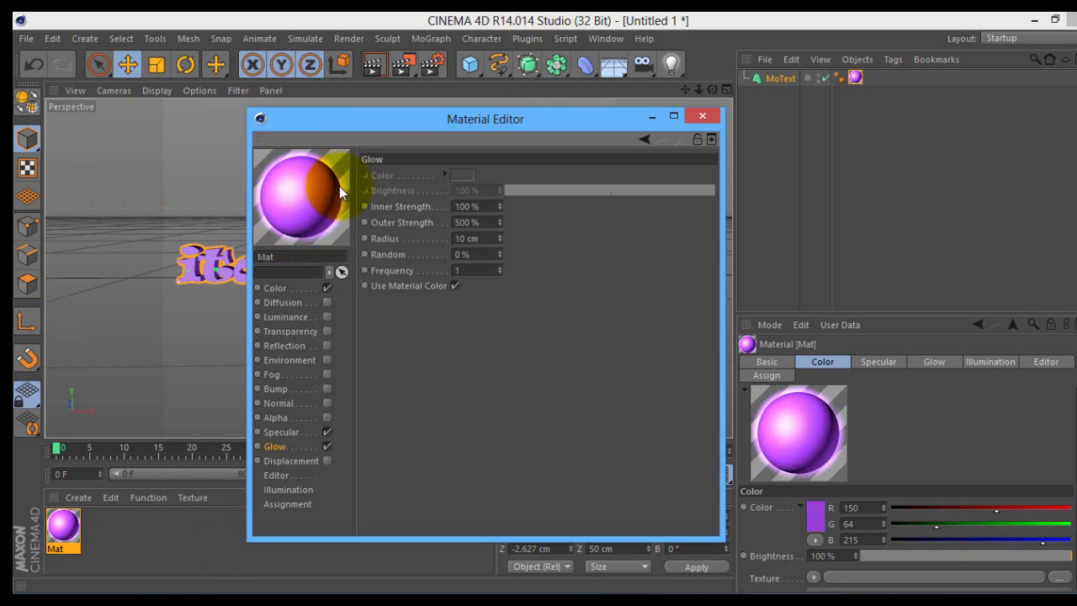
double_click(467, 206)
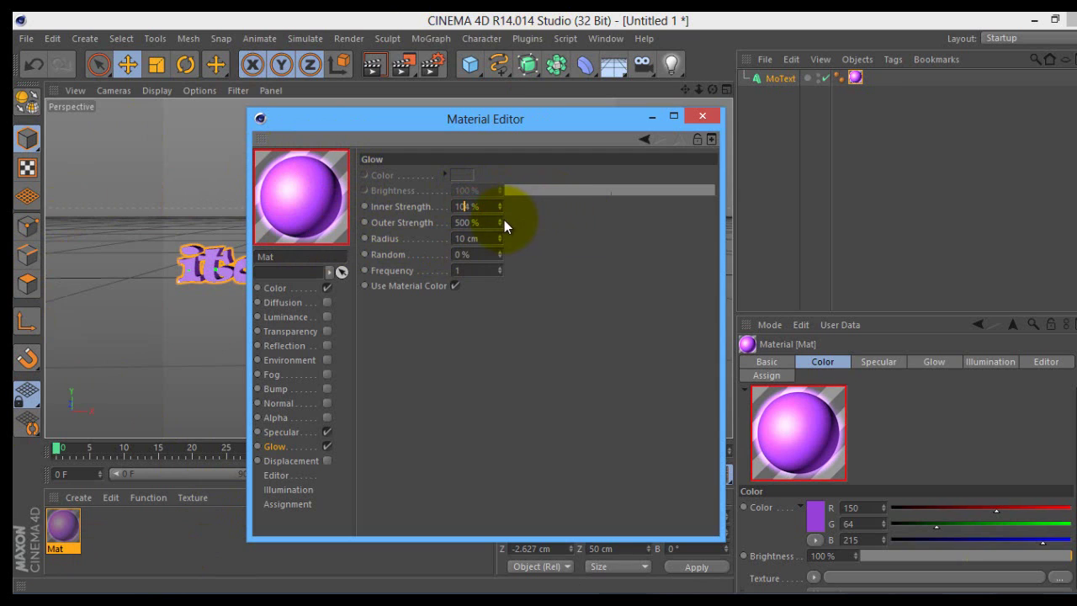
text(115)
double_click(467, 222)
text(508)
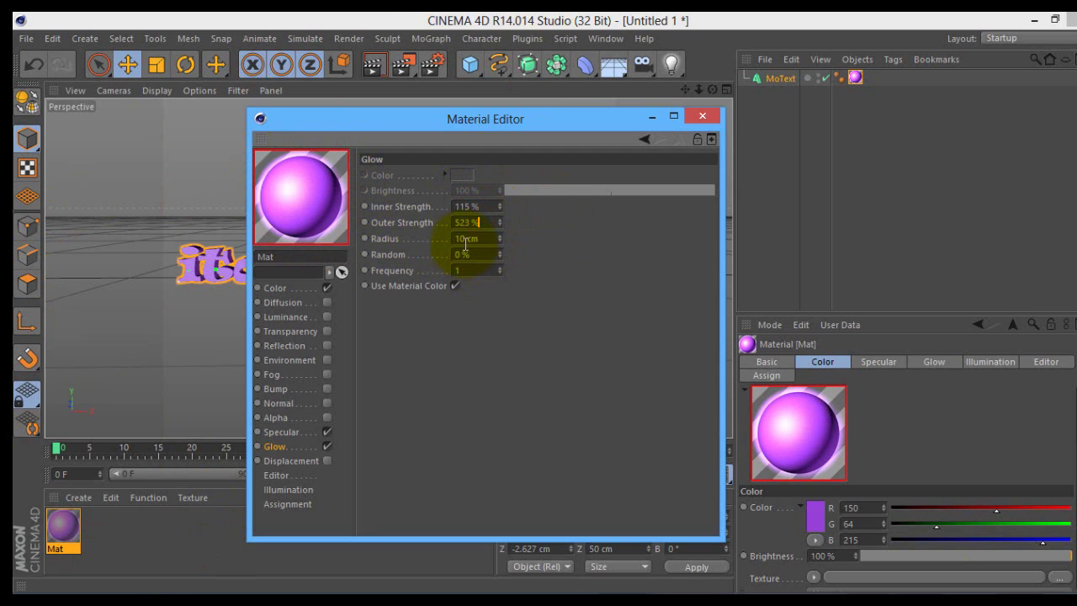
text(35)
double_click(472, 254)
text(10)
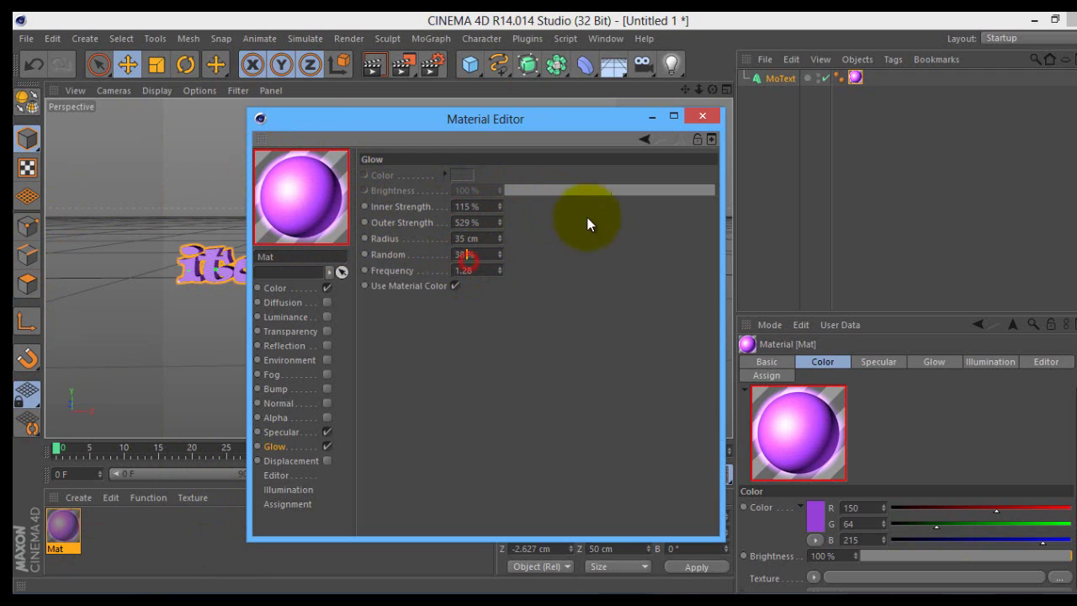
click(702, 116)
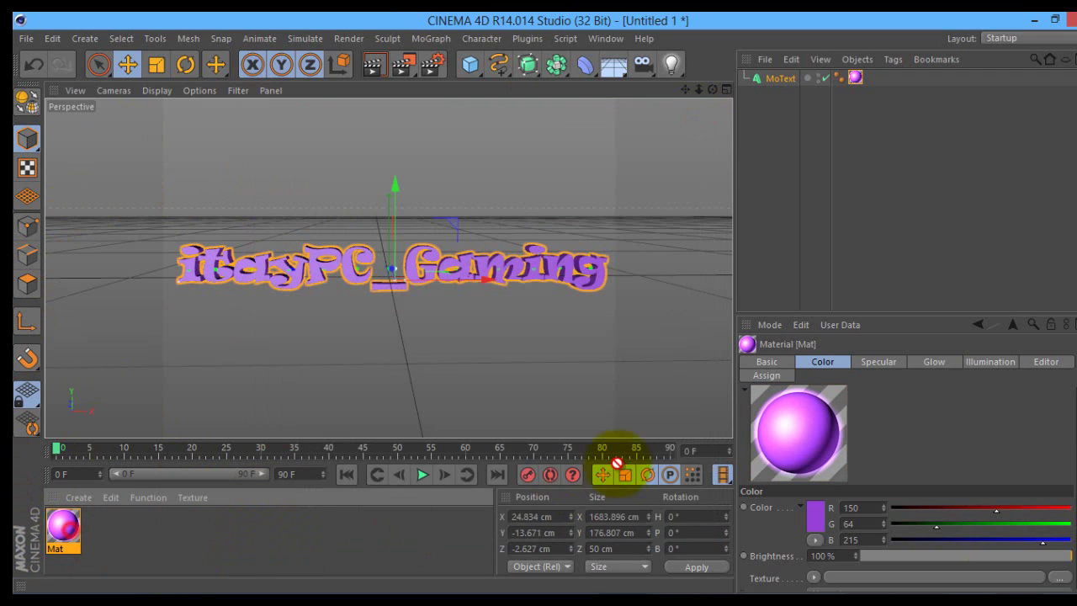
Step: Reapply the glowing Mat to the text and render it to the Picture Viewer to see the purple halo
drag(77, 531, 306, 266)
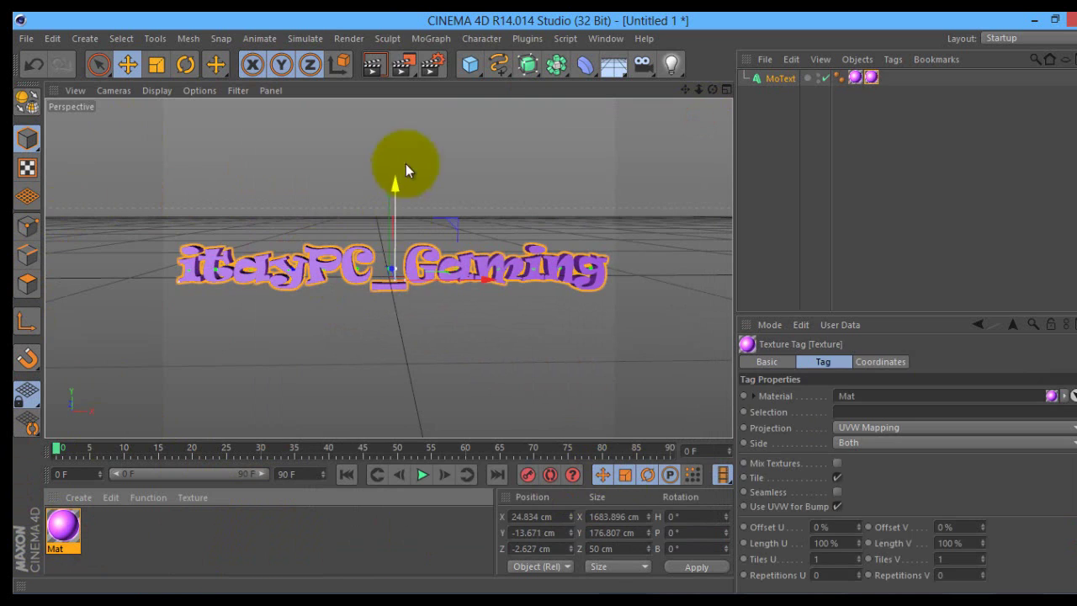
click(377, 65)
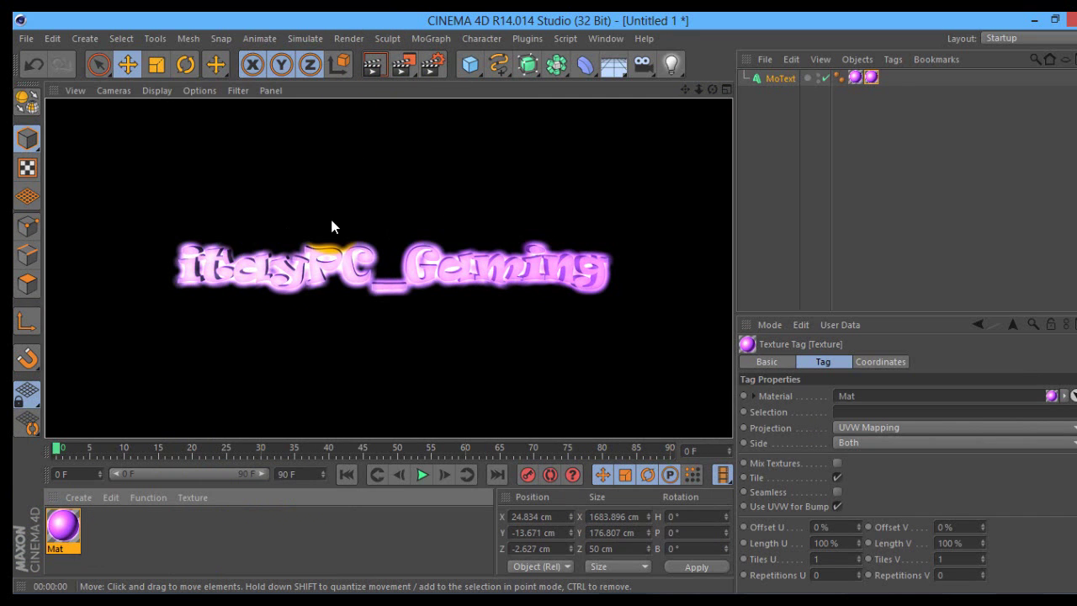
click(361, 269)
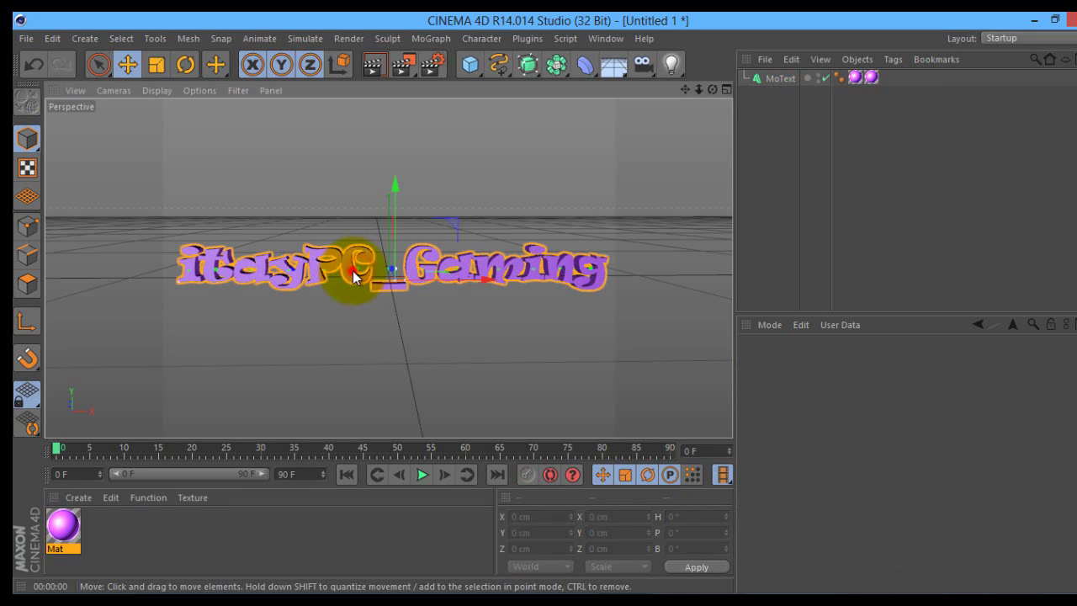
click(411, 63)
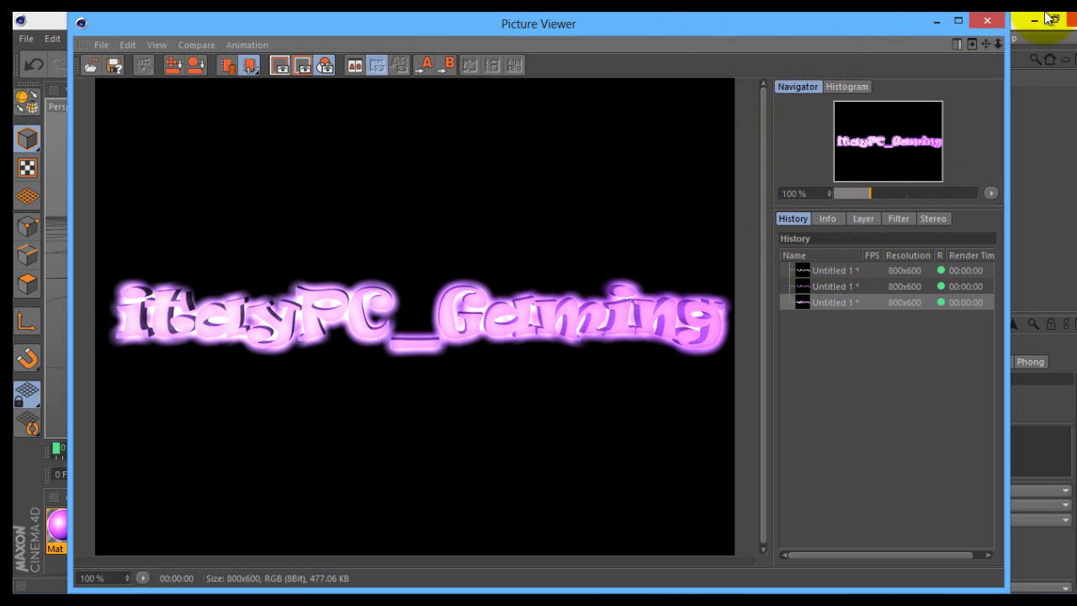
click(987, 20)
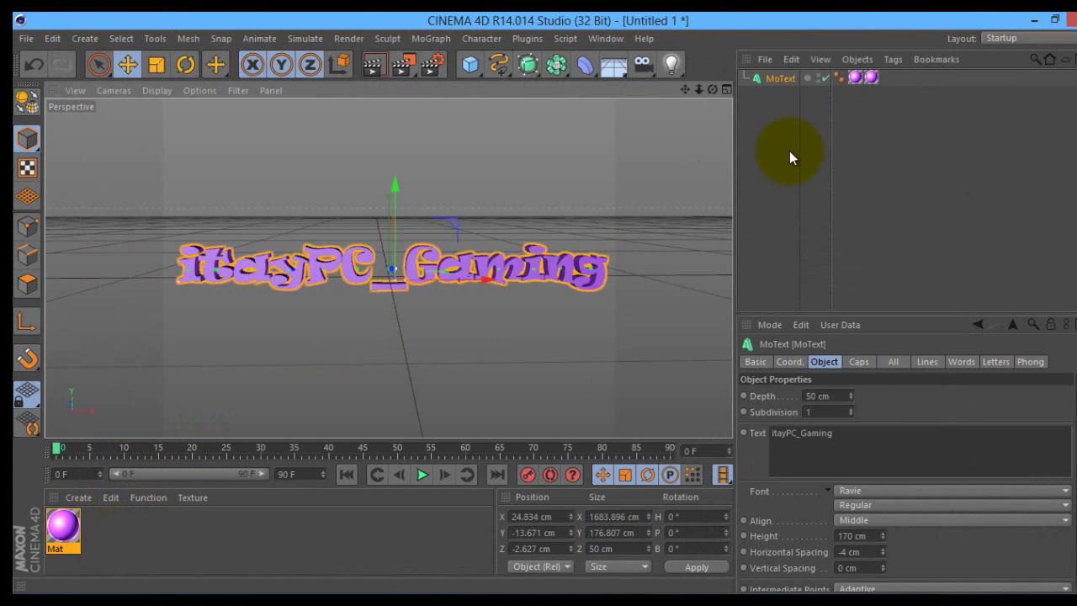
Step: Copy and paste the MoText object to create the duplicate MoText.1
click(773, 78)
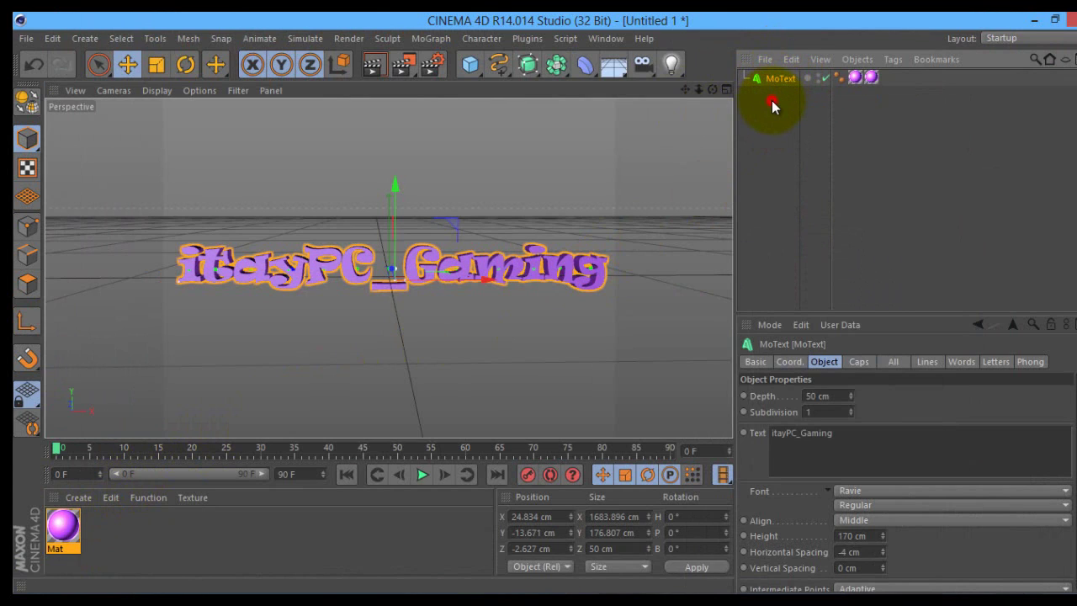
click(771, 102)
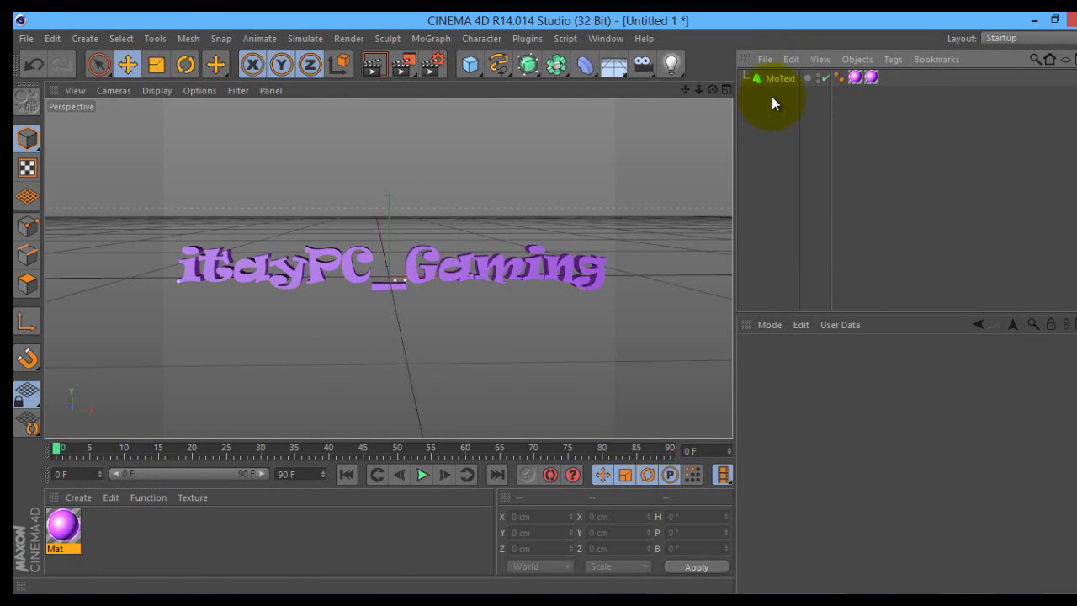
click(772, 79)
key(ctrl+c)
key(ctrl+v)
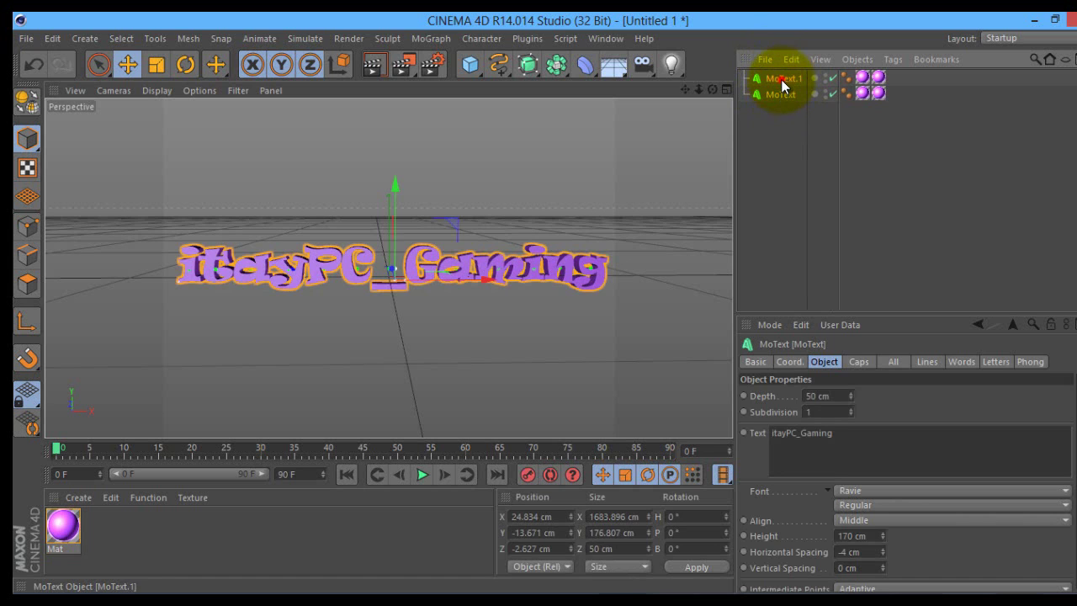
Step: Move the original MoText below its new copy and select the upper copy
click(782, 79)
drag(360, 288, 351, 344)
click(345, 268)
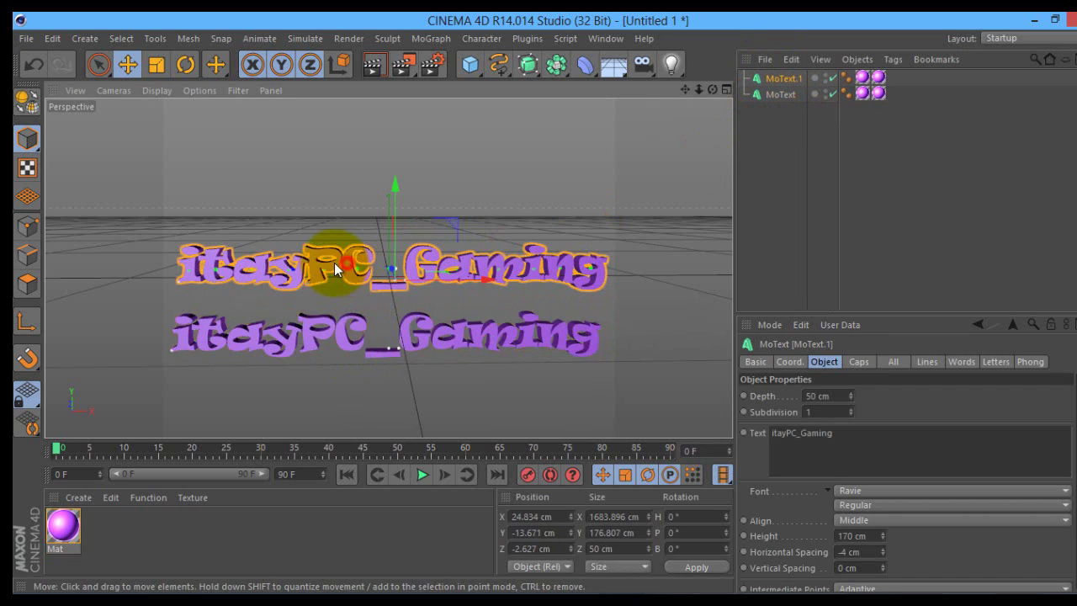
Step: Create Mat.1 in bright magenta with Glow at Inner 128%, Outer 523%, Radius 35 cm
double_click(106, 530)
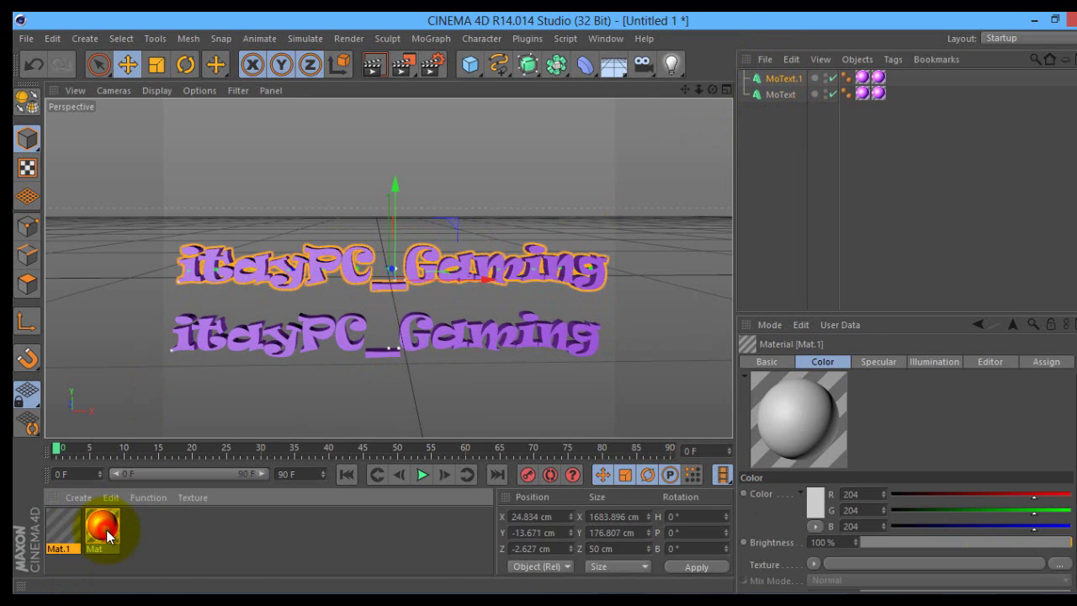
double_click(56, 531)
click(297, 288)
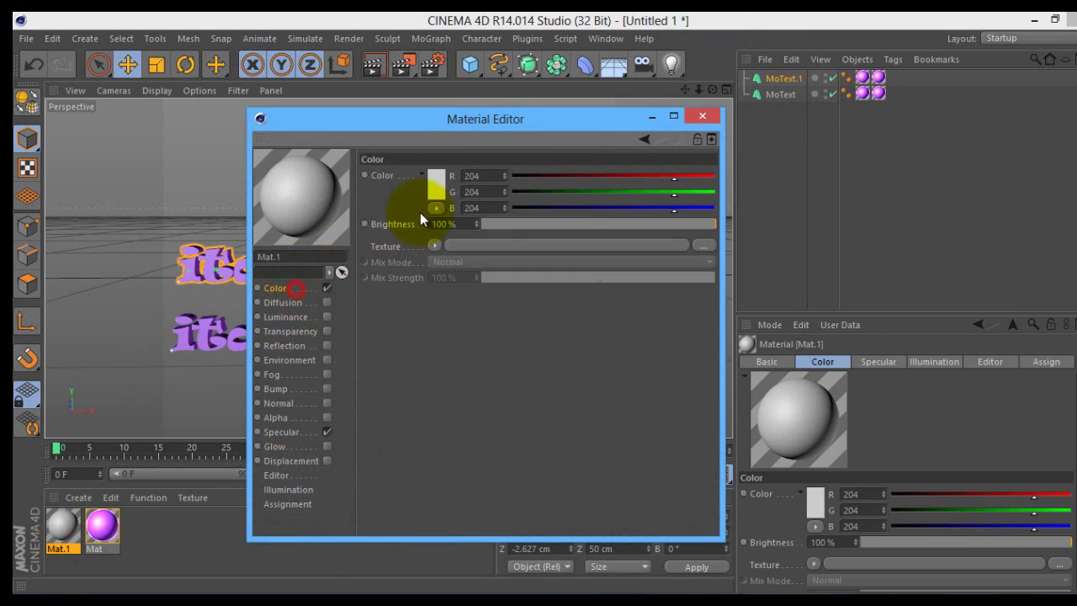
click(431, 188)
drag(484, 132, 508, 132)
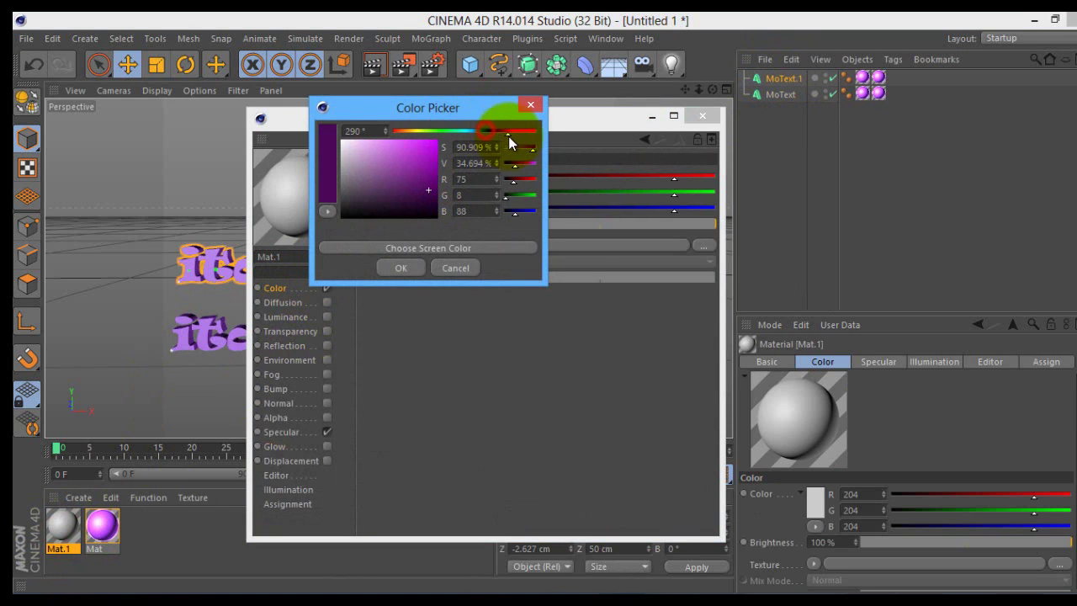
mouse_move(423, 175)
mouse_down()
mouse_move(413, 150)
mouse_move(423, 148)
mouse_move(412, 156)
mouse_up()
drag(408, 155, 425, 141)
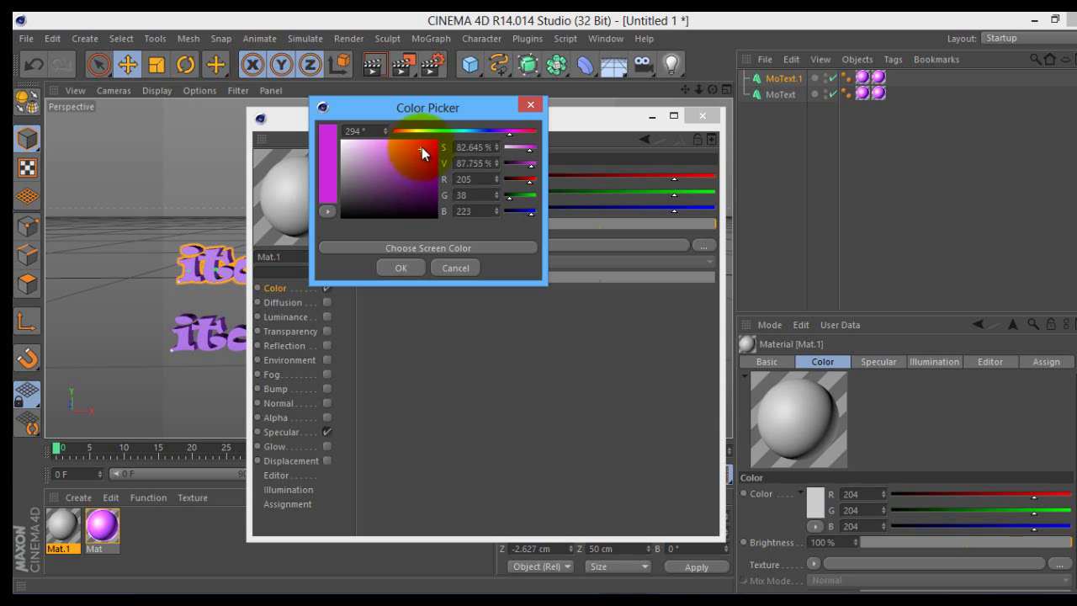
click(399, 271)
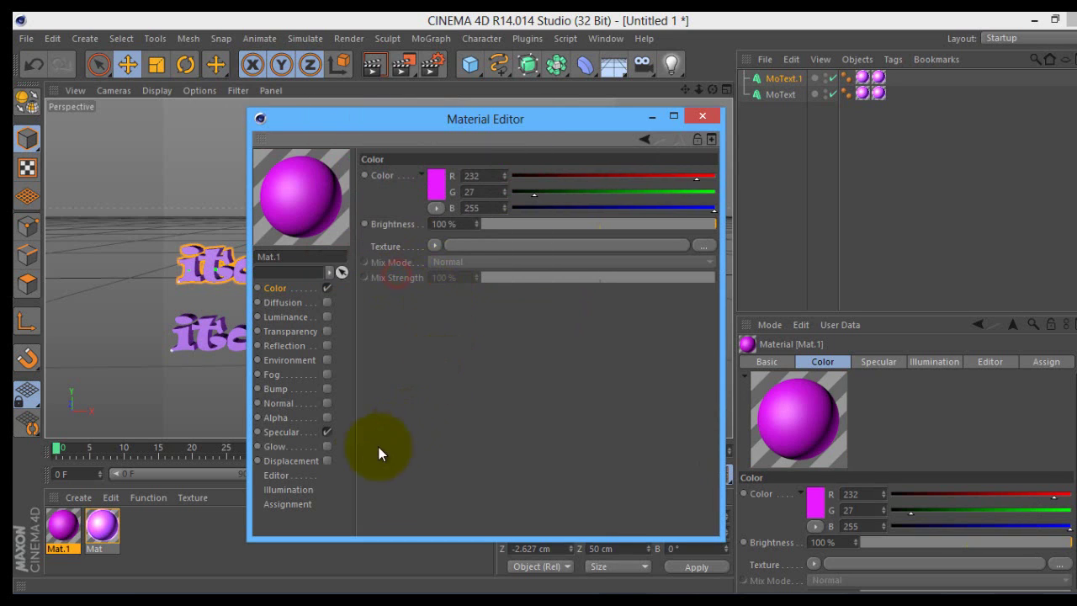
click(326, 445)
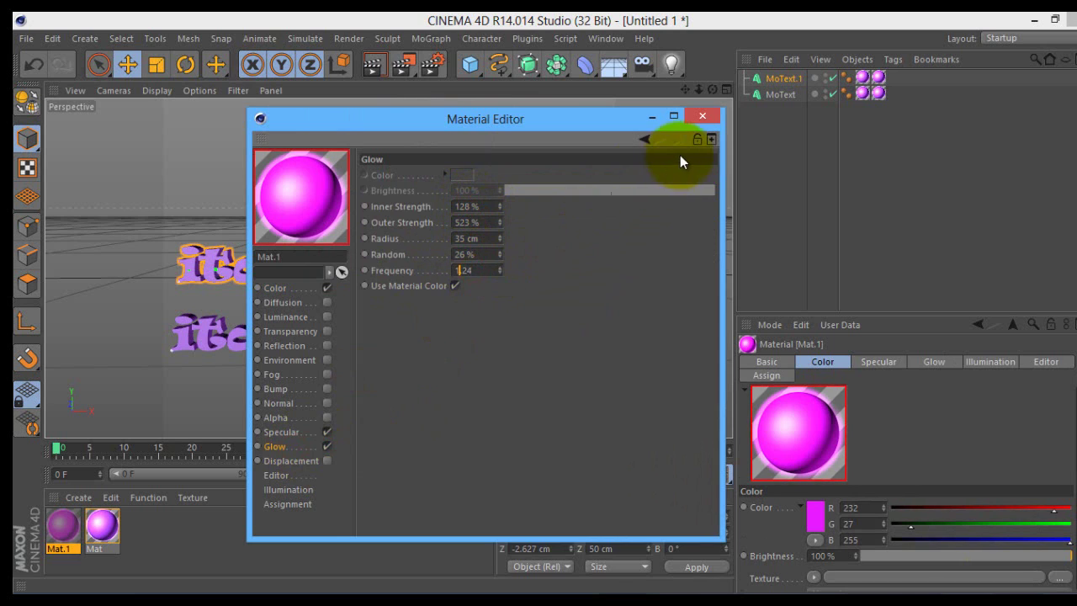
click(702, 115)
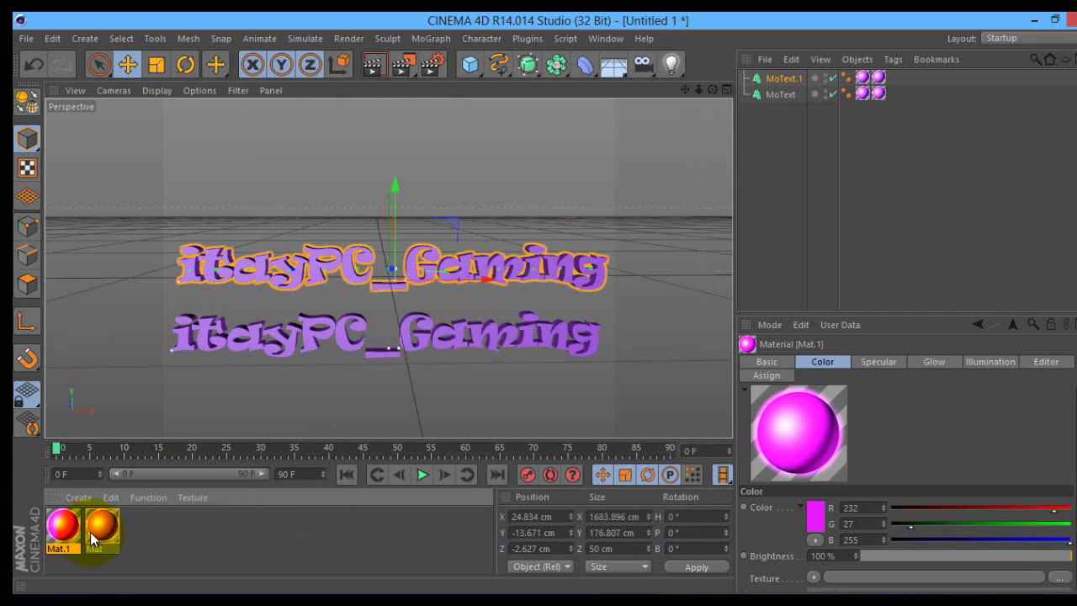
Step: Drag the magenta Mat.1 material onto the upper MoText.1
click(64, 529)
click(100, 535)
click(72, 529)
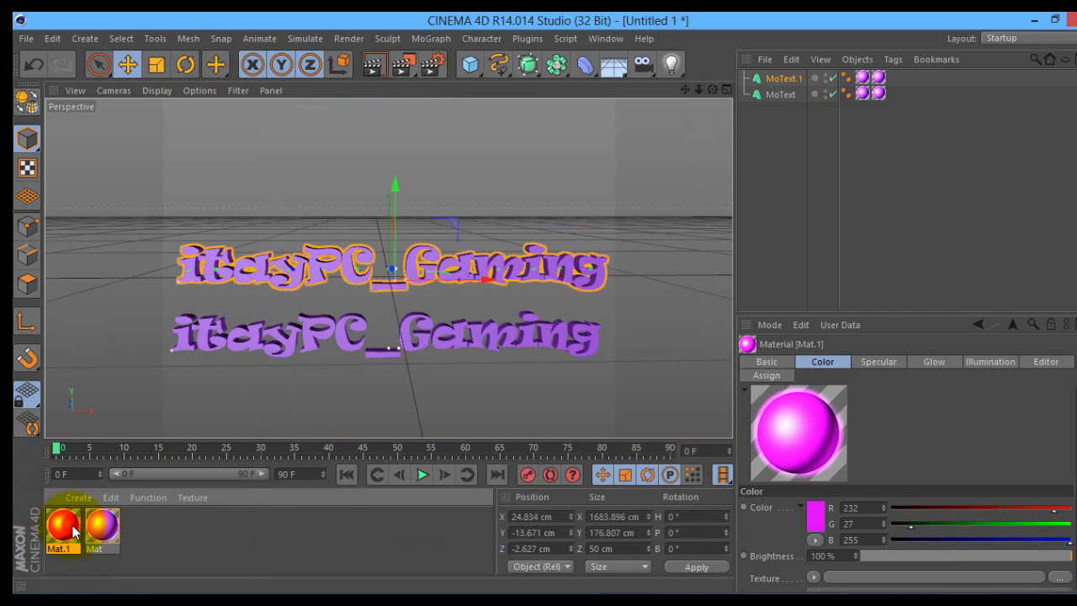
drag(70, 527, 268, 271)
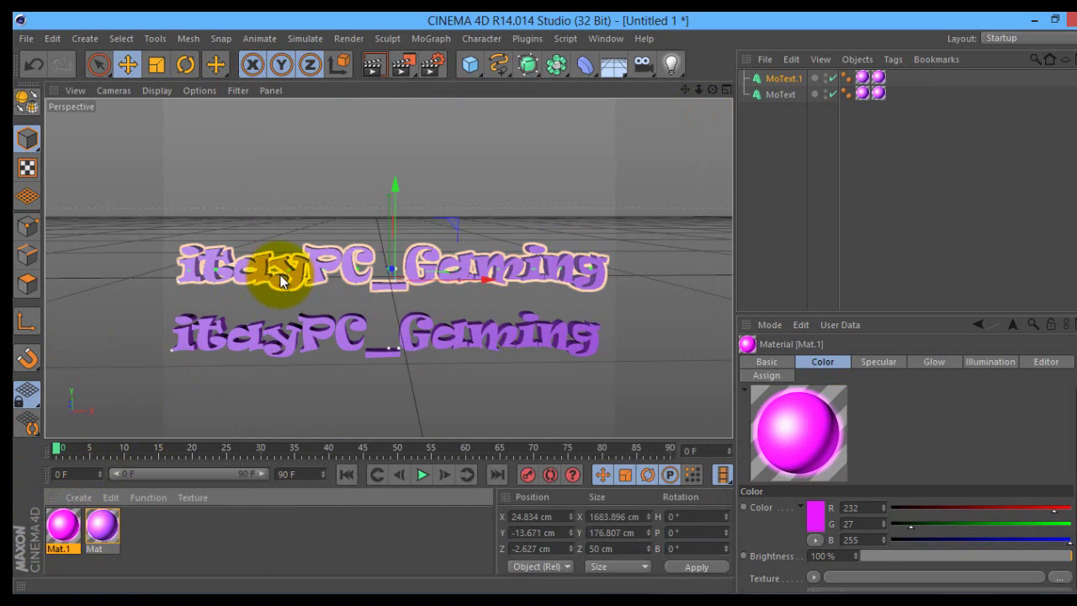
Step: Move the lower original MoText up to Y -19.893 cm so it overlaps the copy
click(266, 339)
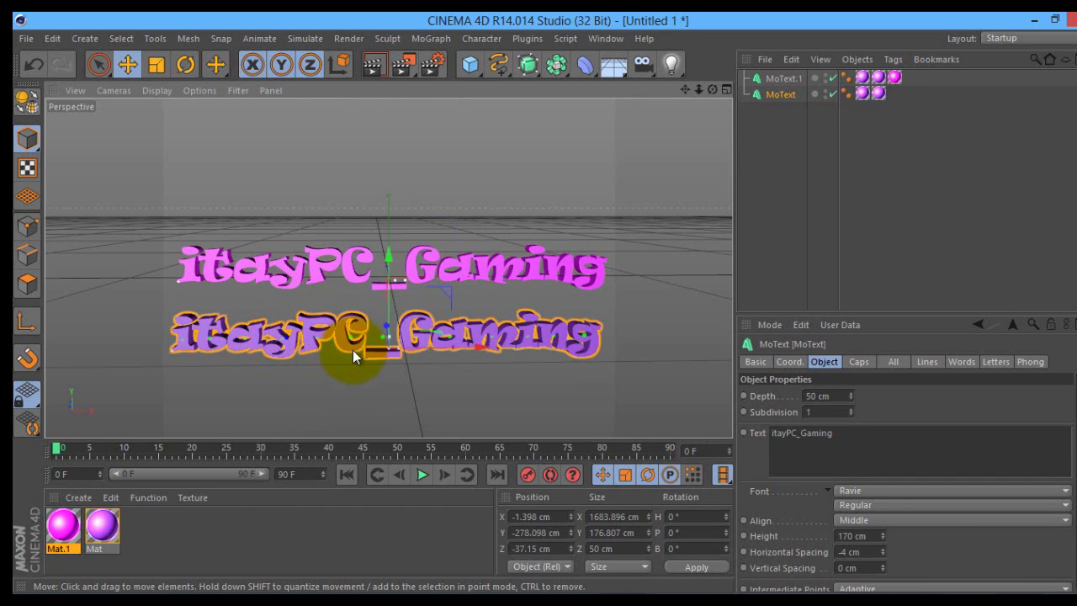
click(284, 268)
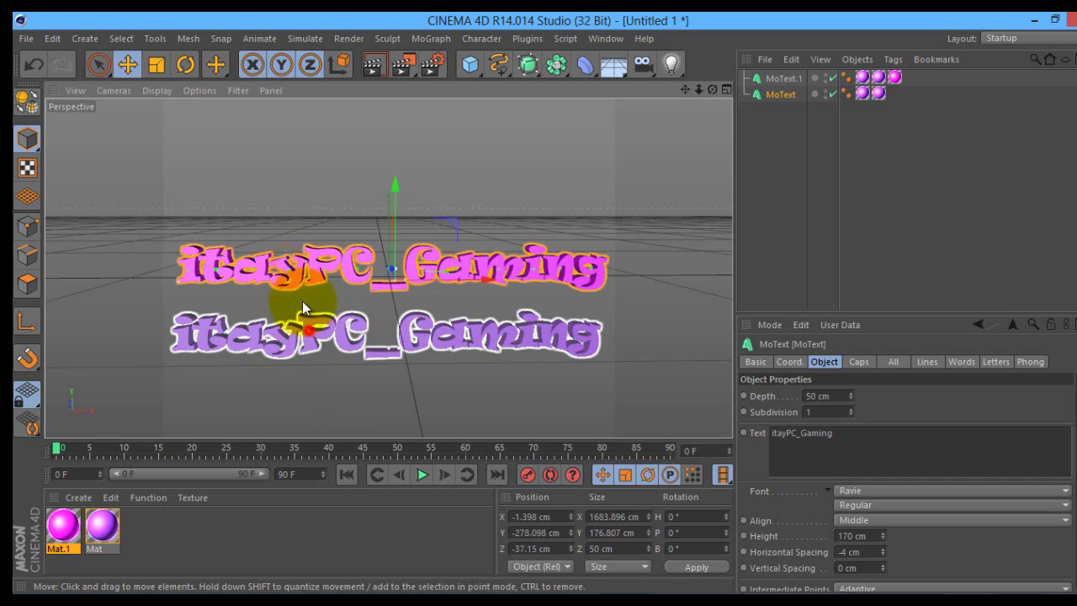
click(302, 308)
click(285, 267)
click(304, 335)
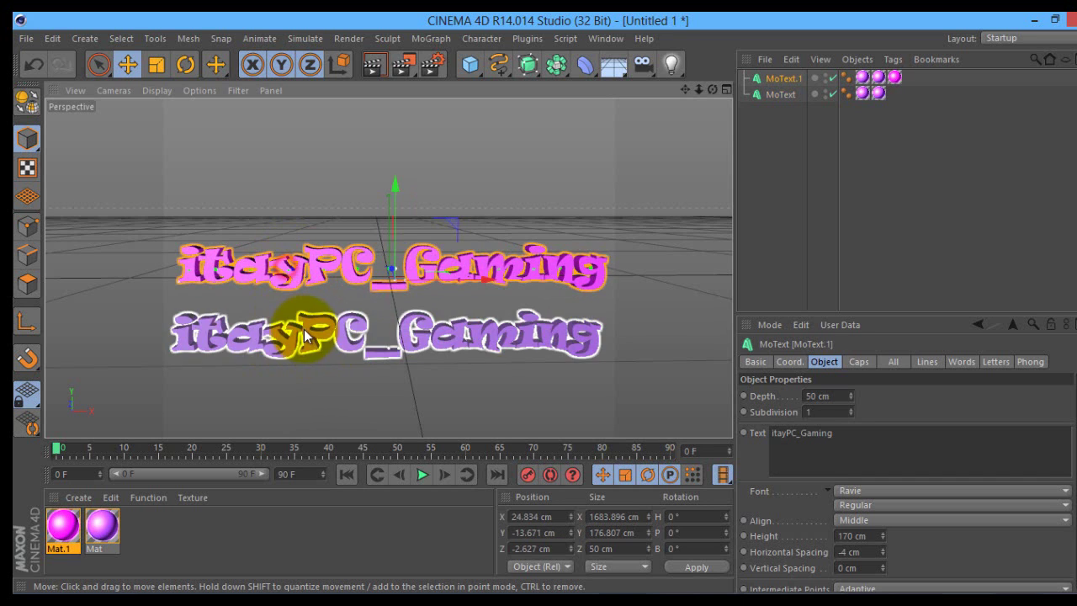
click(317, 352)
drag(315, 341, 322, 274)
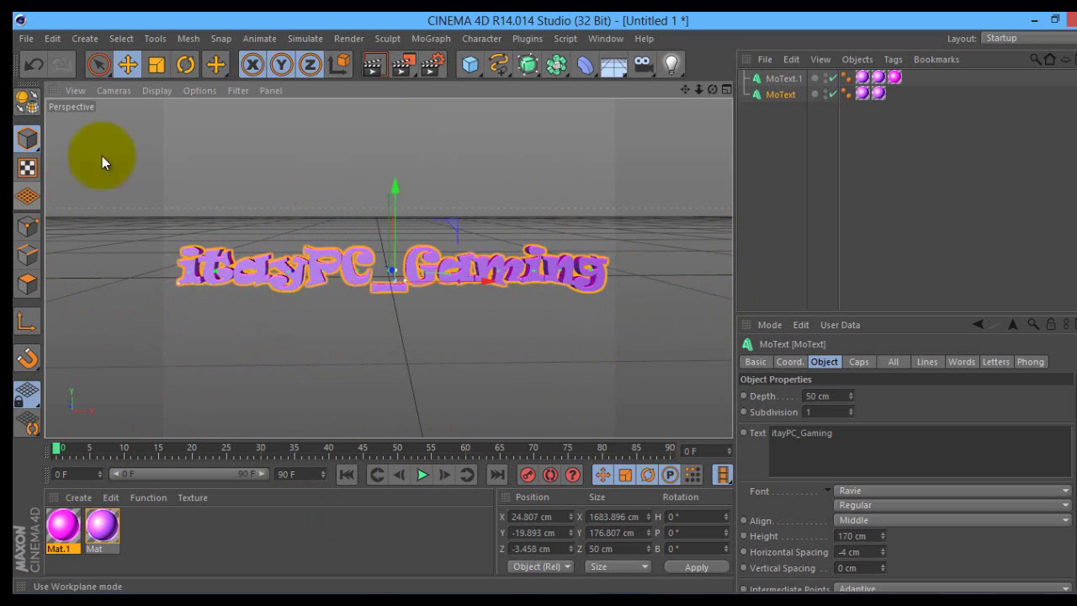
click(395, 67)
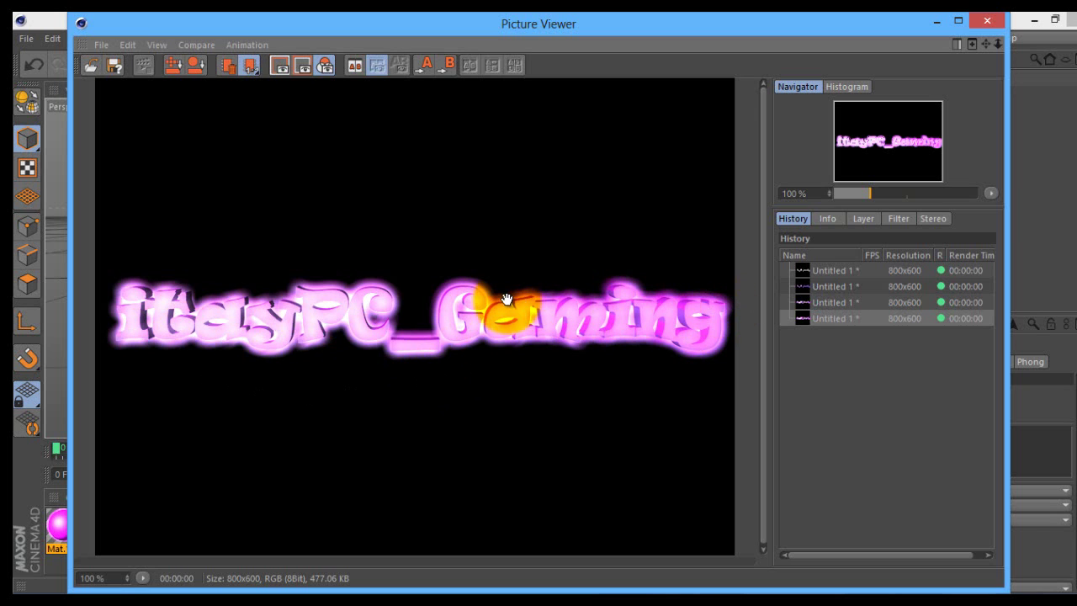
click(987, 20)
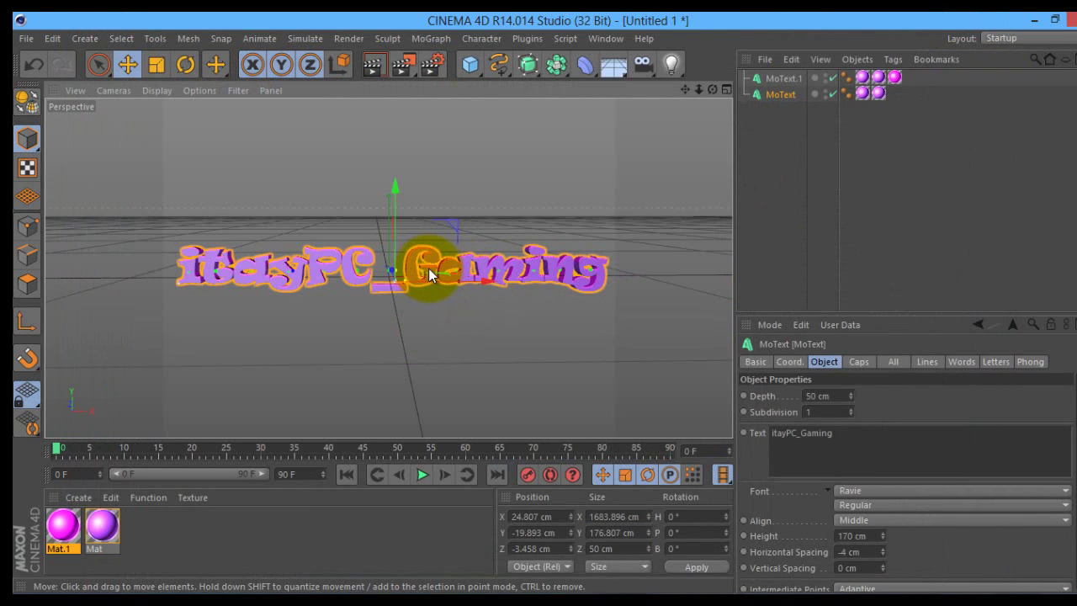
Step: Shift the purple MoText to X 31.014, Y -35.447 cm, checking with renders
drag(422, 267, 424, 269)
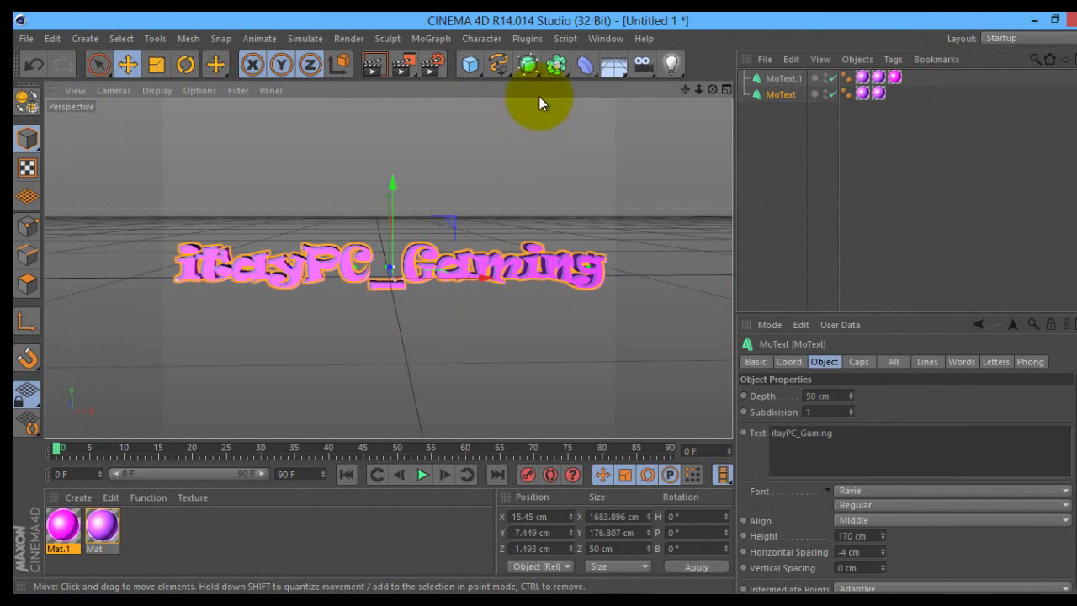
click(409, 65)
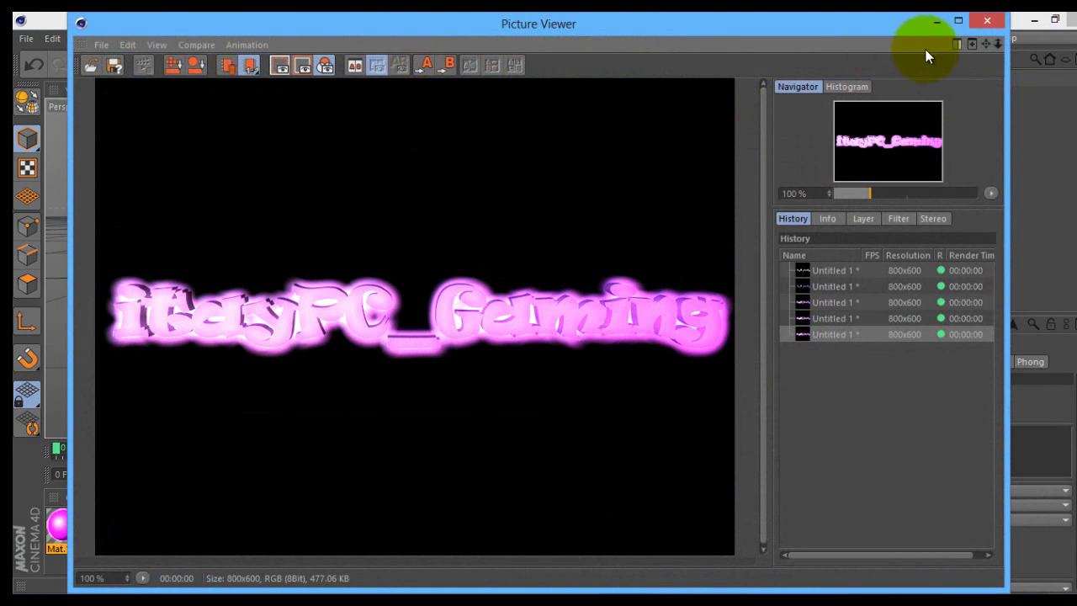
click(986, 21)
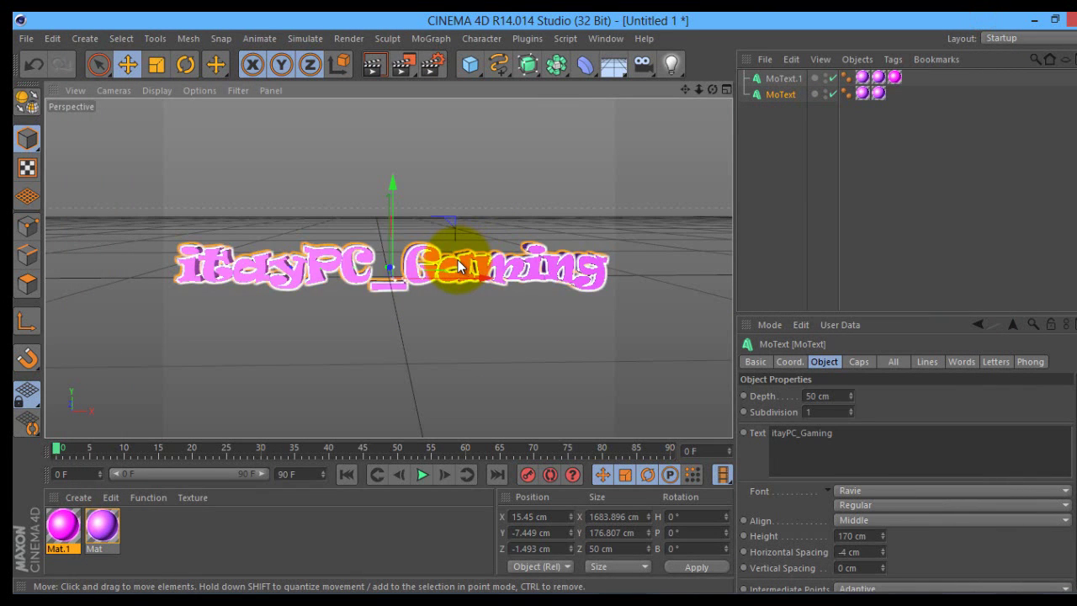
drag(457, 260, 462, 269)
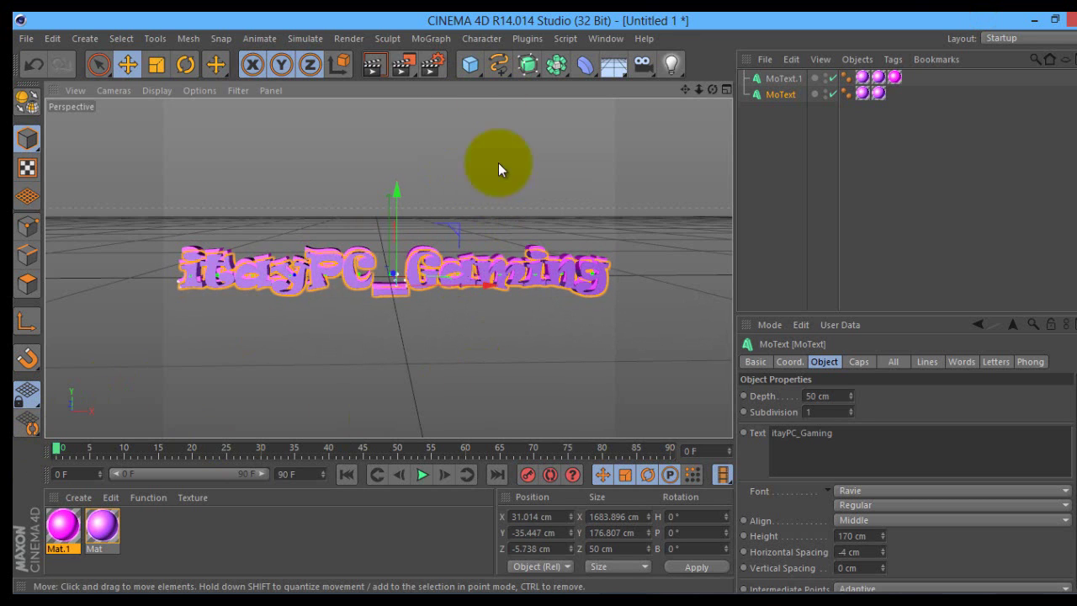
click(400, 70)
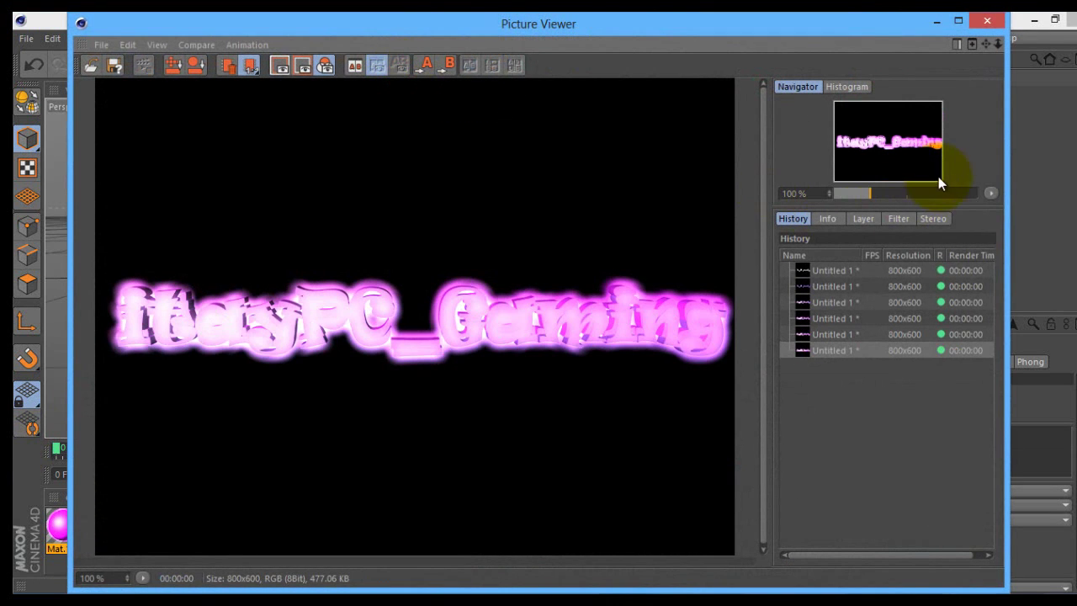
click(981, 24)
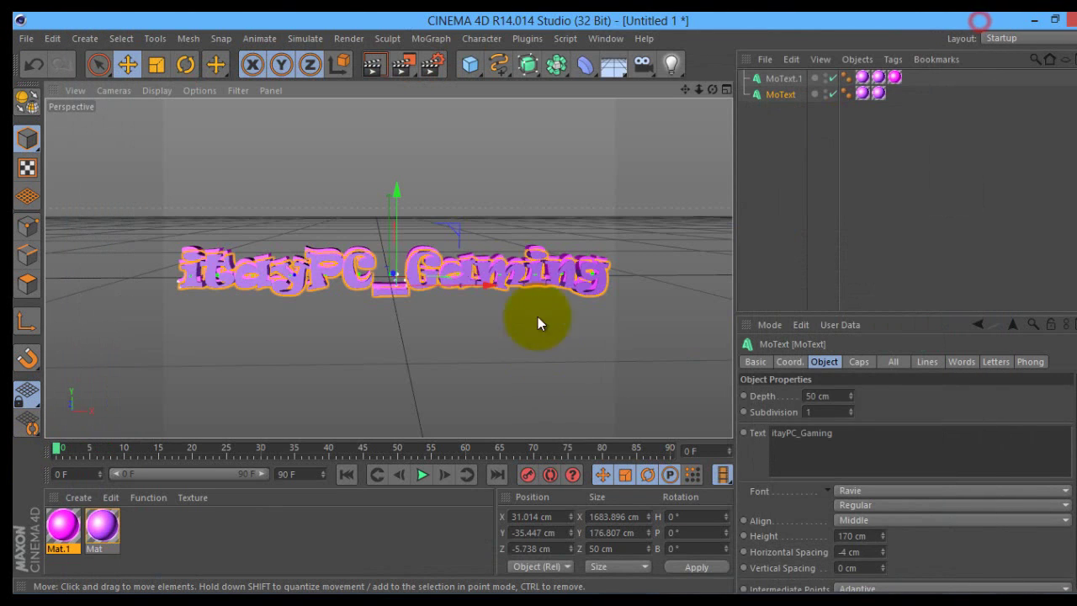
Step: Nudge the purple MoText to X 21.657, Y -23.003 cm, rendering after each adjustment
drag(470, 281, 465, 272)
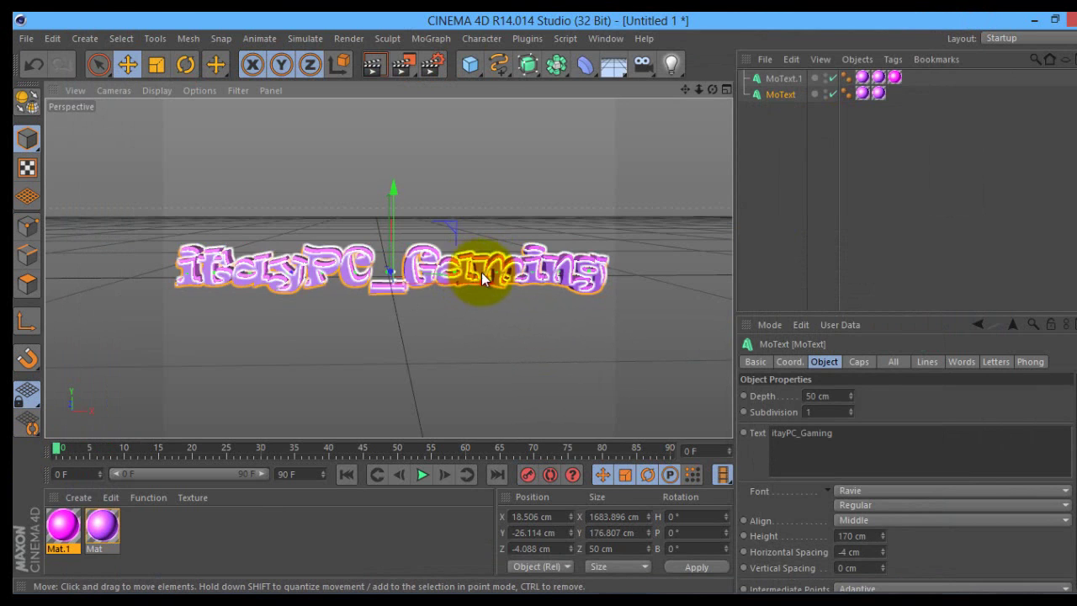
click(404, 64)
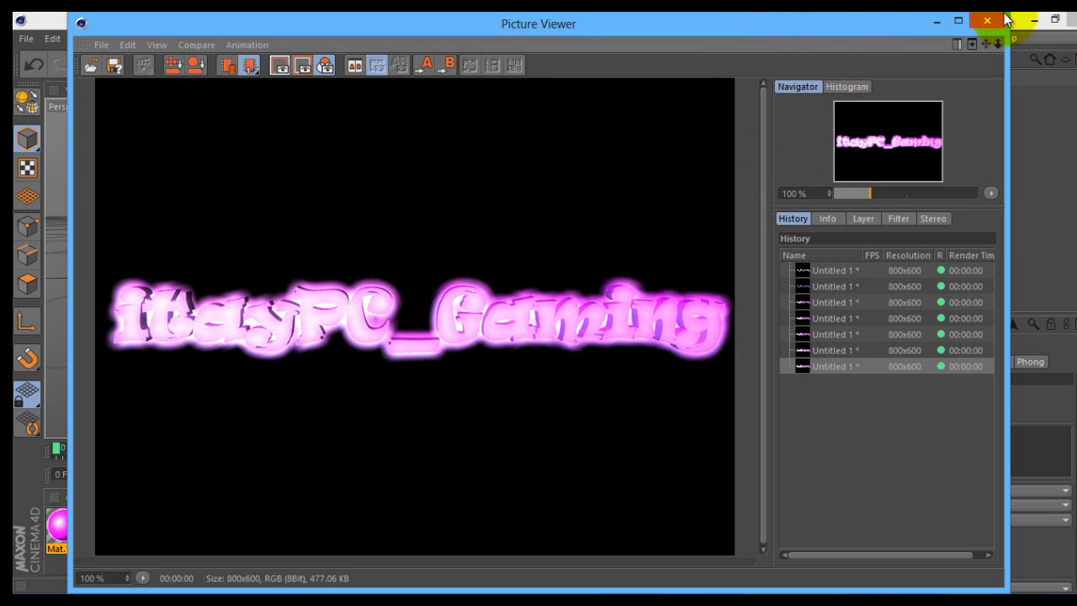
click(936, 22)
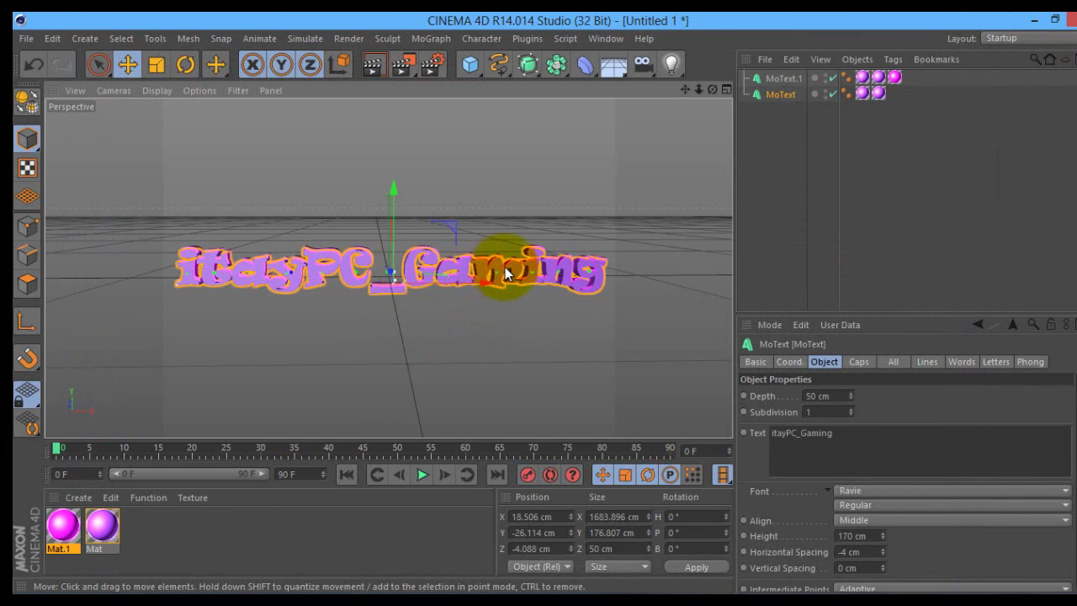
drag(505, 274, 509, 273)
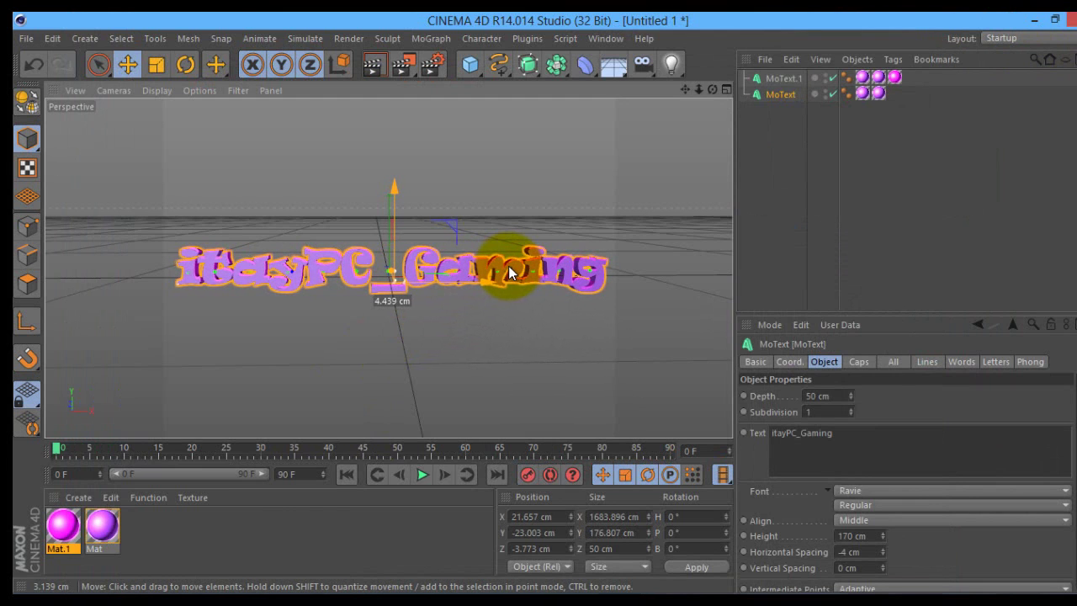
click(407, 73)
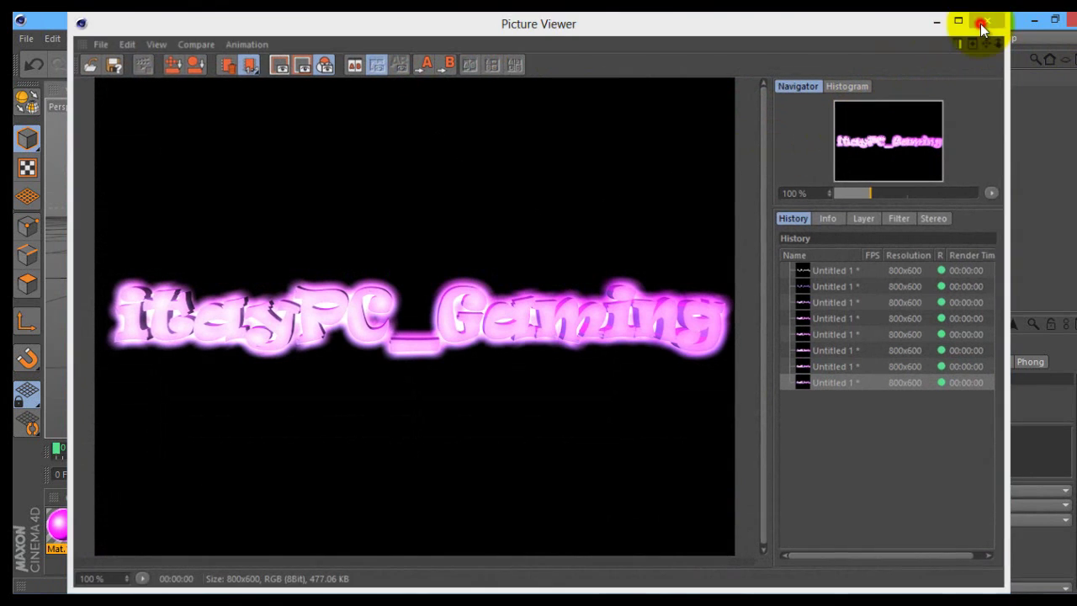
click(982, 21)
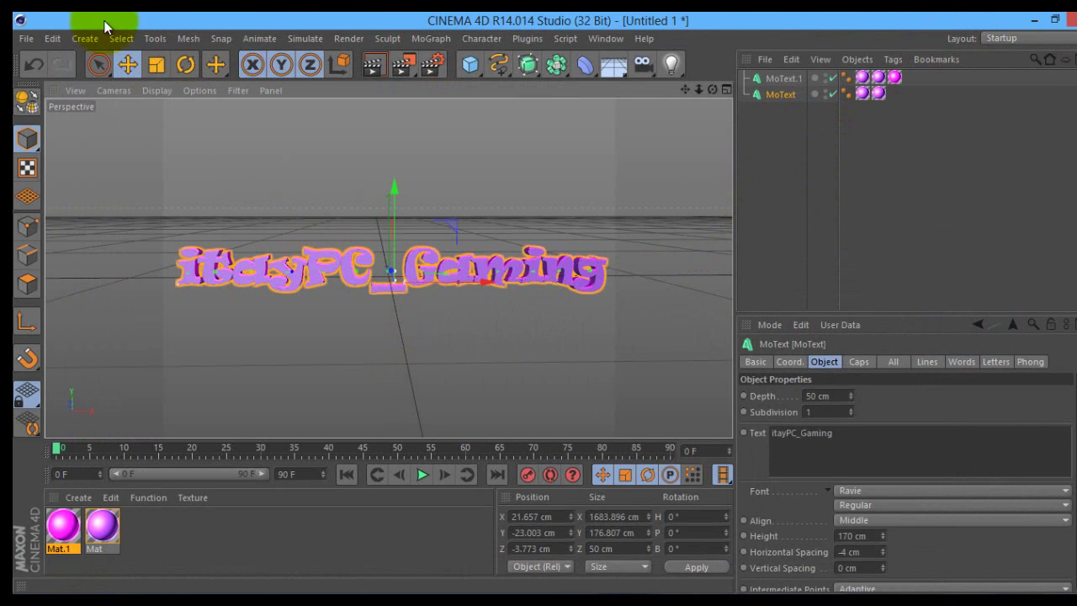
Step: Tilt the text slightly with the Rotate tool and render the result in Picture Viewer
click(242, 91)
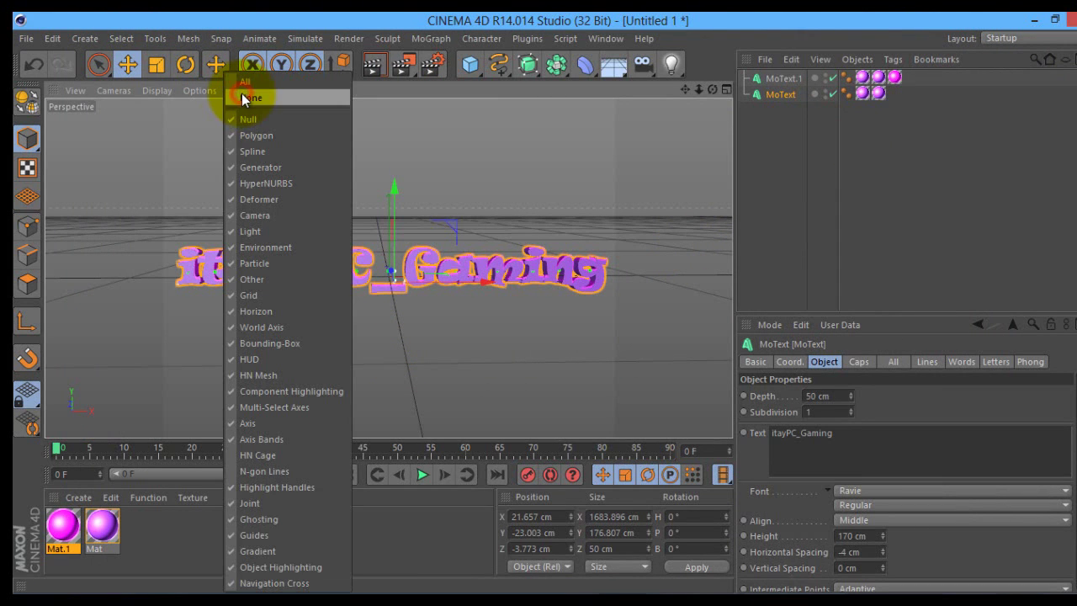
click(106, 558)
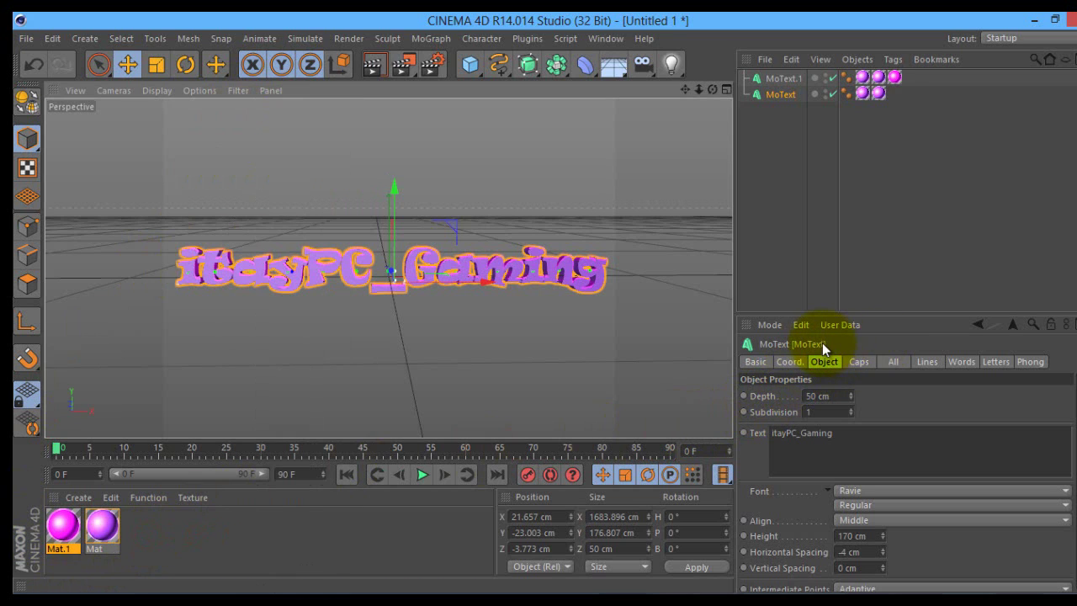
click(185, 64)
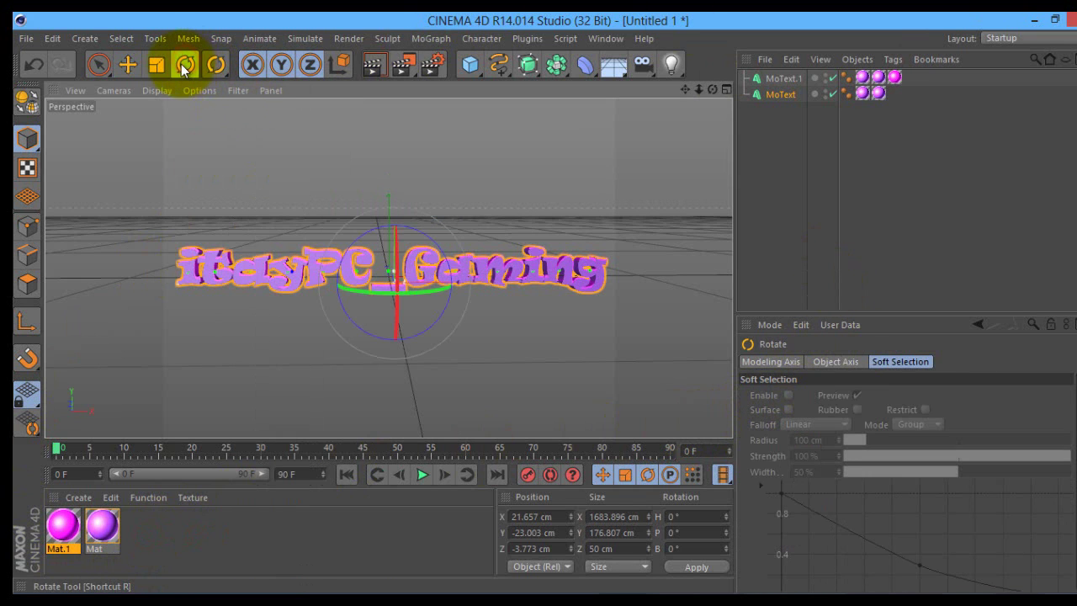
mouse_move(480, 274)
mouse_down()
mouse_move(454, 236)
mouse_move(460, 250)
mouse_move(485, 185)
mouse_up()
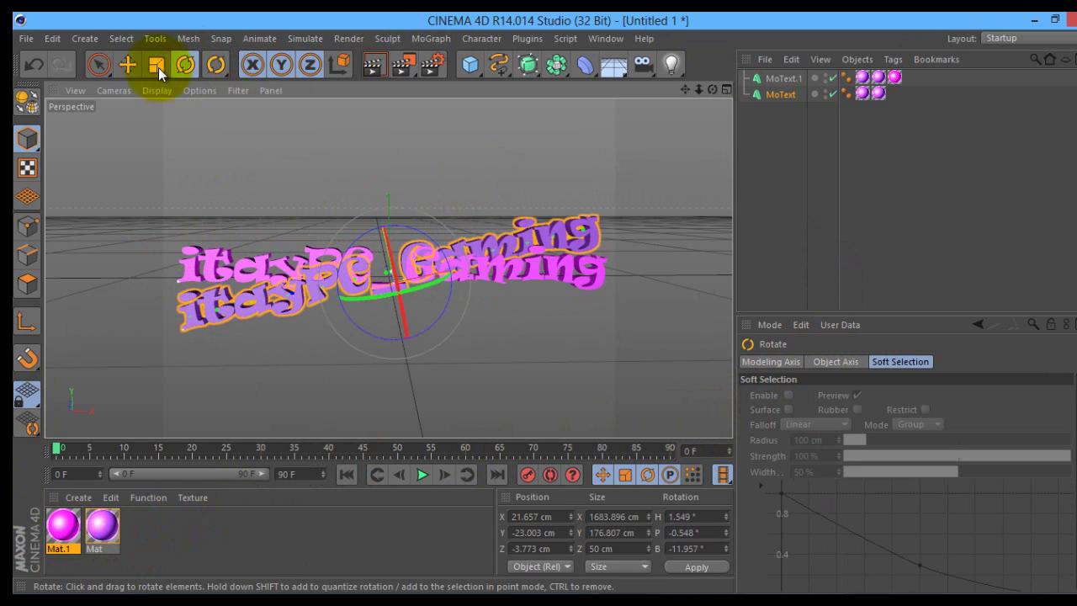
click(128, 64)
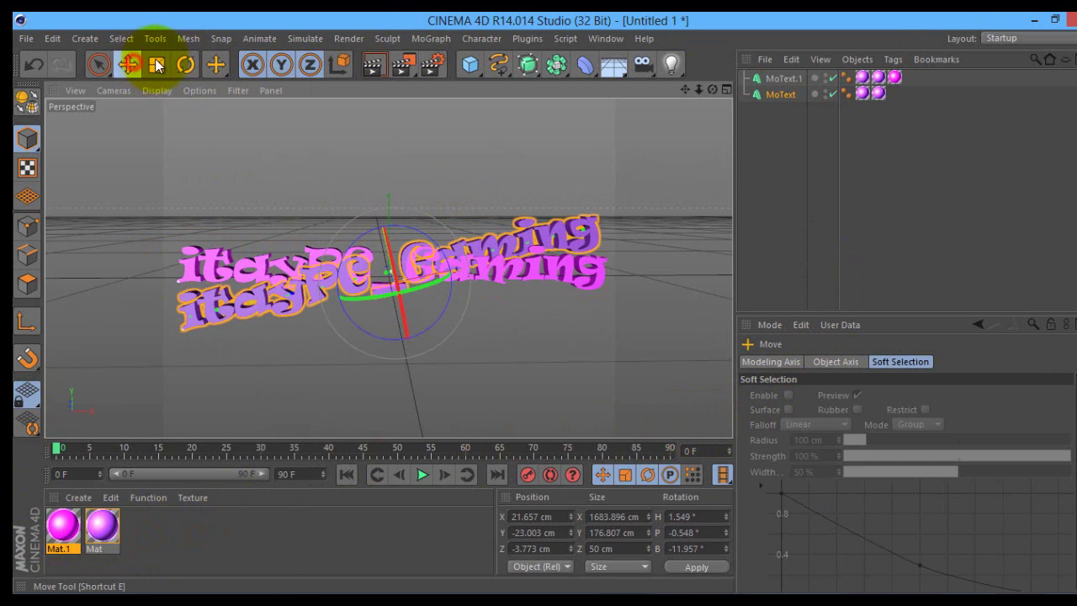
click(402, 66)
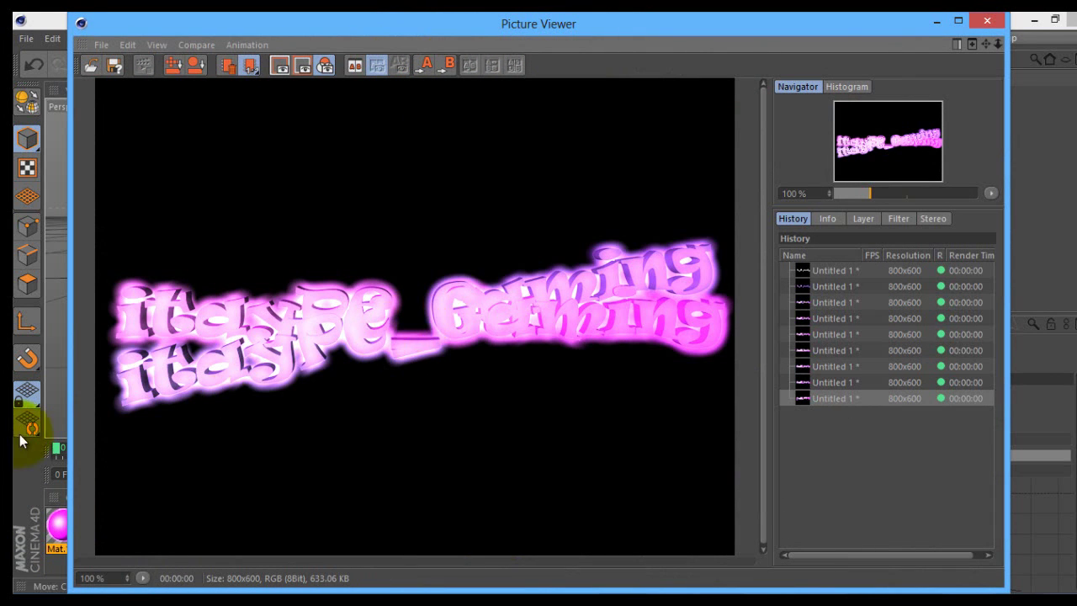
click(936, 19)
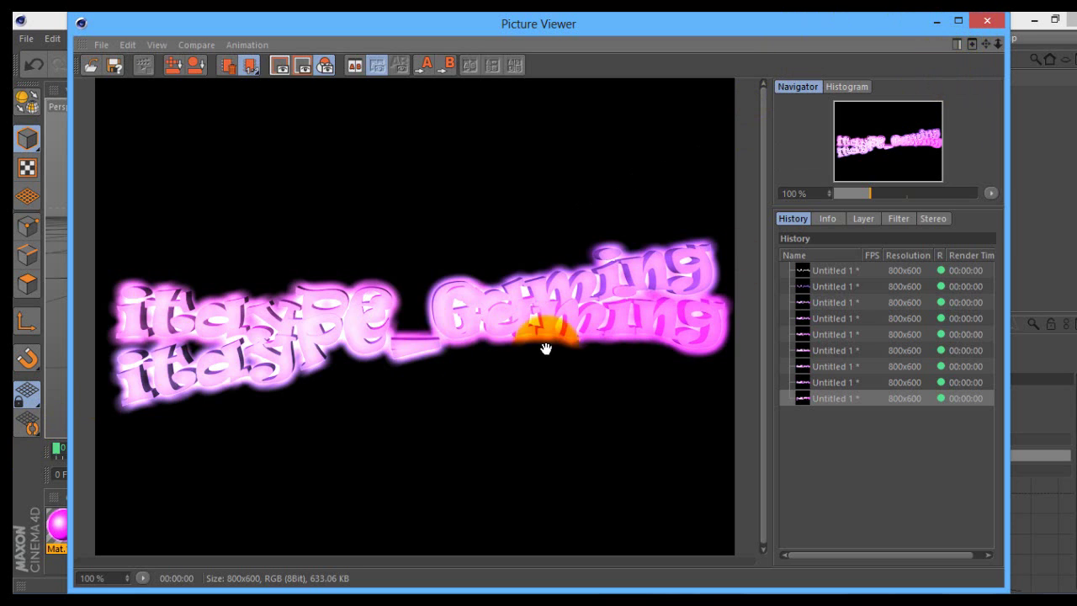
click(985, 20)
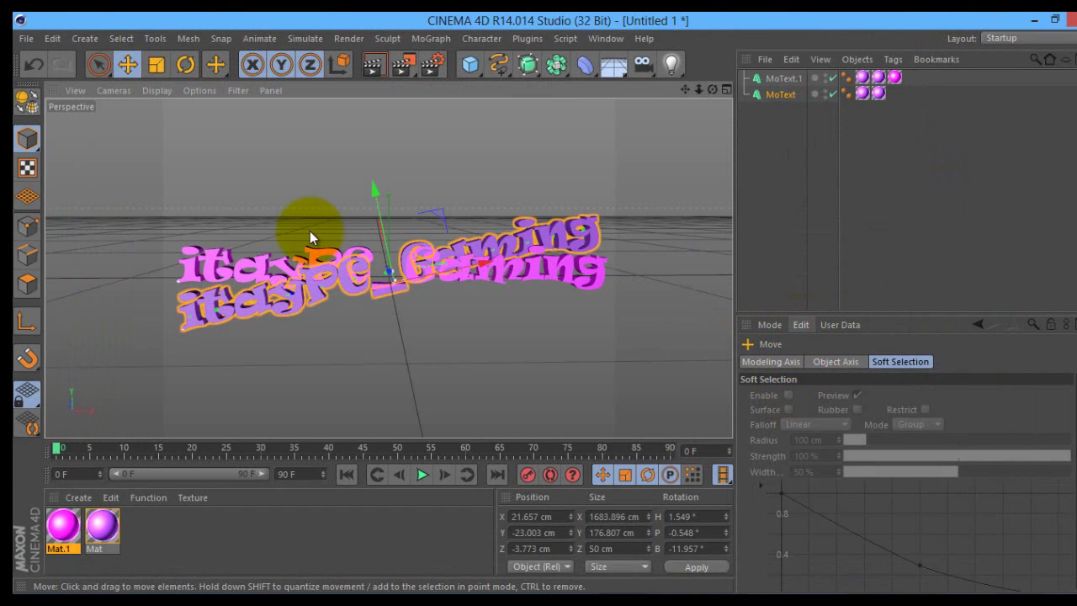
Step: Level the tilted purple MoText back out with the Rotate tool
click(565, 227)
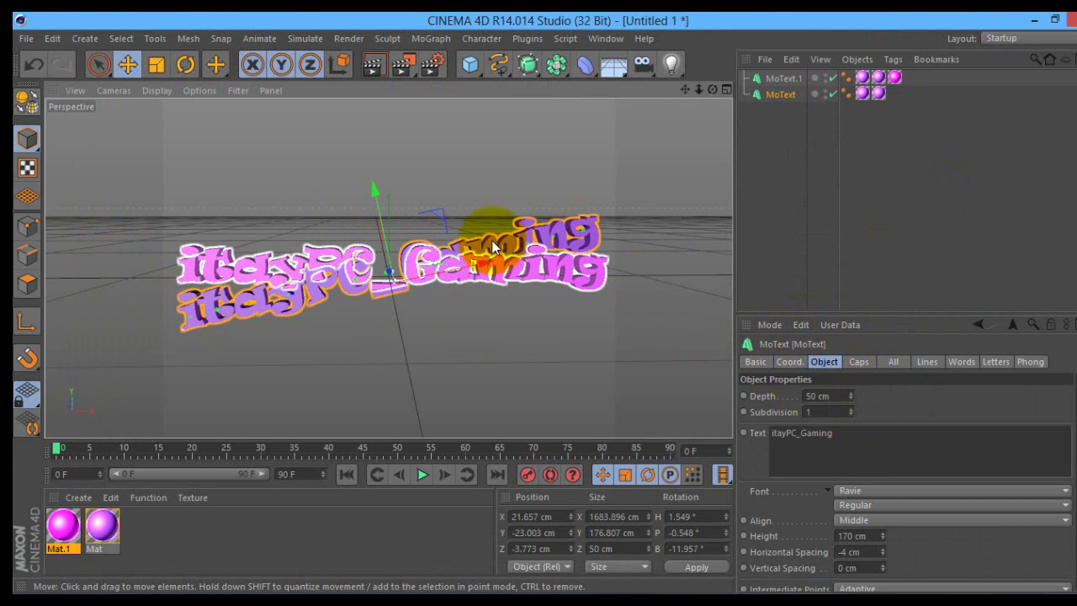
click(185, 65)
mouse_move(503, 218)
mouse_down()
mouse_move(443, 239)
mouse_move(457, 246)
mouse_up()
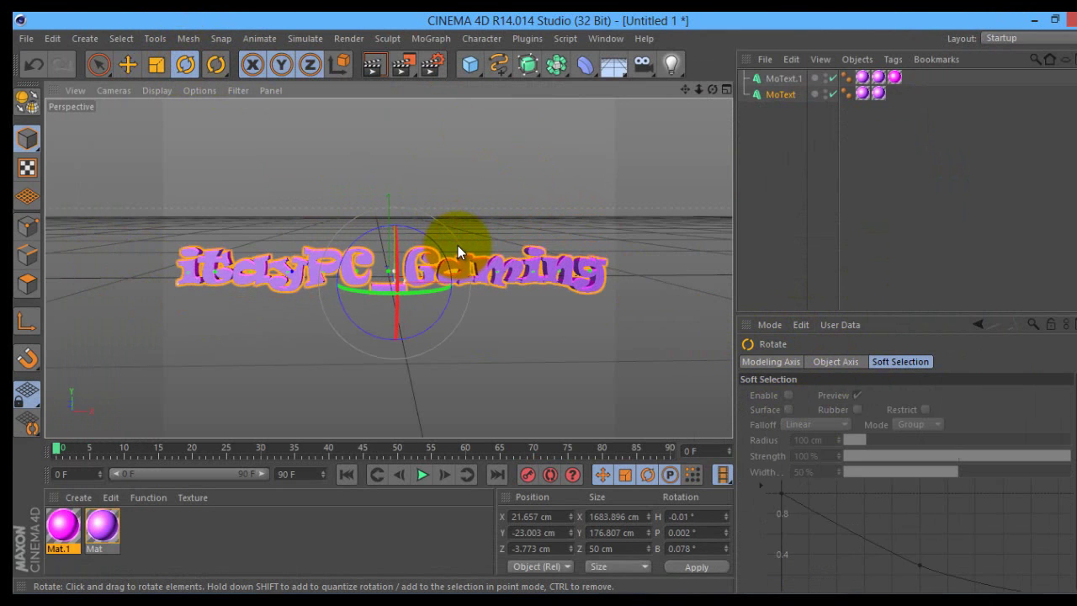
Step: Stack the texts vertically, pink copy above and purple original at Y -125.664 cm
click(133, 68)
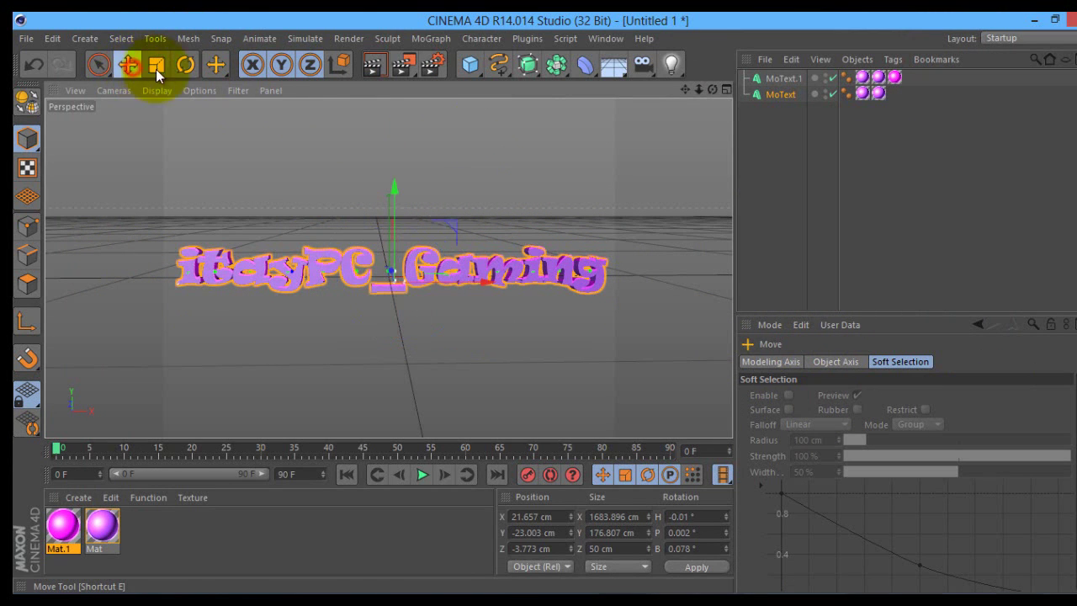
click(471, 271)
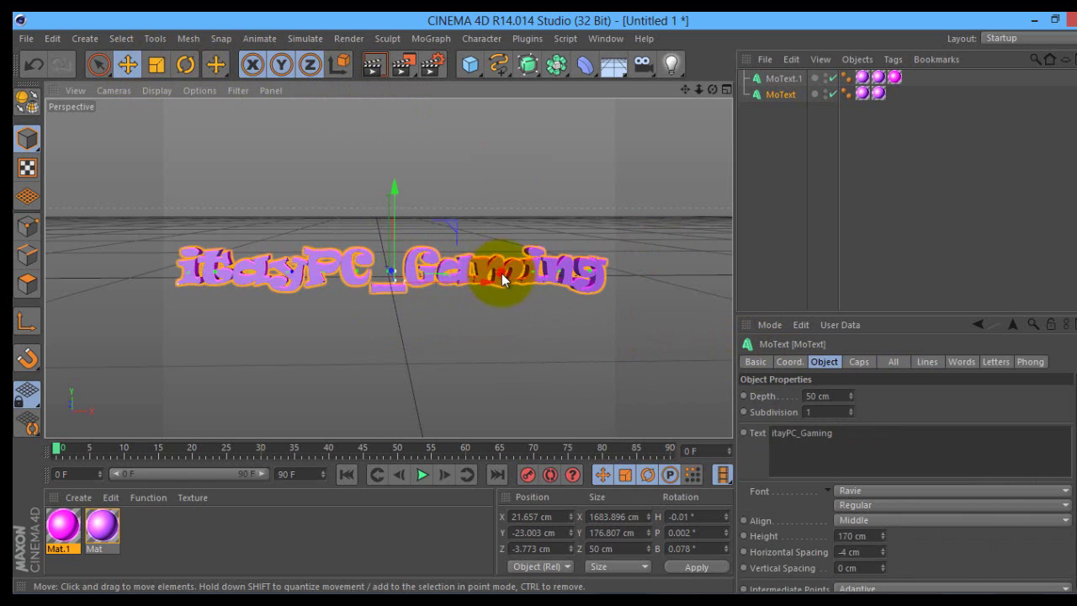
mouse_move(501, 274)
mouse_down()
mouse_move(492, 325)
mouse_move(486, 180)
mouse_up()
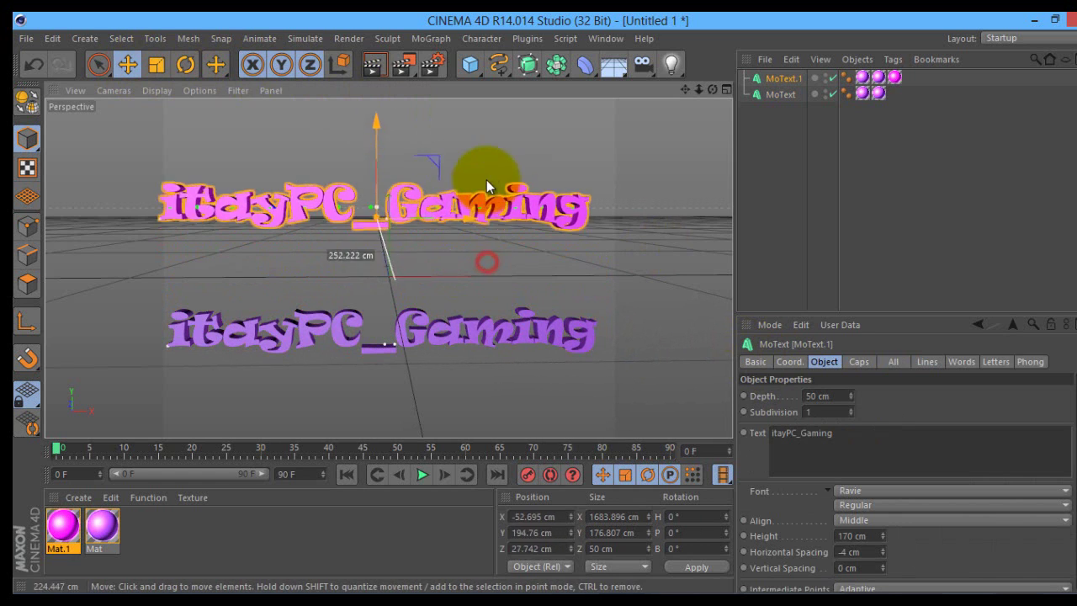
drag(466, 316, 470, 291)
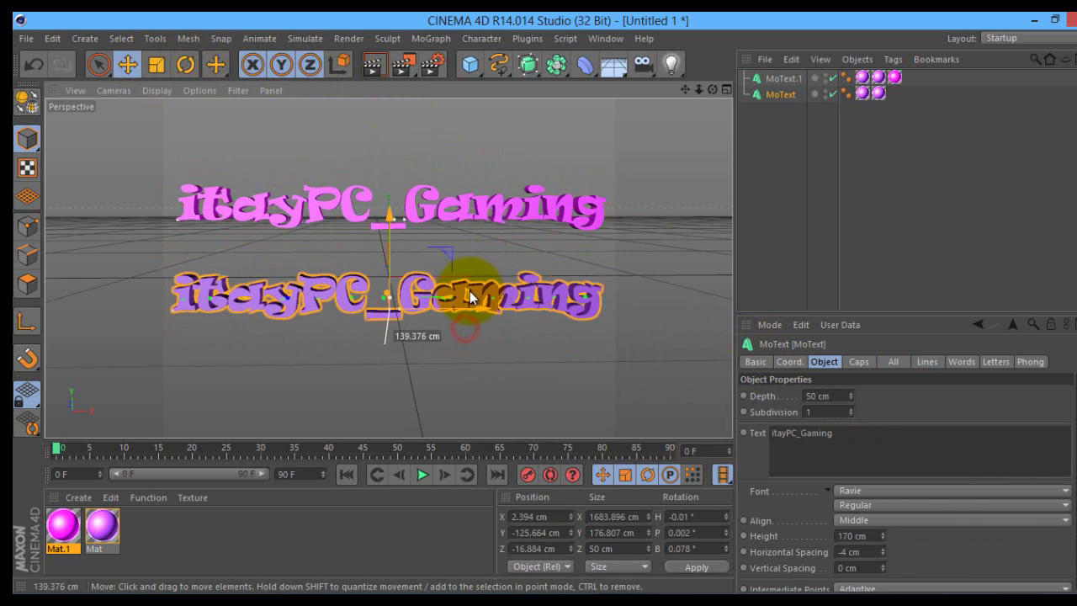
Step: Give the purple text a 5 cm Fillet start cap, enter 61 steps, and render
click(858, 364)
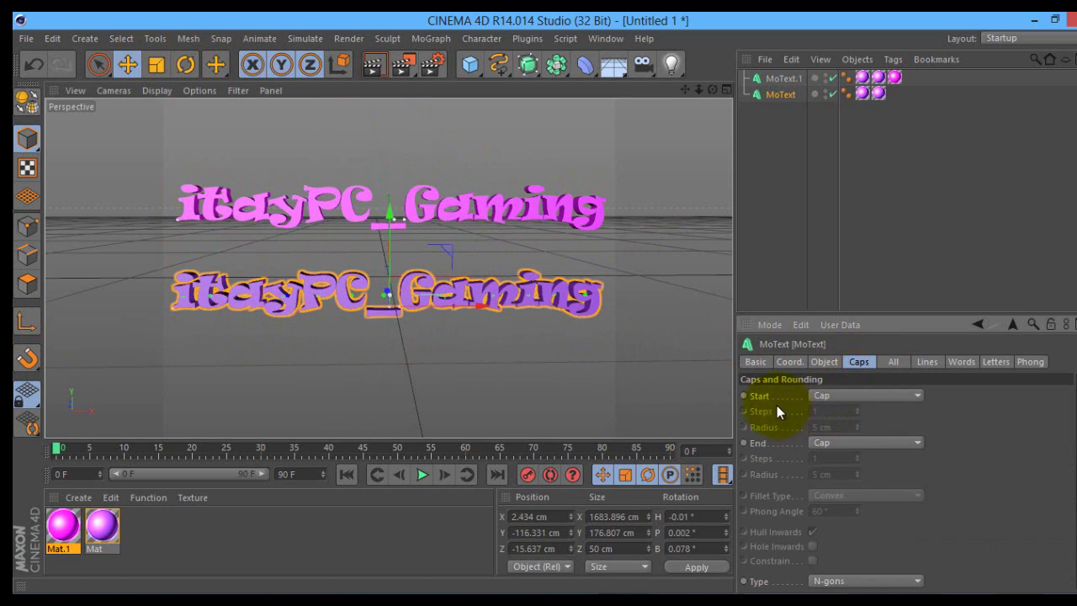
click(843, 393)
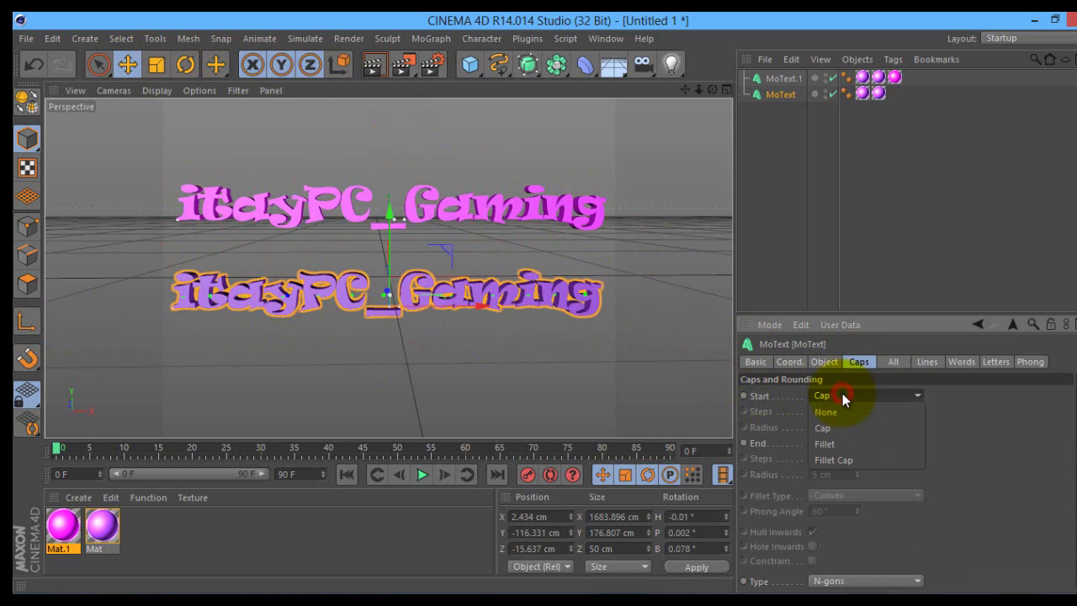
click(829, 444)
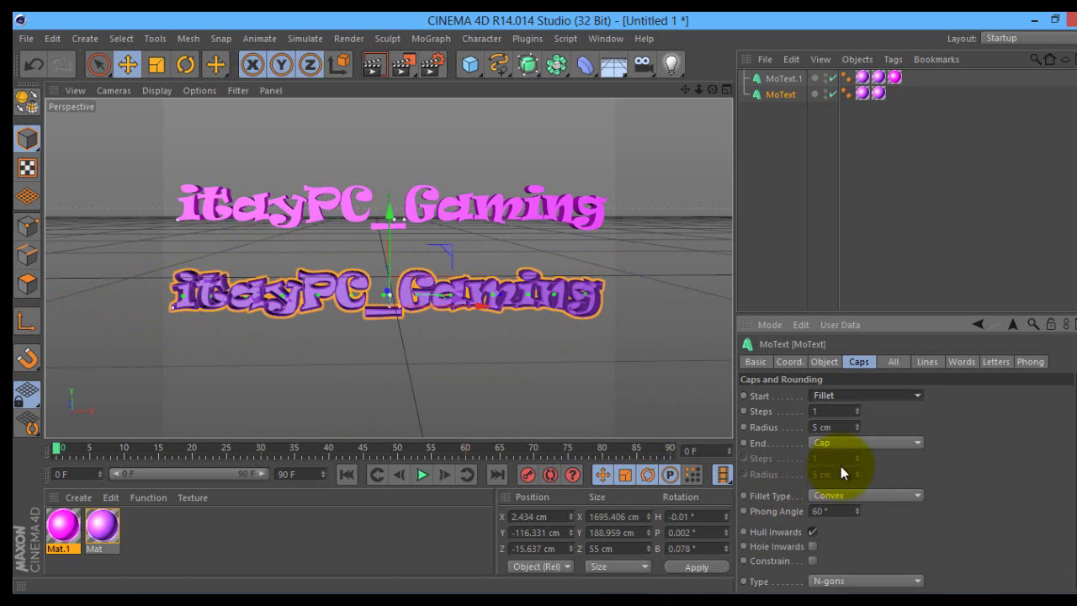
click(826, 412)
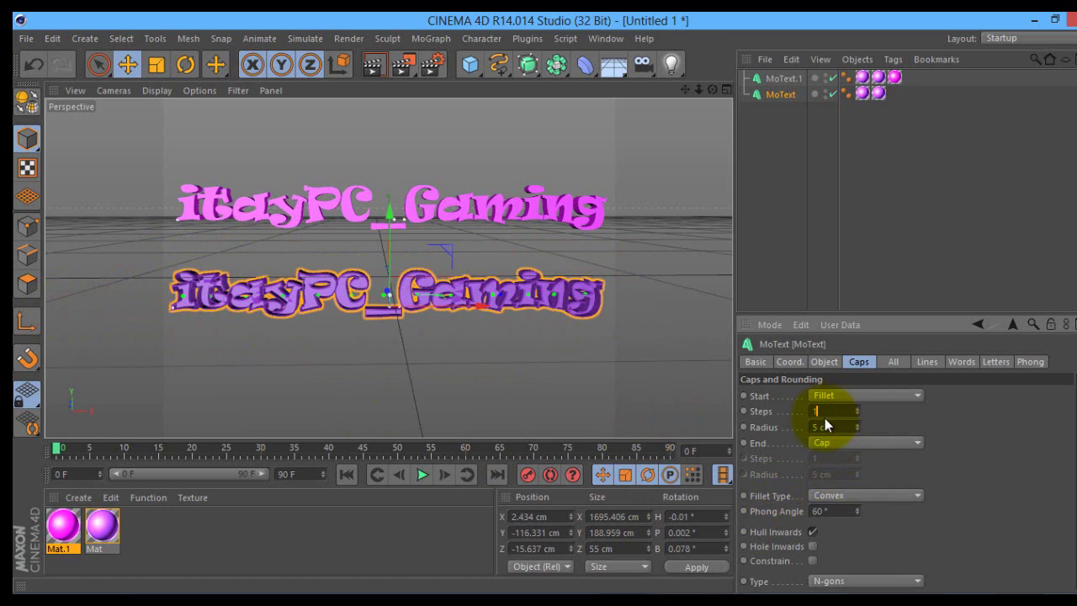
text(6)
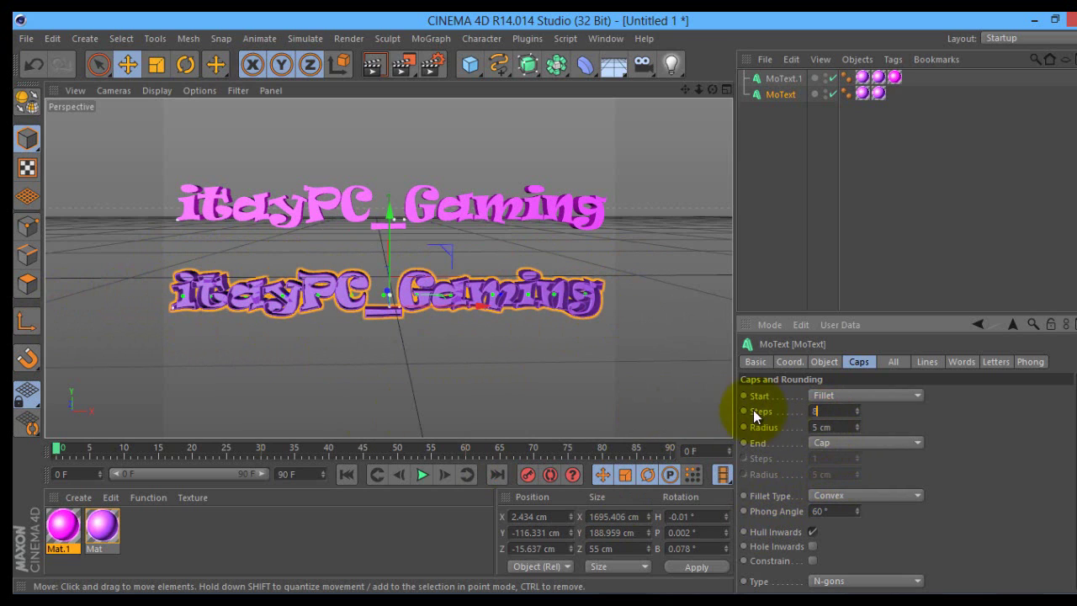
text(1)
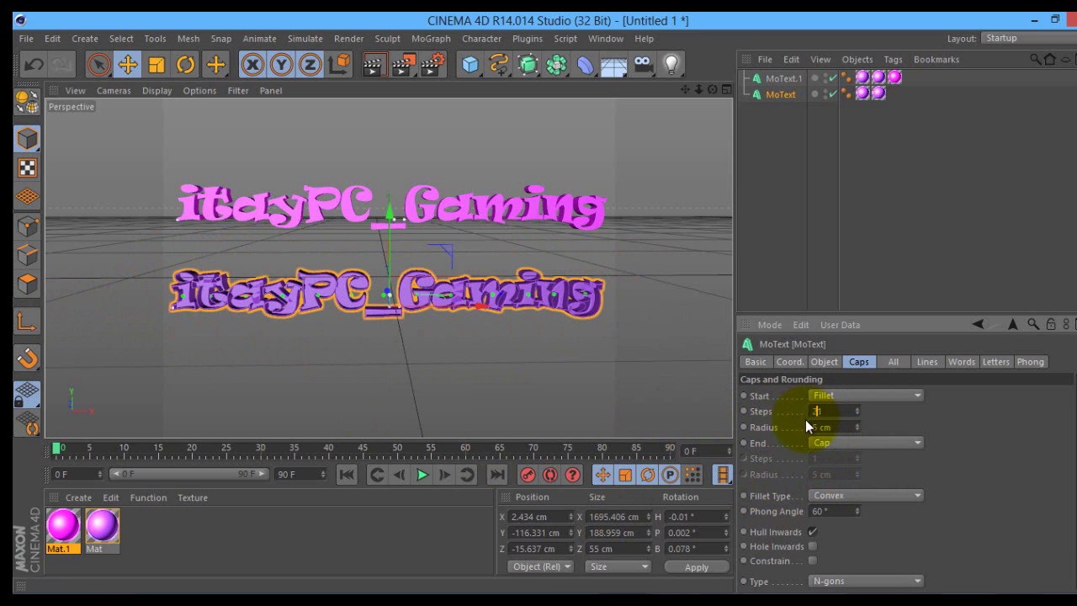
click(402, 64)
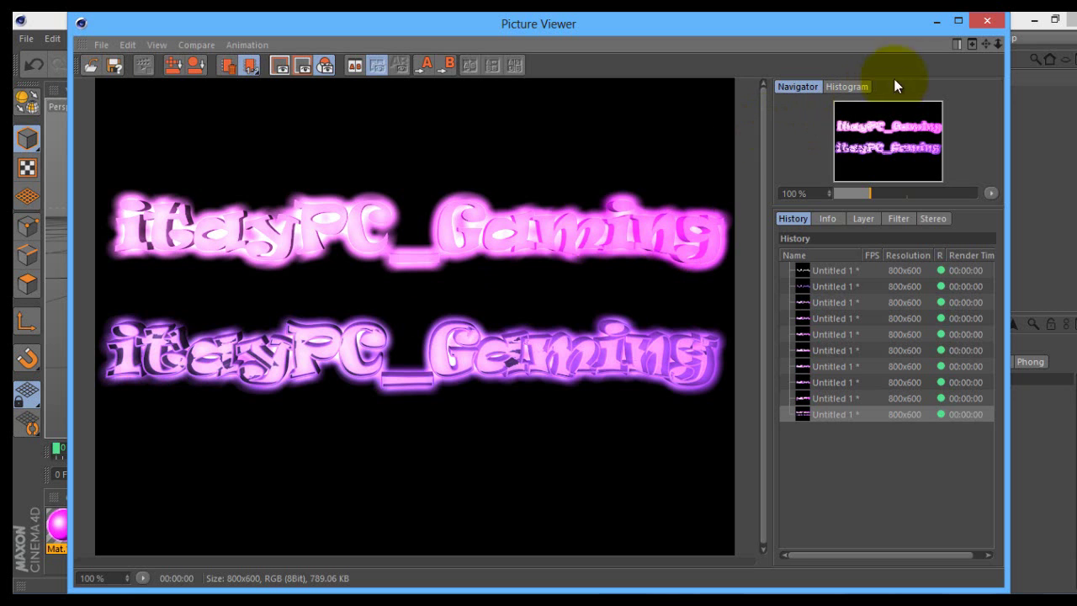
Step: Enlarge the purple text's start fillet radius to 16 cm and re-render
click(986, 20)
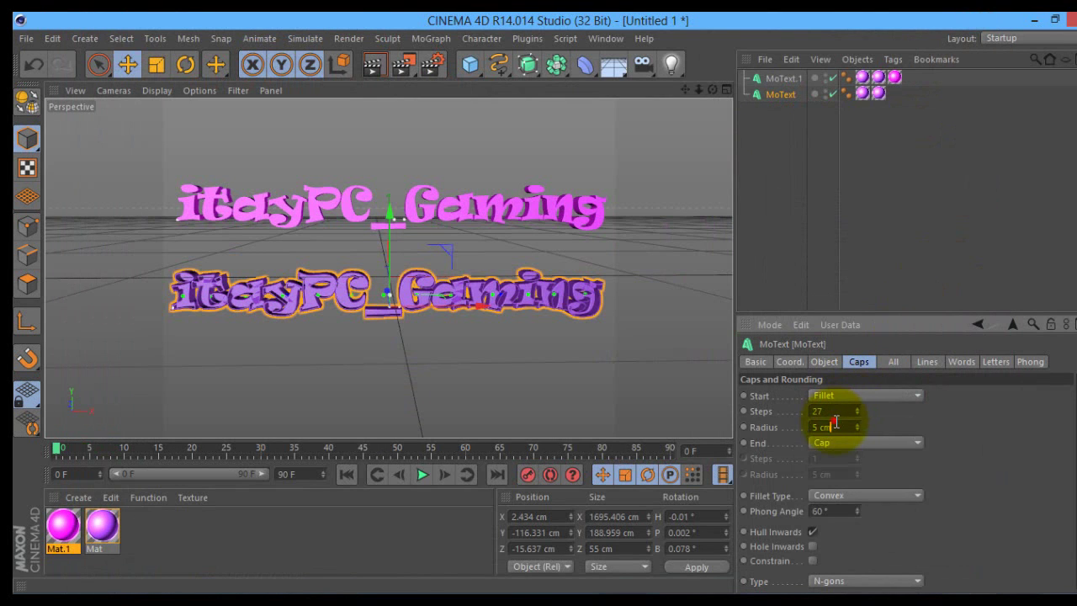
drag(835, 422, 839, 423)
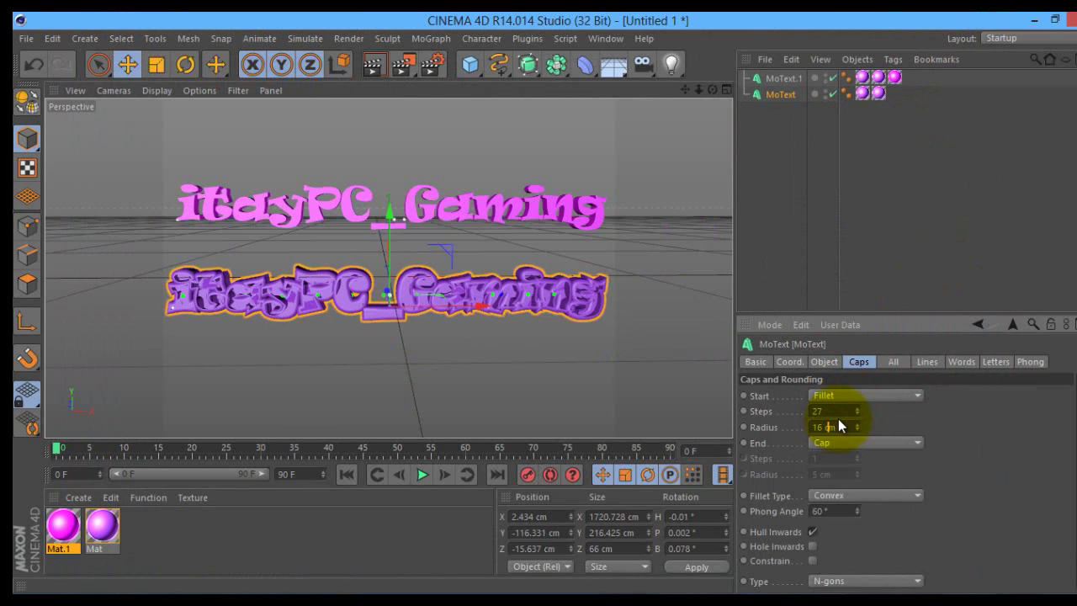
click(405, 66)
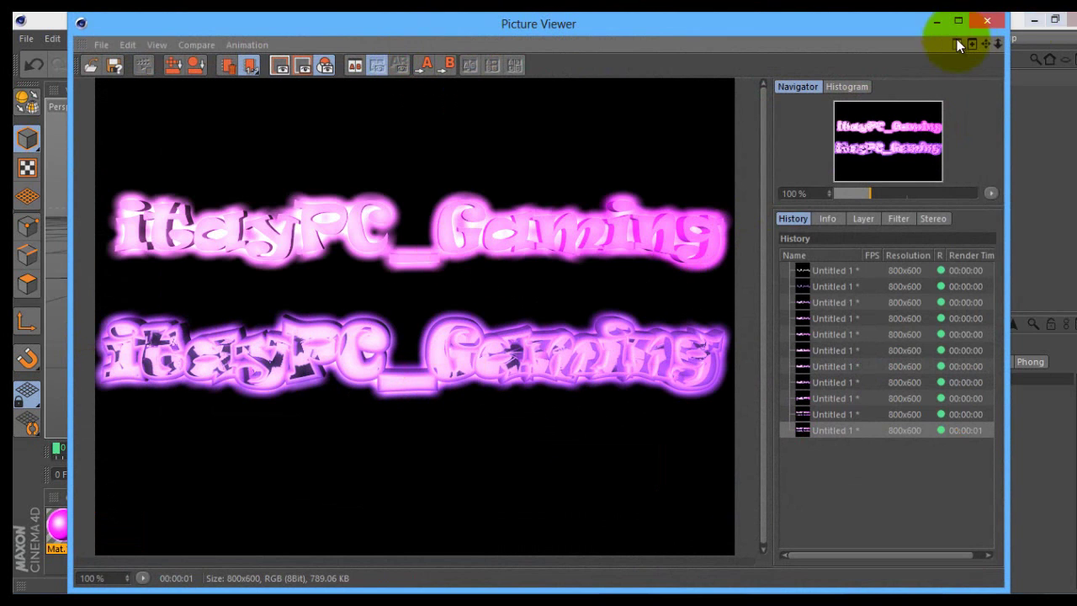
Step: Set the End cap to Fillet Cap with a 14 cm radius and render again
click(988, 21)
click(833, 453)
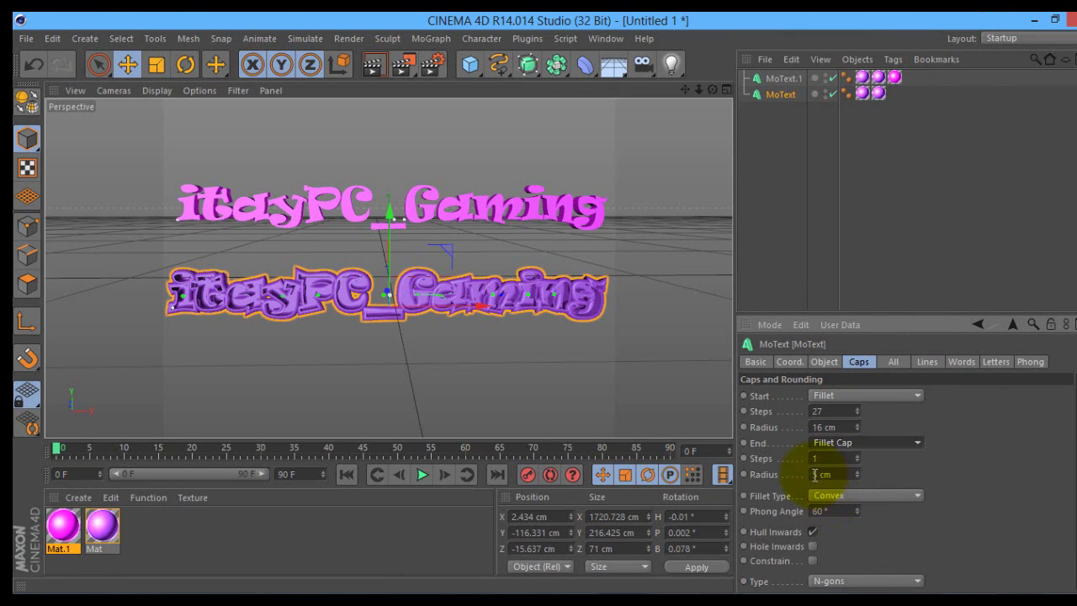
double_click(821, 474)
text(7)
key(Return)
text(14)
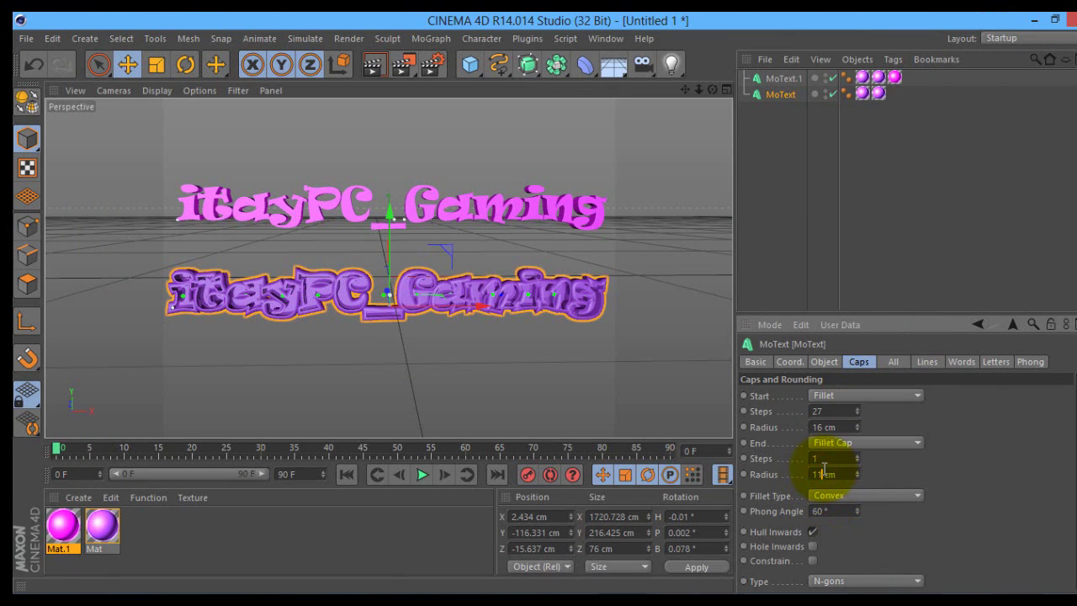
key(Return)
double_click(825, 459)
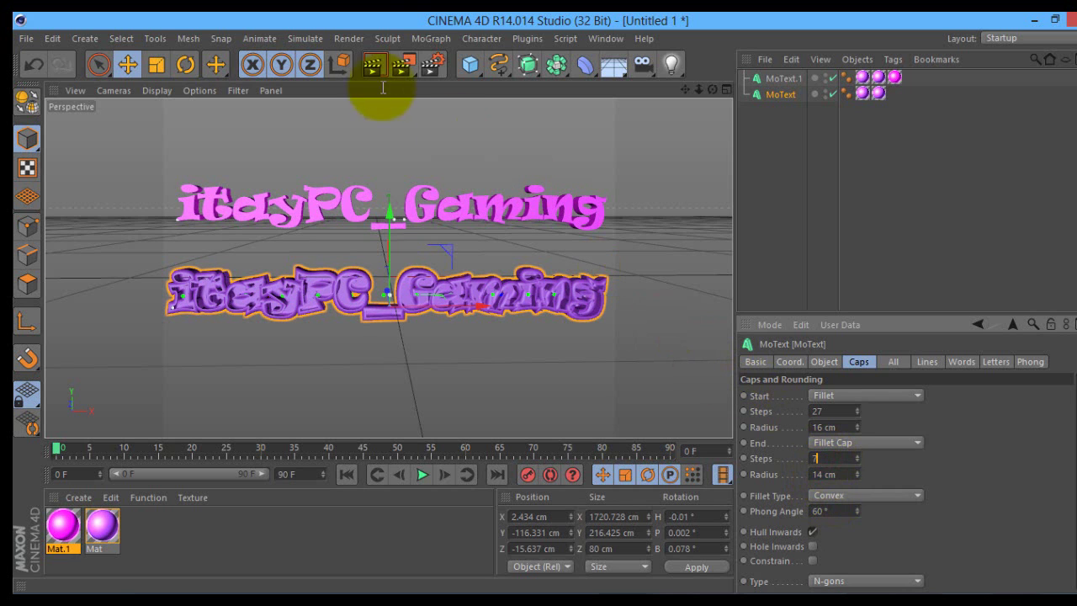
click(404, 64)
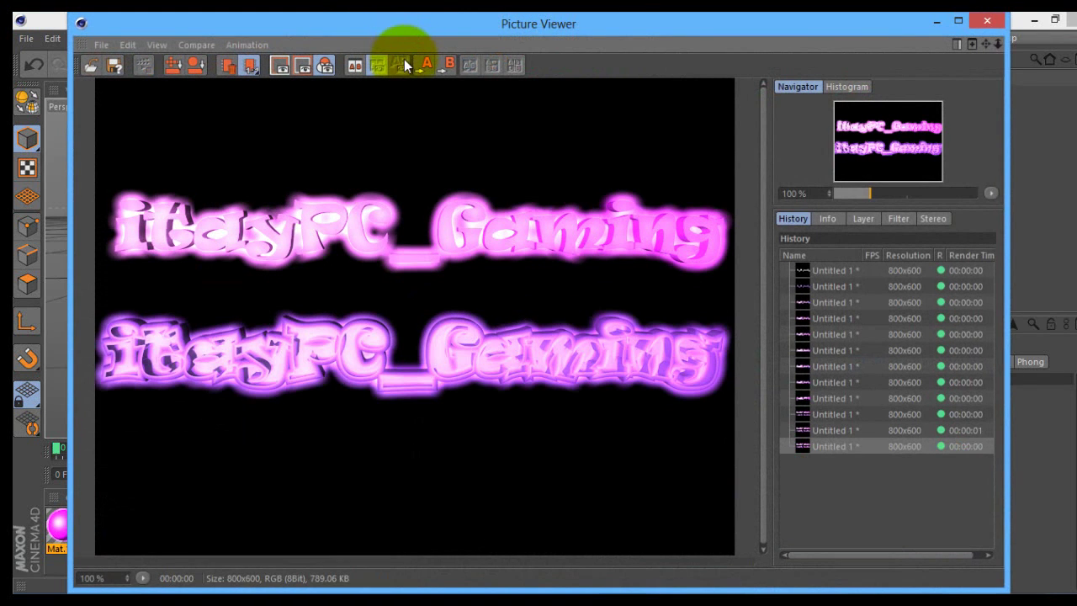
click(456, 227)
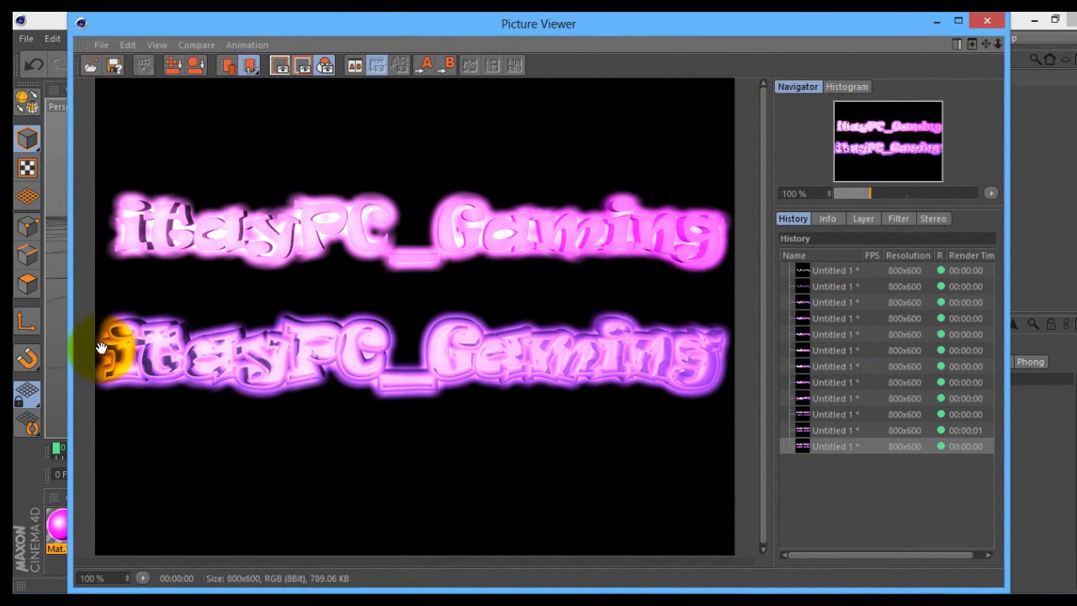
Step: Close the Picture Viewer render of the stacked glowing texts
click(985, 20)
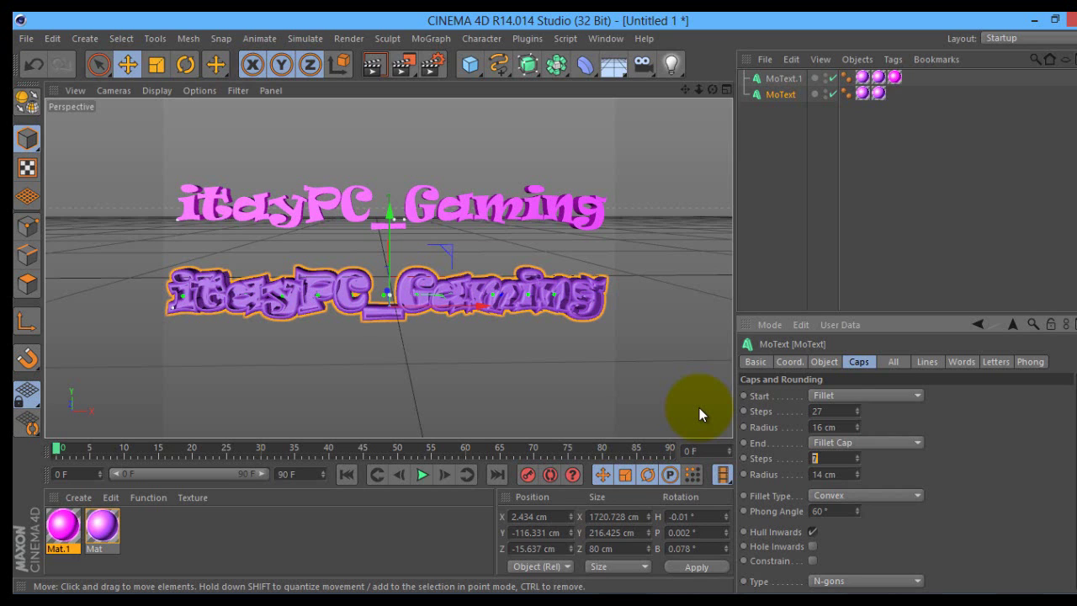
Step: Review the purple MoText's Object properties: itayPC_Gaming text, Ravie, 170 cm height, 50 cm depth
click(789, 361)
click(819, 361)
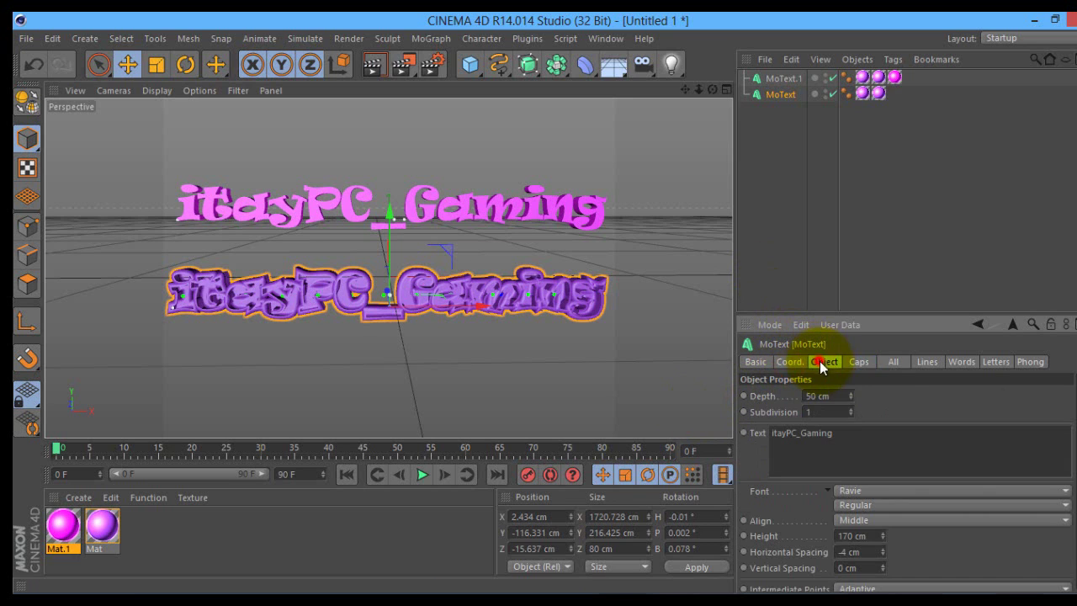
click(861, 447)
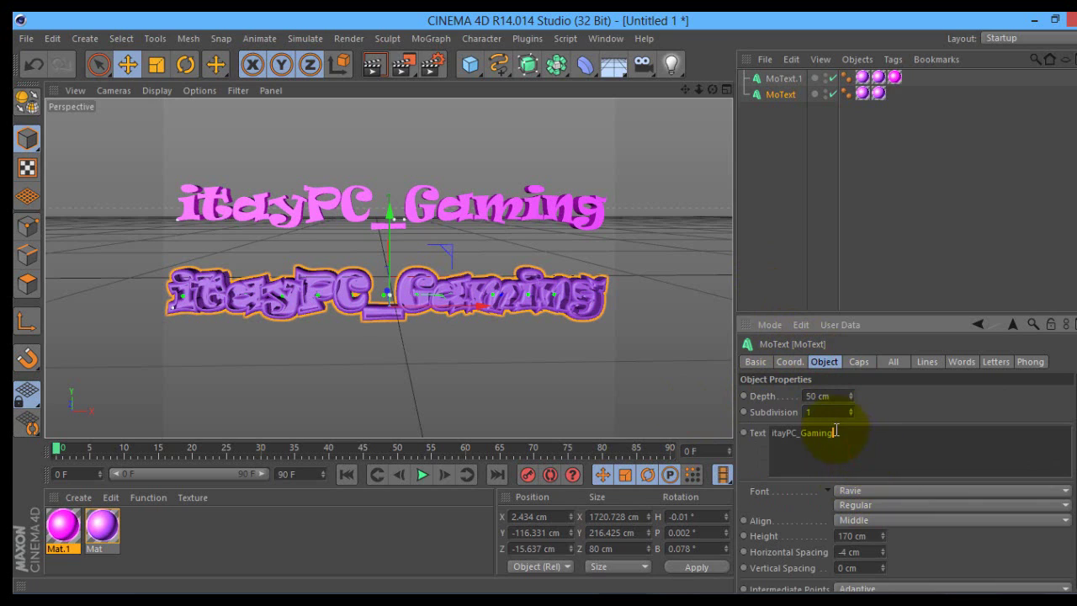
click(813, 412)
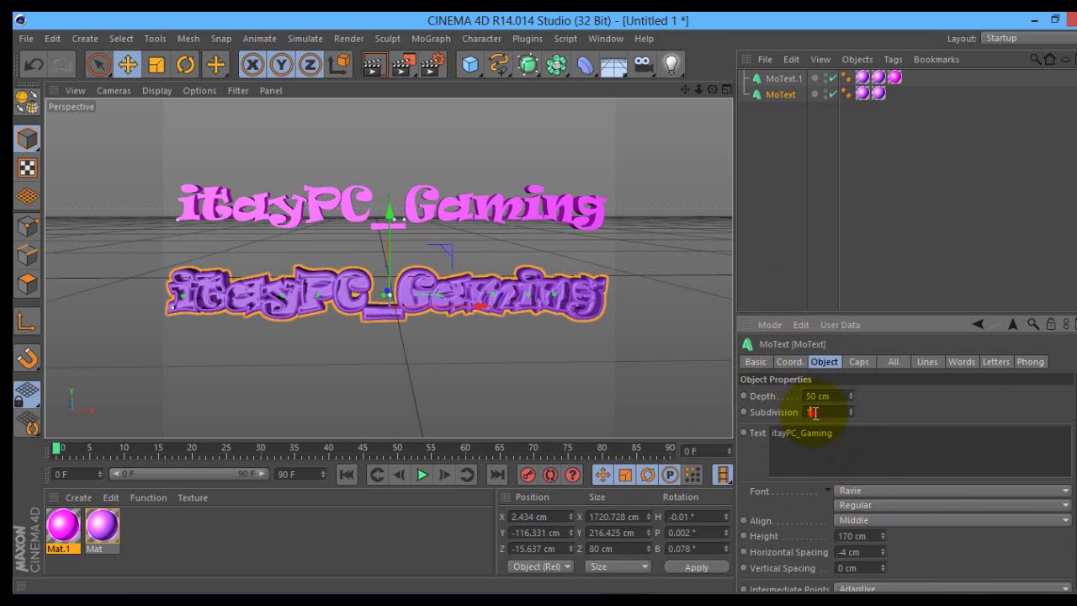
click(872, 445)
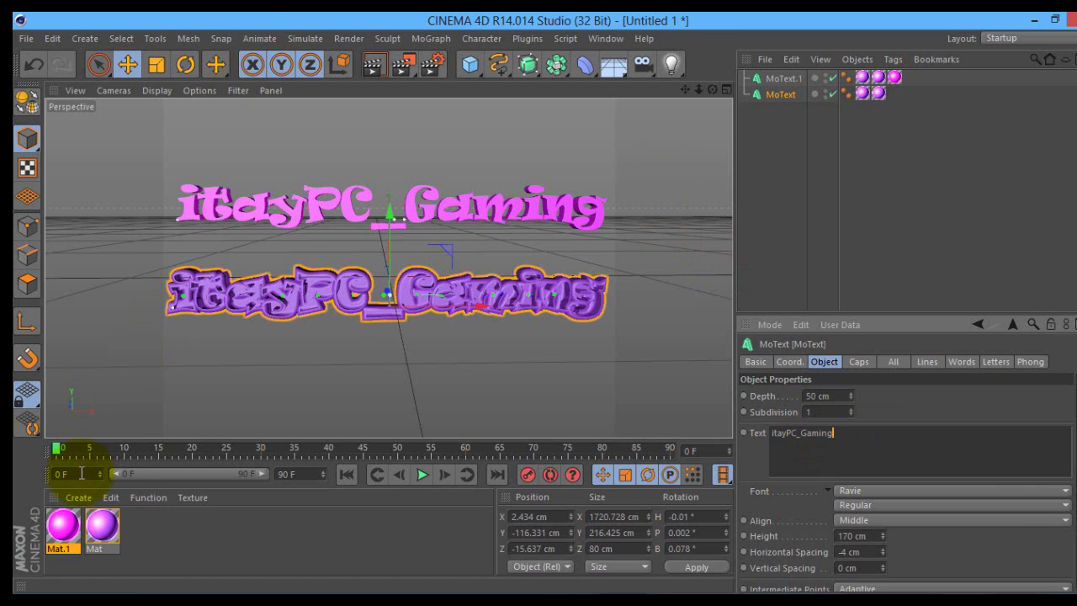
click(821, 412)
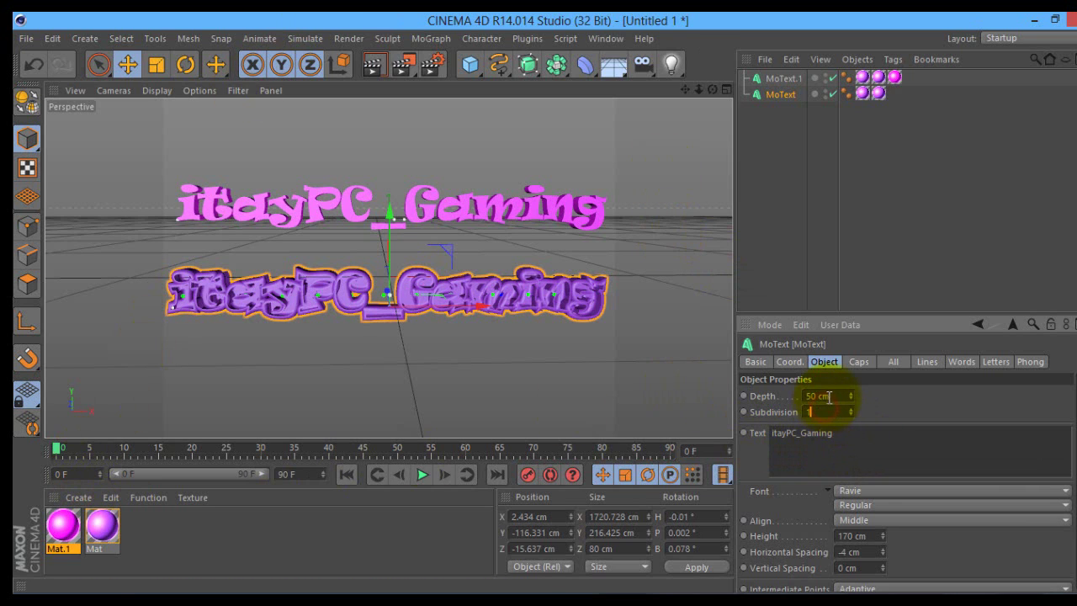
click(846, 433)
click(867, 438)
click(847, 433)
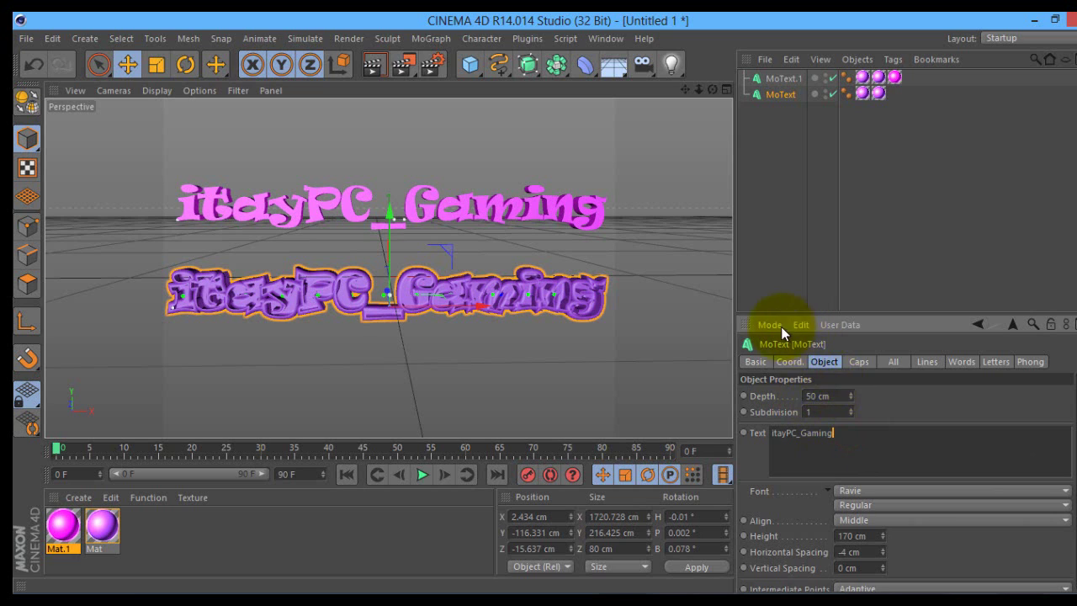
scroll(830, 375, down, 3)
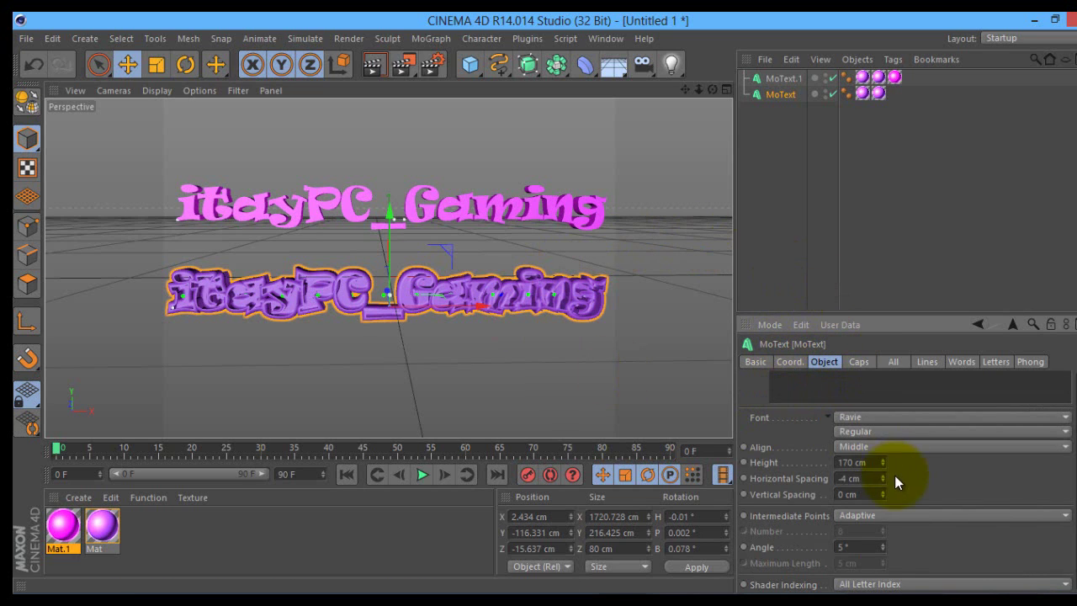
scroll(892, 478, up, 3)
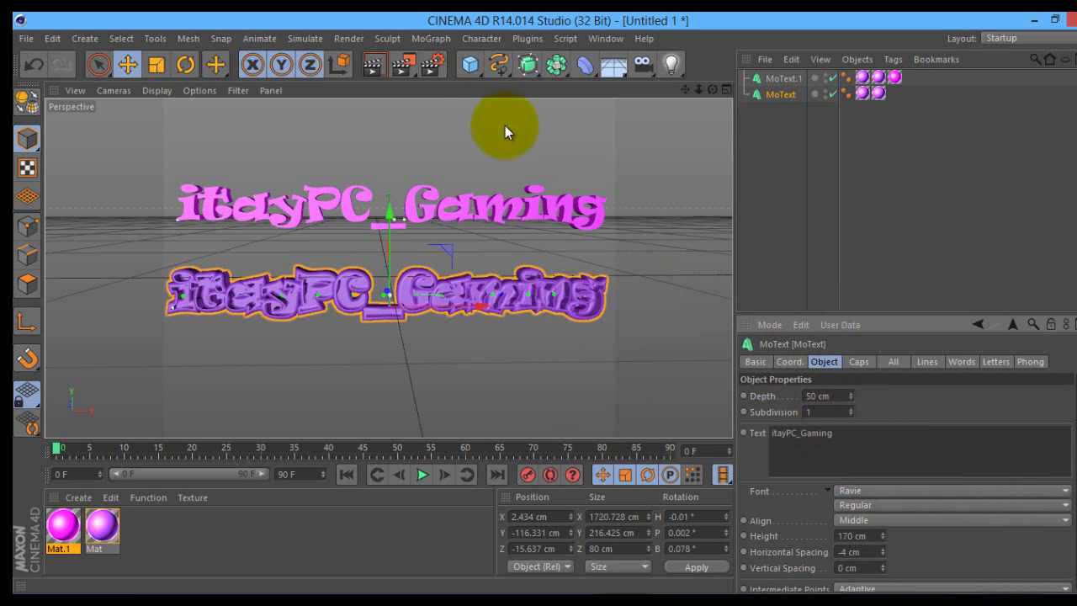